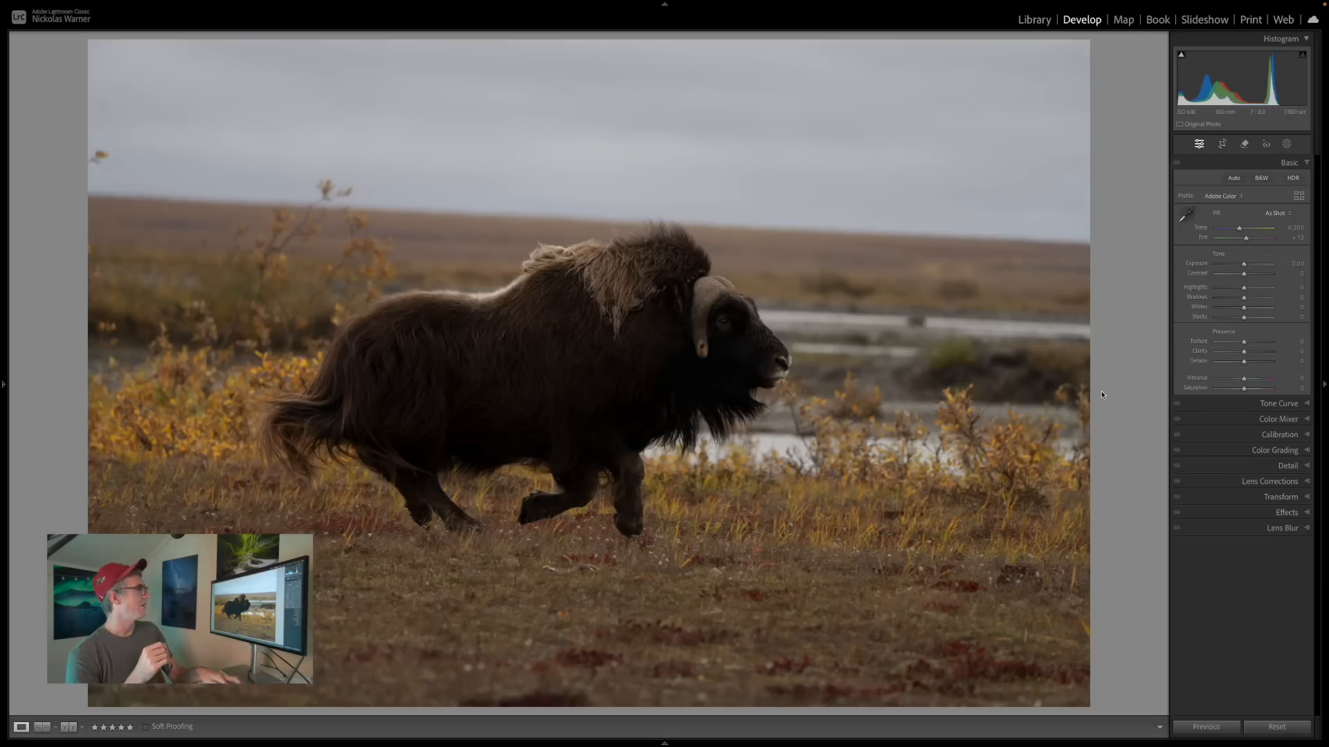
# Straighten the muskox photo by aligning the Straighten tool's line with the sloping horizon.
pyautogui.press('r')
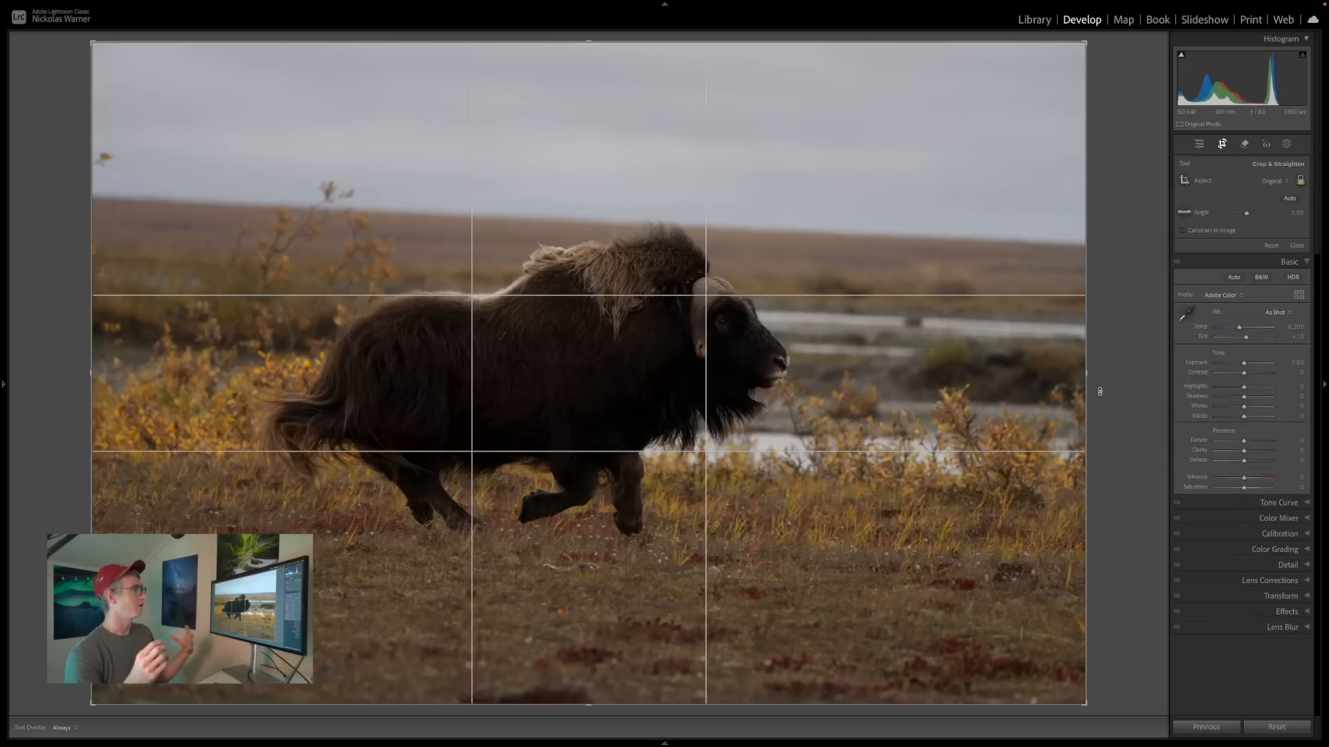
pyautogui.click(1183, 214)
pyautogui.moveTo(172, 201); pyautogui.dragTo(1046, 242)
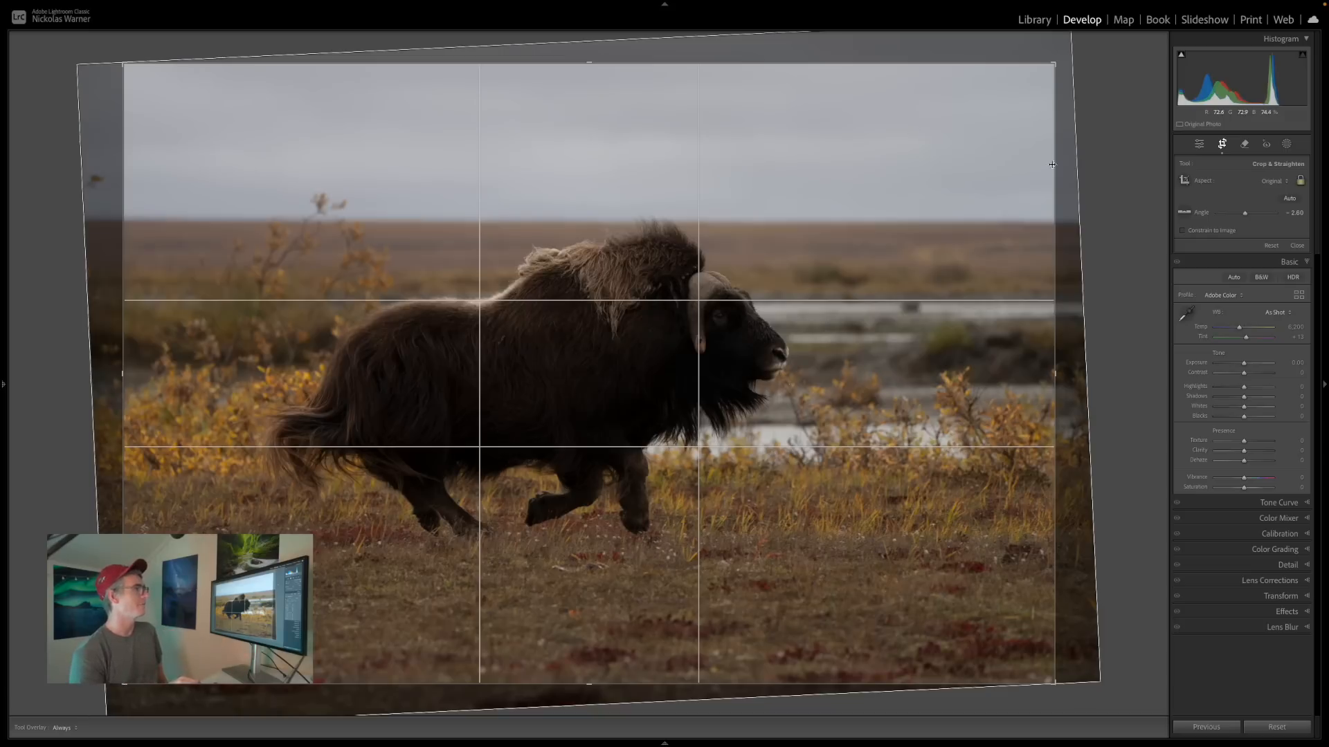
# Crop the photo to a 16 x 9 ratio, tightening the frame and repositioning the image to leave more space ahead of the muskox.
pyautogui.click(1272, 181)
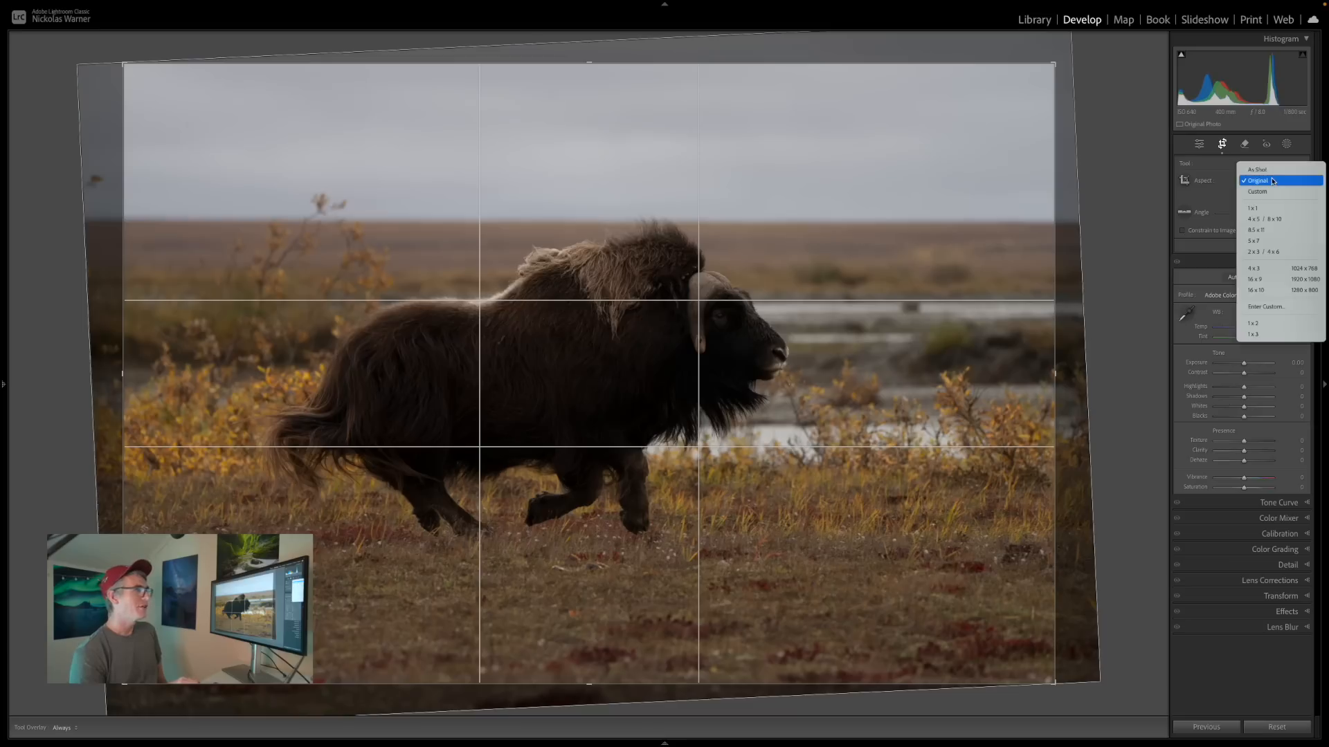
pyautogui.click(1272, 280)
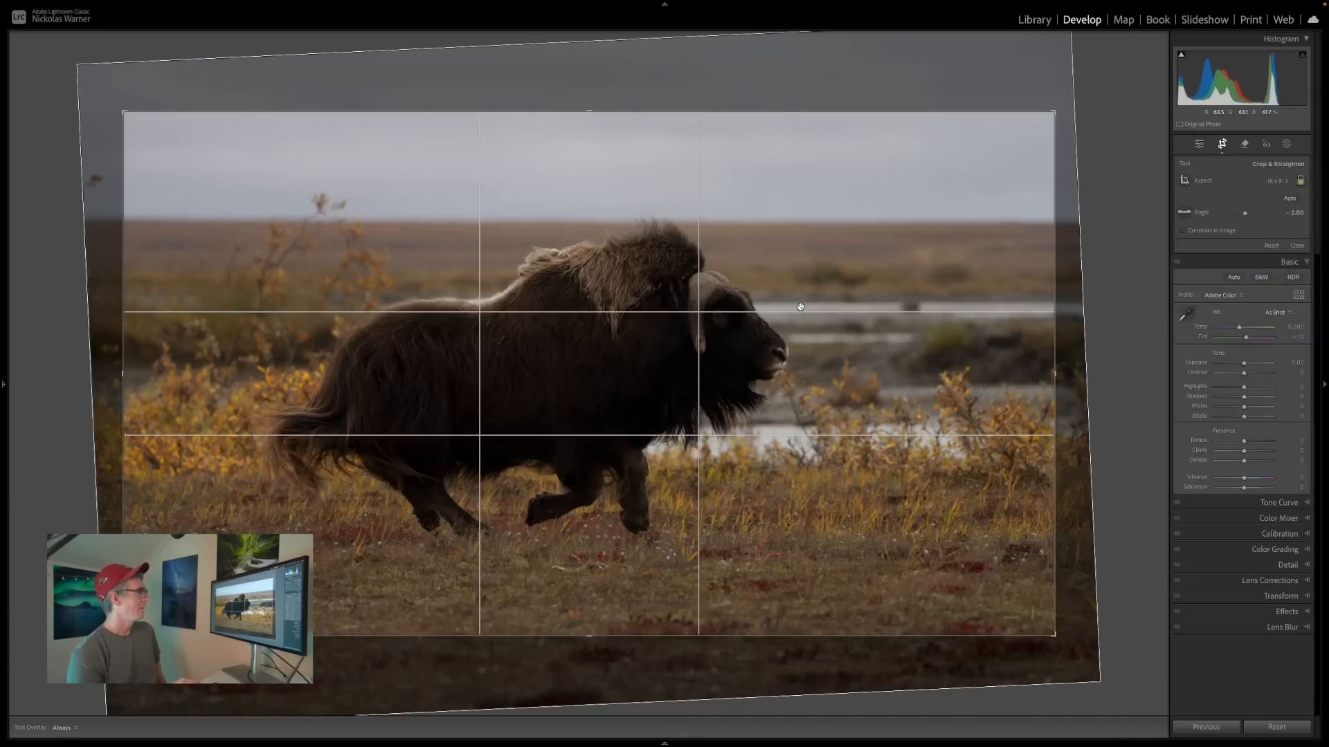
pyautogui.moveTo(573, 113); pyautogui.dragTo(572, 128)
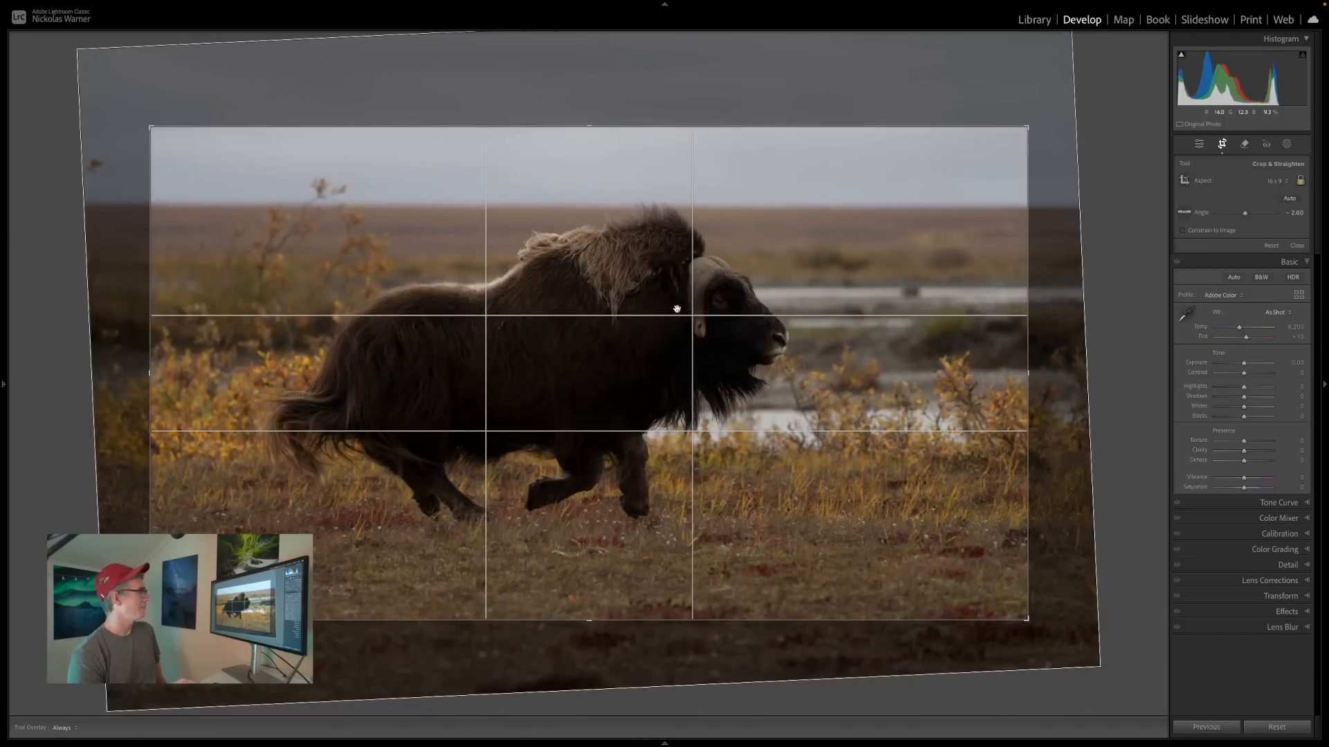
pyautogui.moveTo(747, 314); pyautogui.dragTo(724, 331)
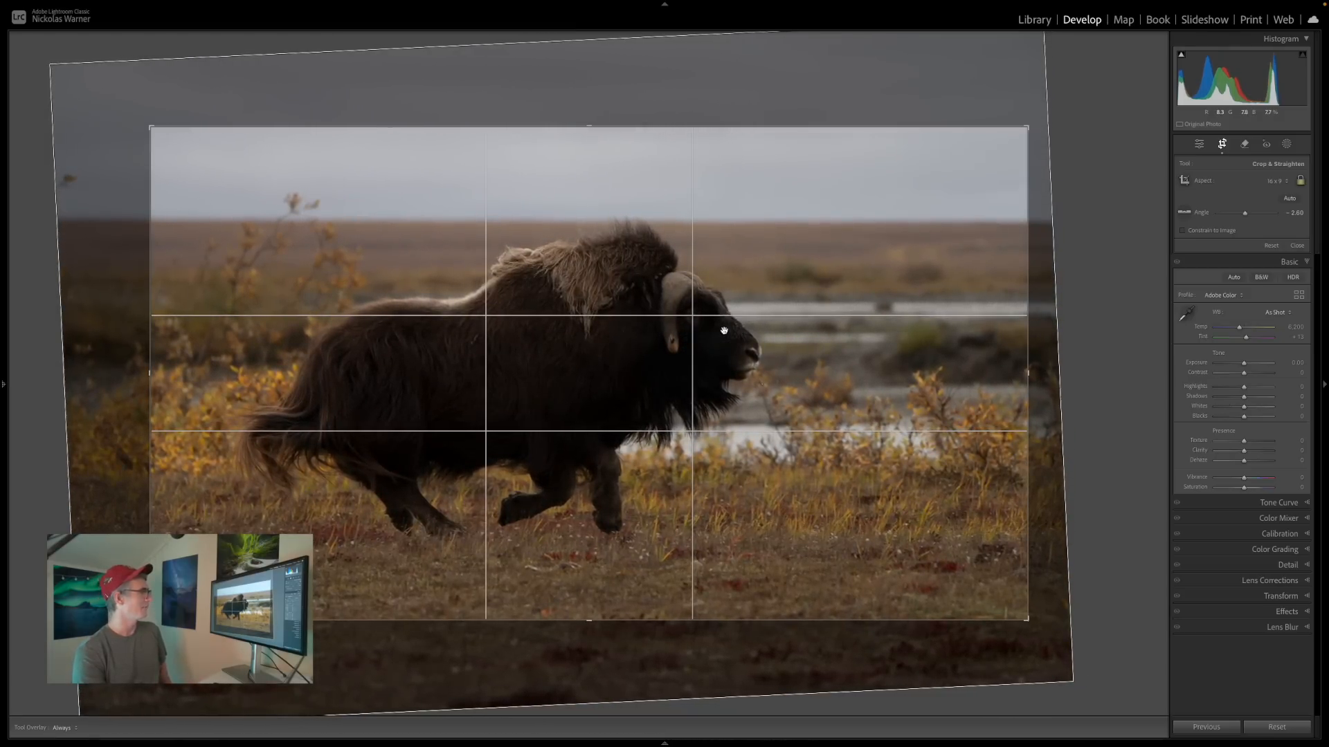
pyautogui.press('Return')
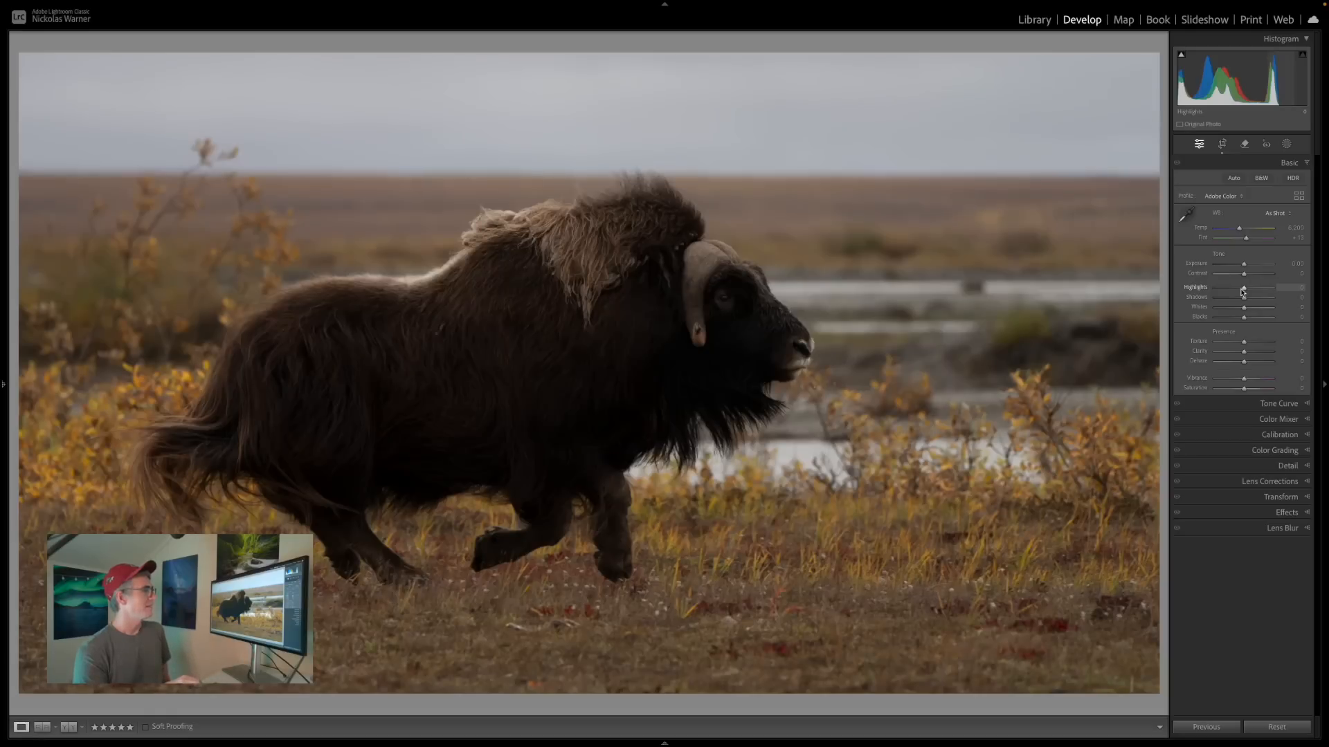
# Set the photo's basic tone to Exposure +0.15, Highlights −36, Shadows +46, Whites +21 and Blacks +39.
pyautogui.moveTo(1242, 288)
pyautogui.mouseDown()
pyautogui.moveTo(1258, 298)
pyautogui.moveTo(1245, 264)
pyautogui.mouseUp()
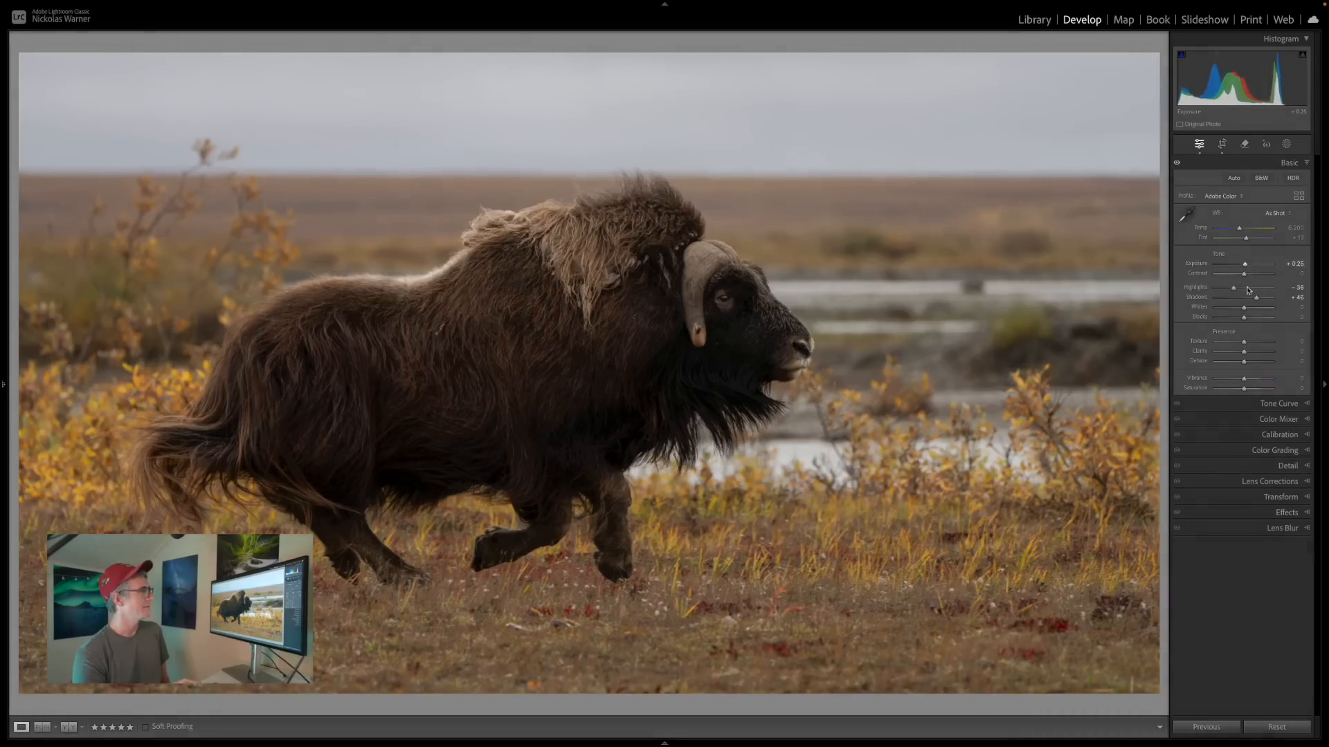
pyautogui.moveTo(1243, 316); pyautogui.dragTo(1255, 317)
pyautogui.moveTo(1245, 264); pyautogui.dragTo(1245, 265)
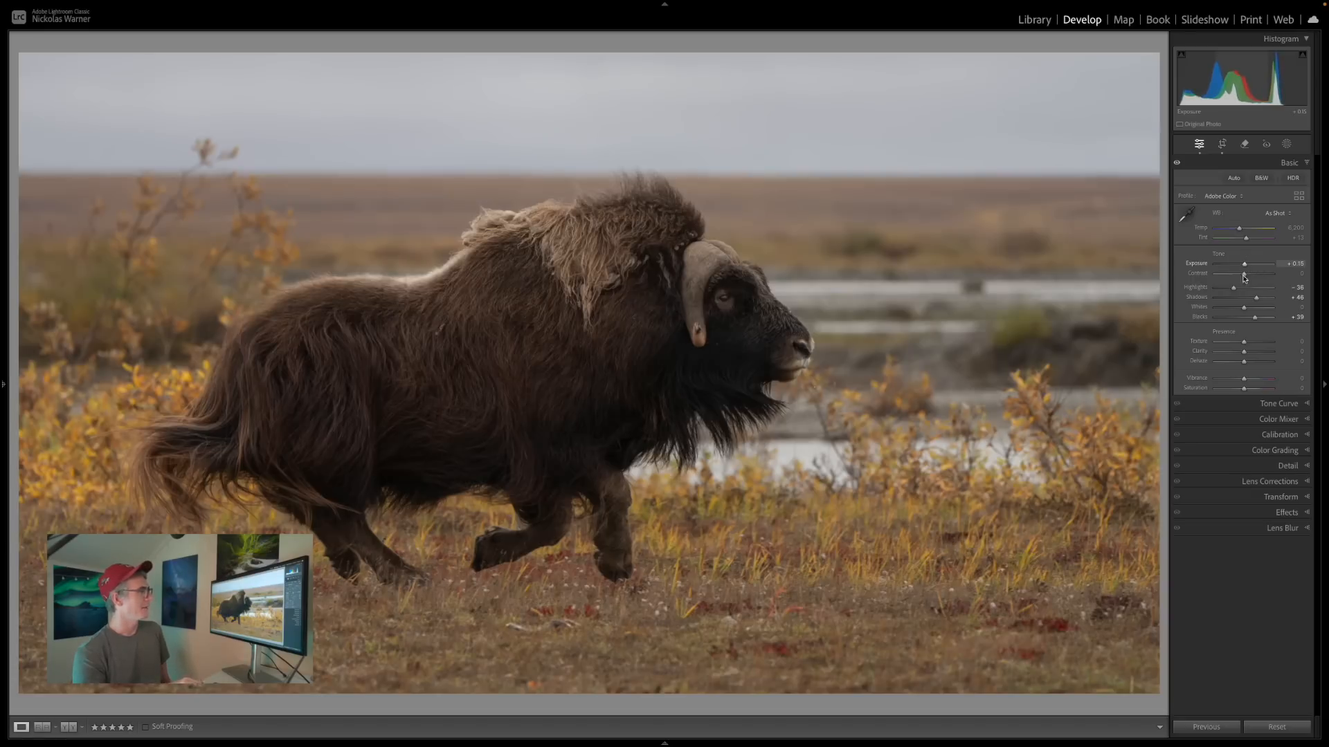
pyautogui.moveTo(1244, 309); pyautogui.dragTo(1249, 309)
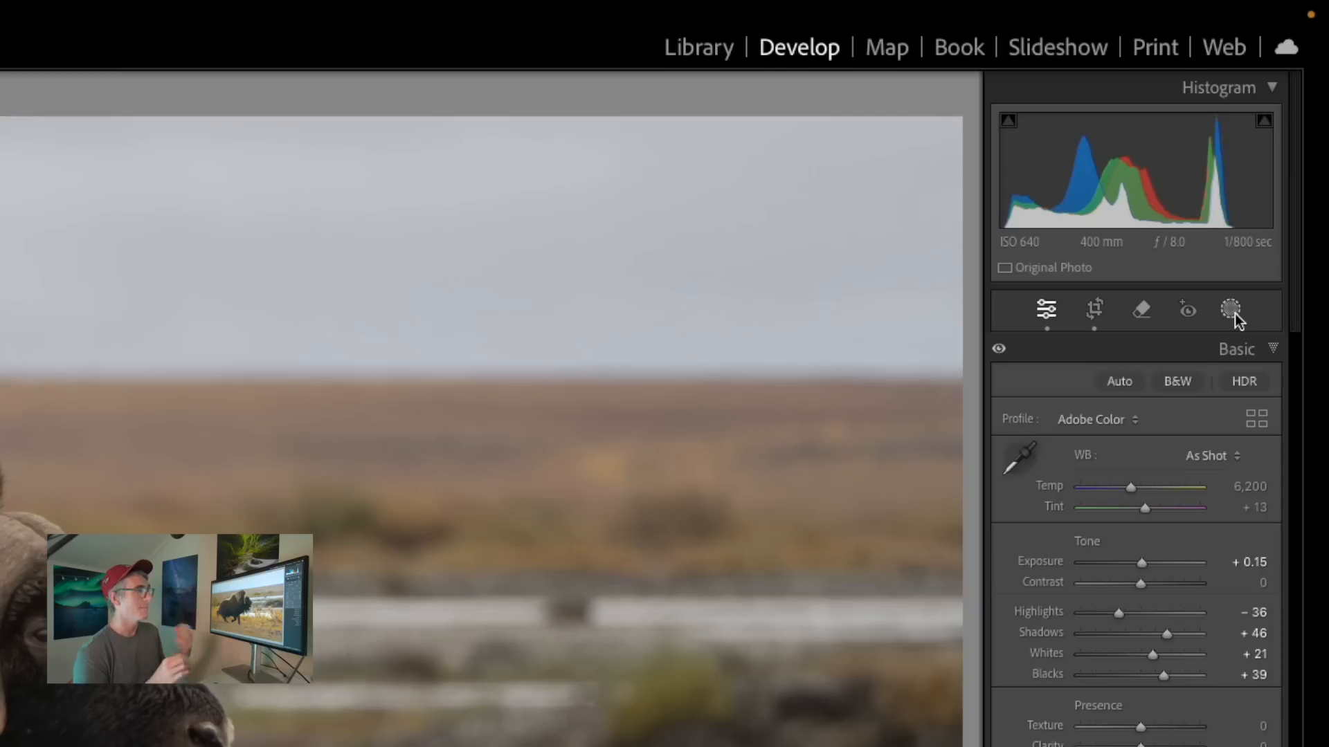
# Add a straight linear gradient mask rising over the foreground to the muskox's feet, lower its exposure to −0.42 and compare the effect.
pyautogui.click(1232, 312)
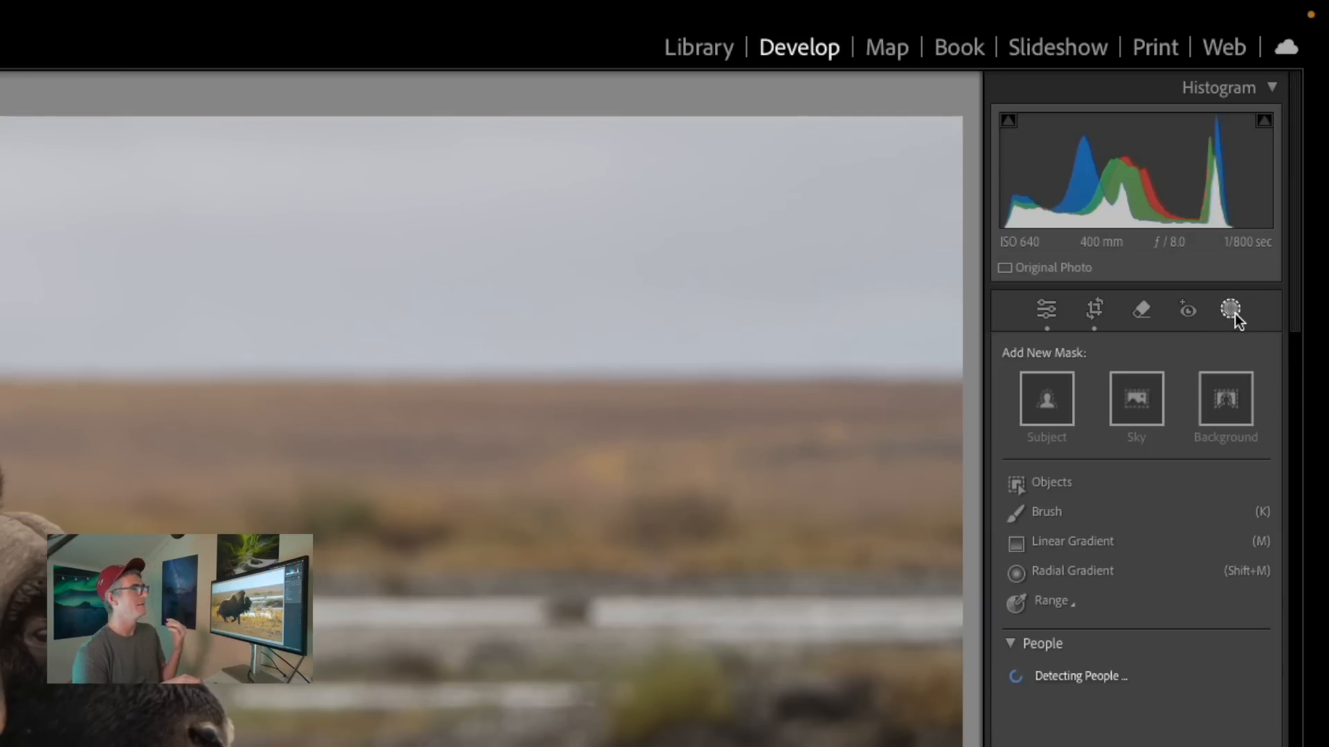
pyautogui.click(1031, 546)
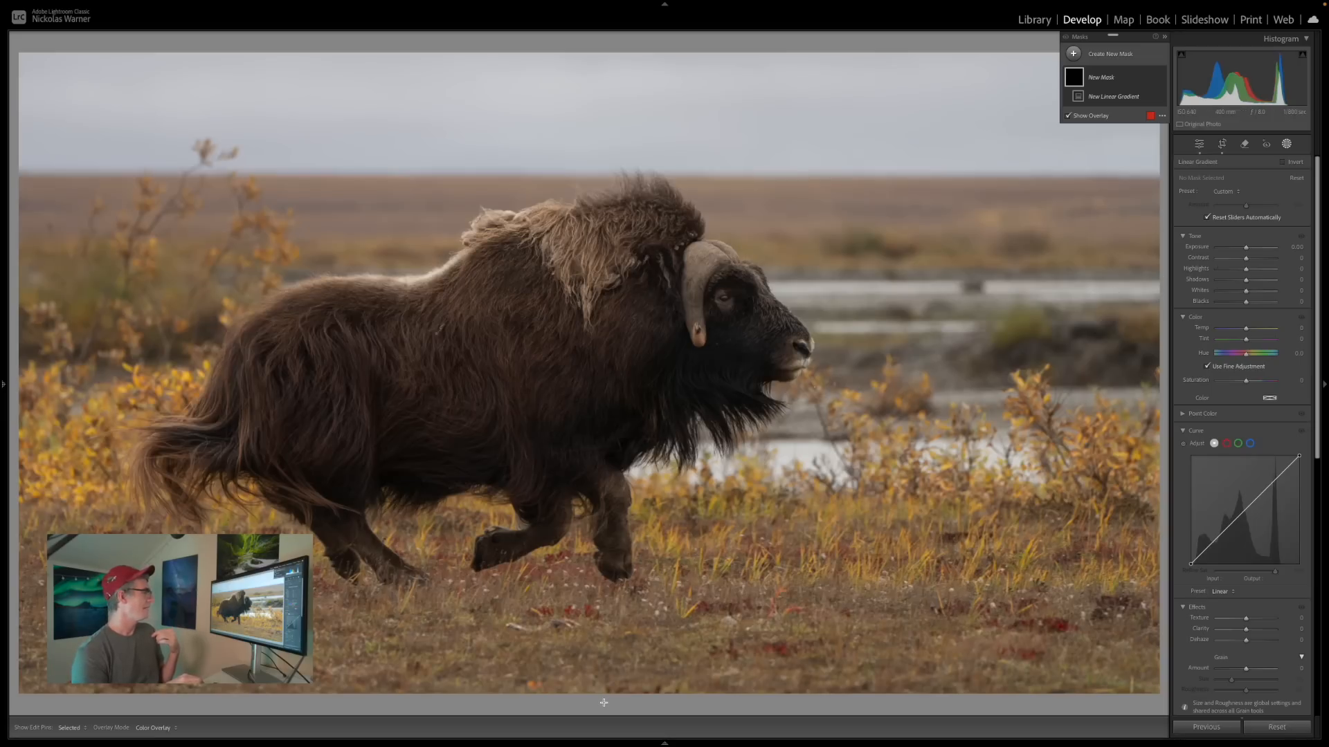
pyautogui.moveTo(603, 701)
pyautogui.mouseDown()
pyautogui.moveTo(606, 525)
pyautogui.moveTo(587, 477)
pyautogui.moveTo(635, 488)
pyautogui.moveTo(621, 547)
pyautogui.moveTo(627, 531)
pyautogui.mouseUp()
pyautogui.press('shift')
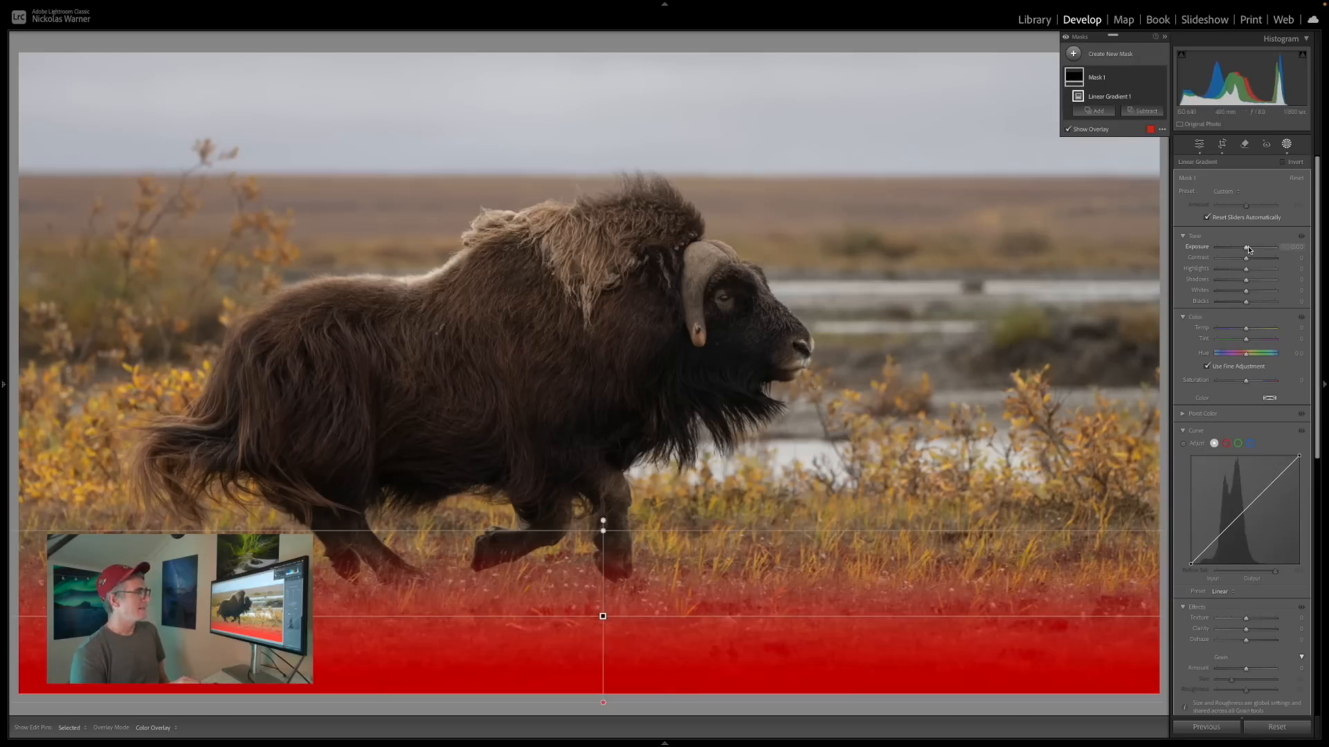
pyautogui.moveTo(1248, 249); pyautogui.dragTo(1245, 249)
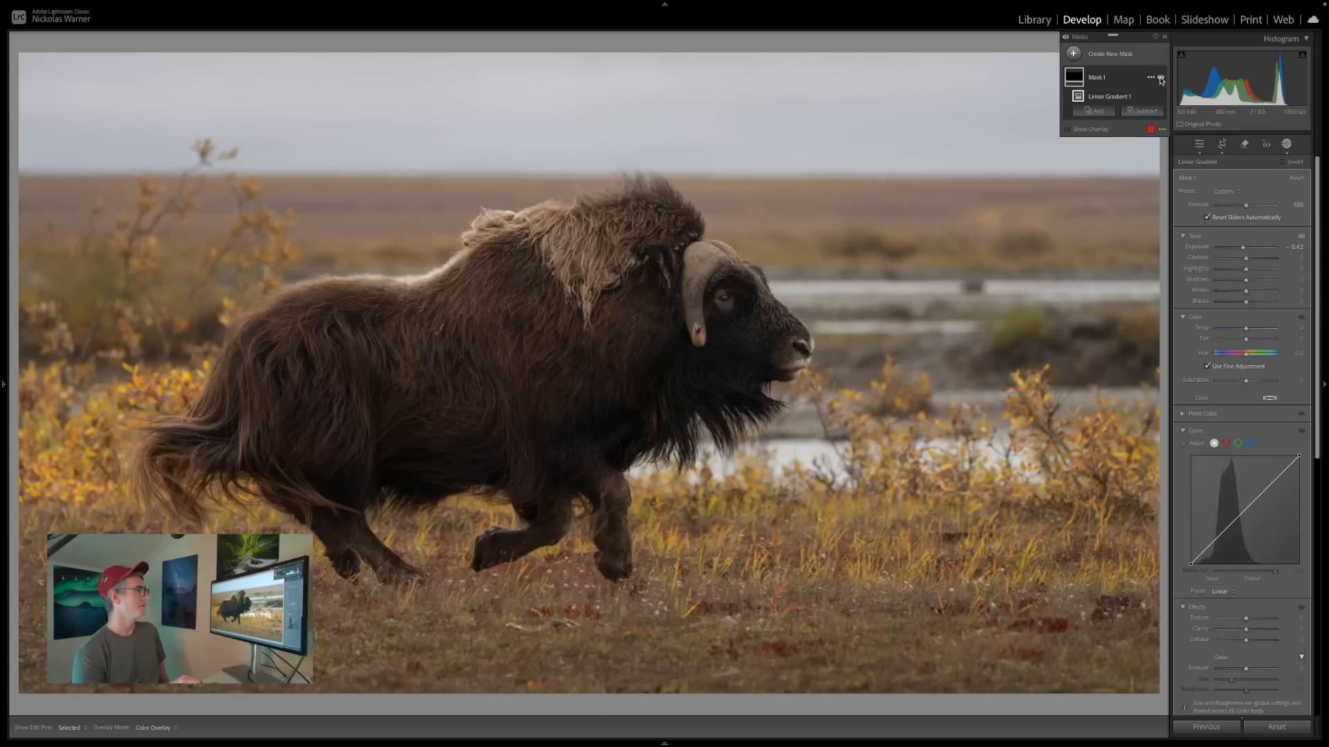
pyautogui.click(1161, 79)
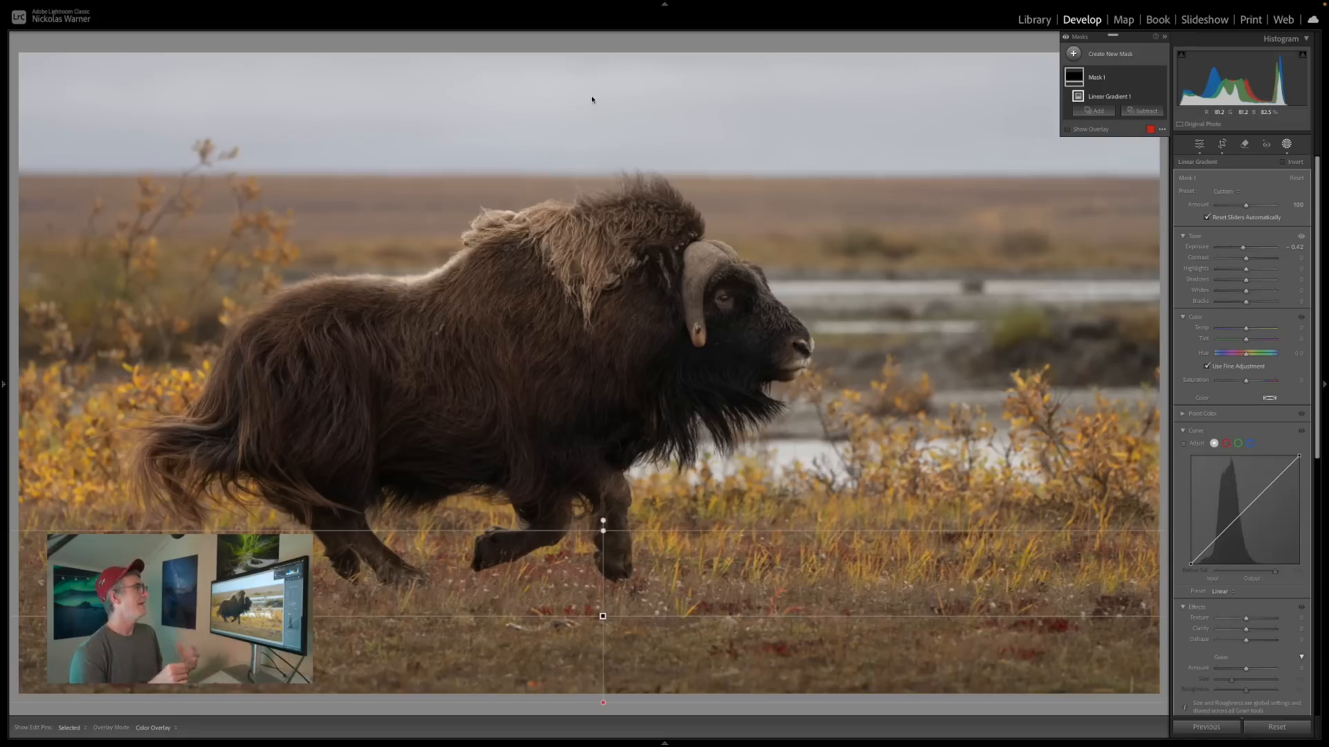
# Add a second linear gradient mask fading down over the upper sky and set its exposure to −0.58.
pyautogui.click(1073, 53)
pyautogui.click(1123, 162)
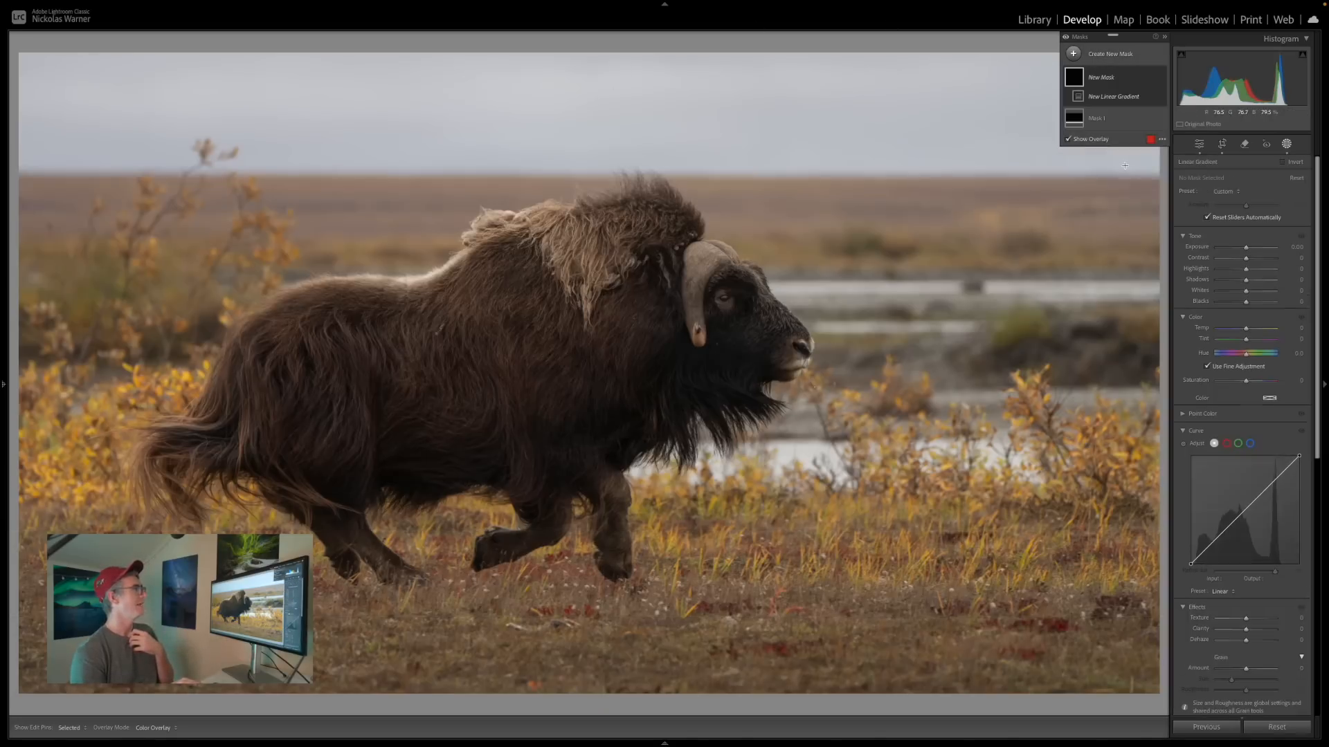
pyautogui.moveTo(672, 44); pyautogui.dragTo(667, 115)
pyautogui.moveTo(667, 44); pyautogui.dragTo(666, 5)
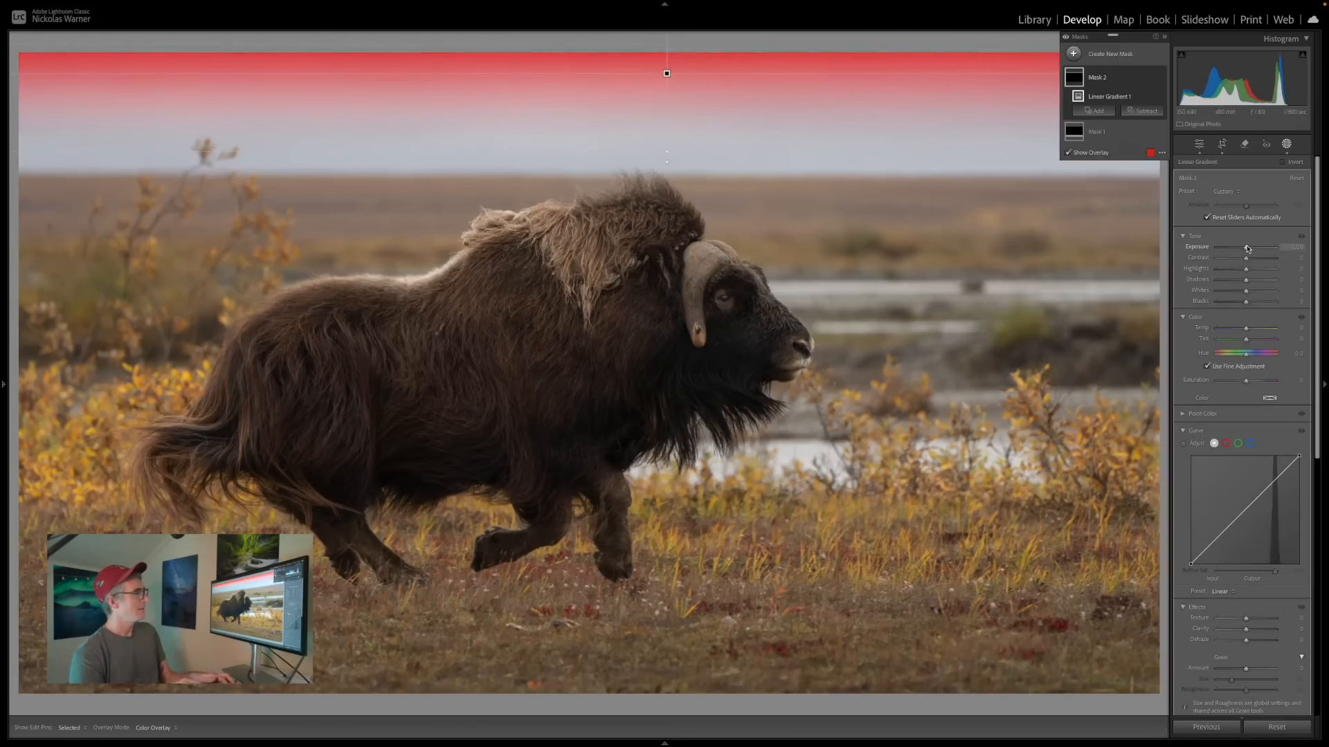
pyautogui.moveTo(1246, 247); pyautogui.dragTo(1242, 249)
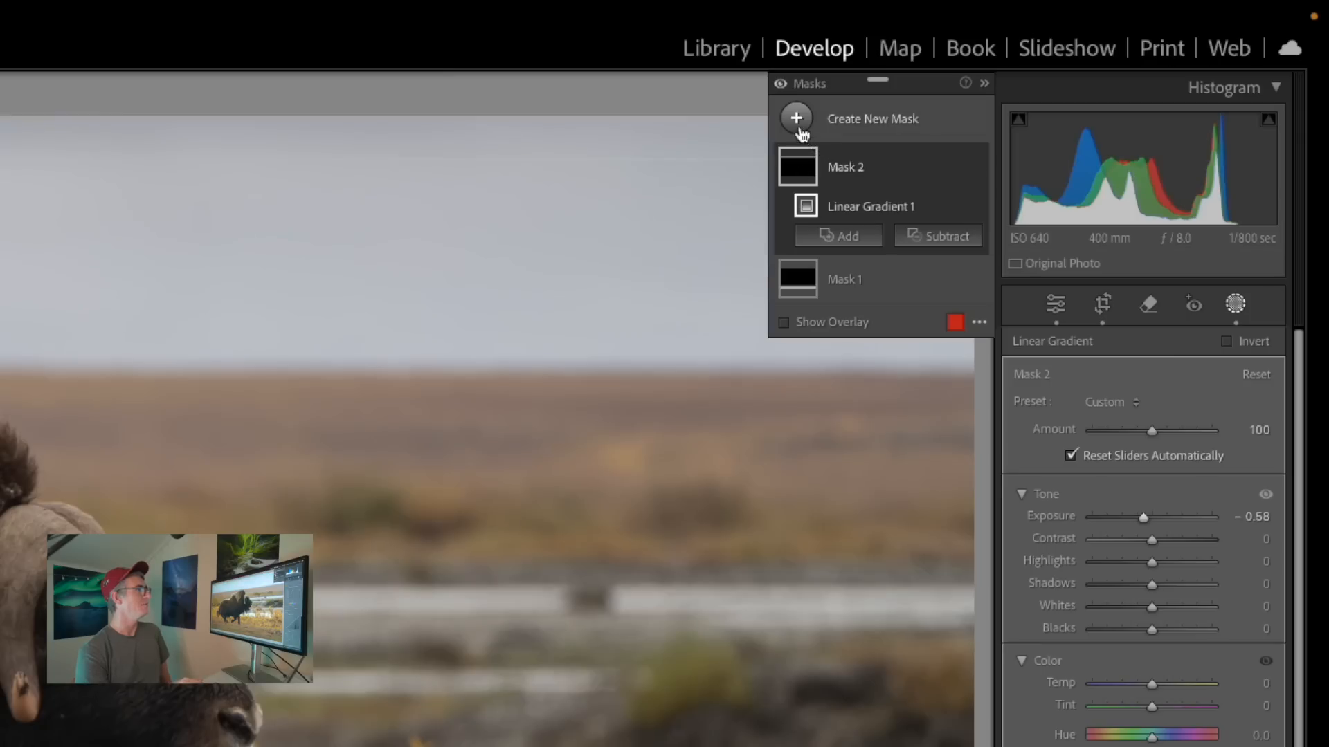
# Add a large radial gradient mask centred on the muskox, tilt it slightly counterclockwise and reduce its feather to 74.
pyautogui.click(799, 126)
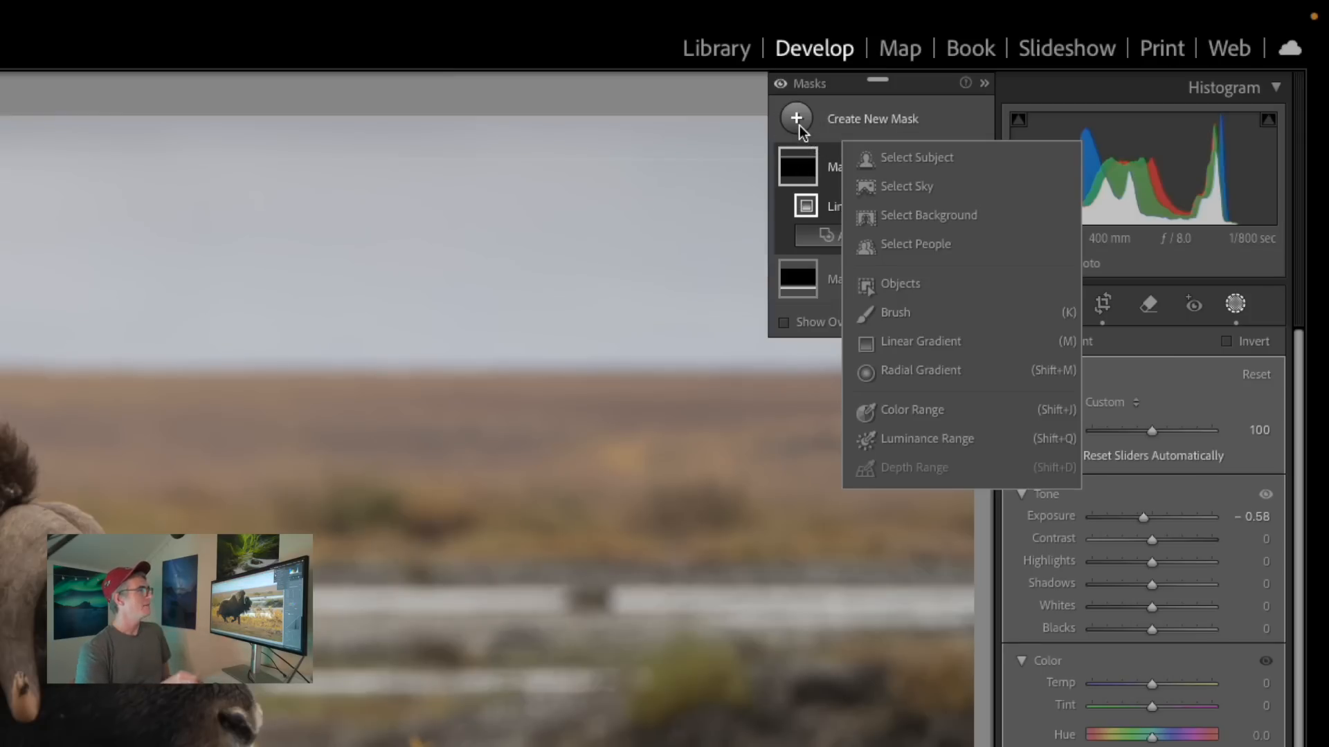
pyautogui.click(952, 361)
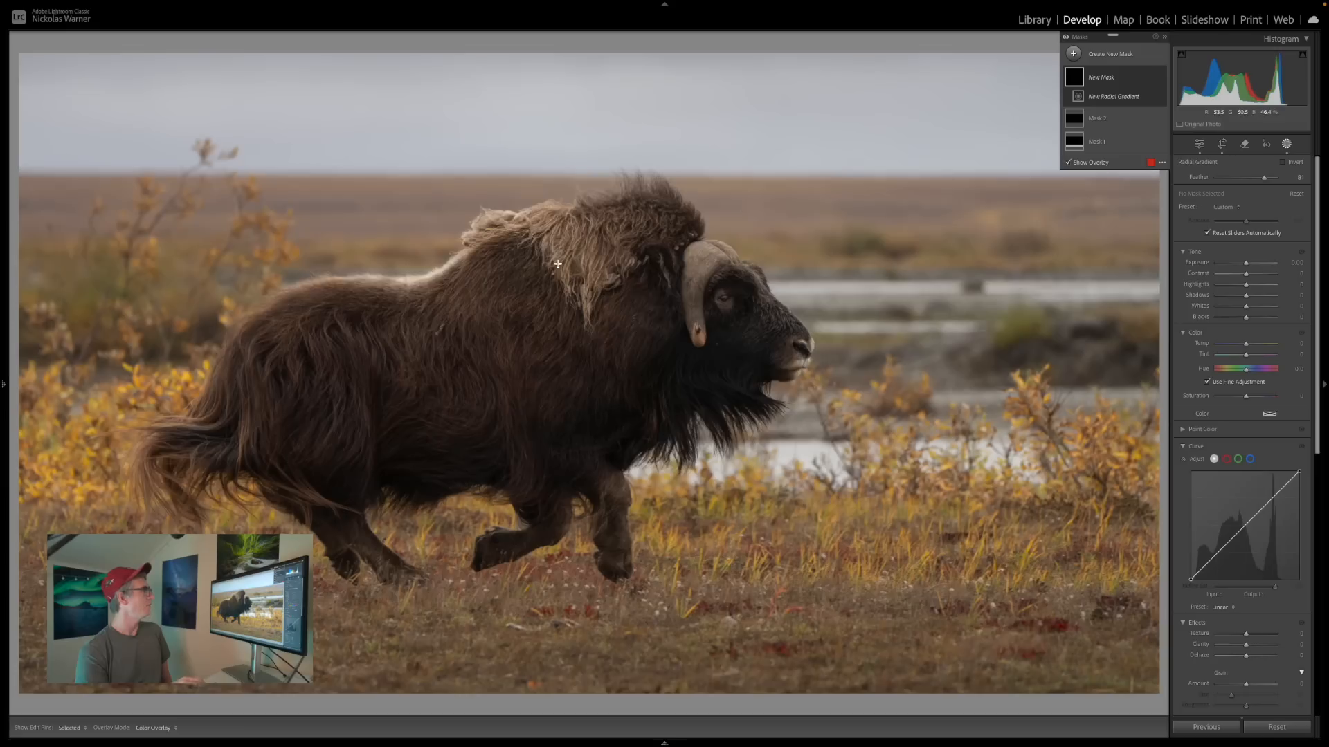
pyautogui.moveTo(595, 330); pyautogui.dragTo(1175, 638)
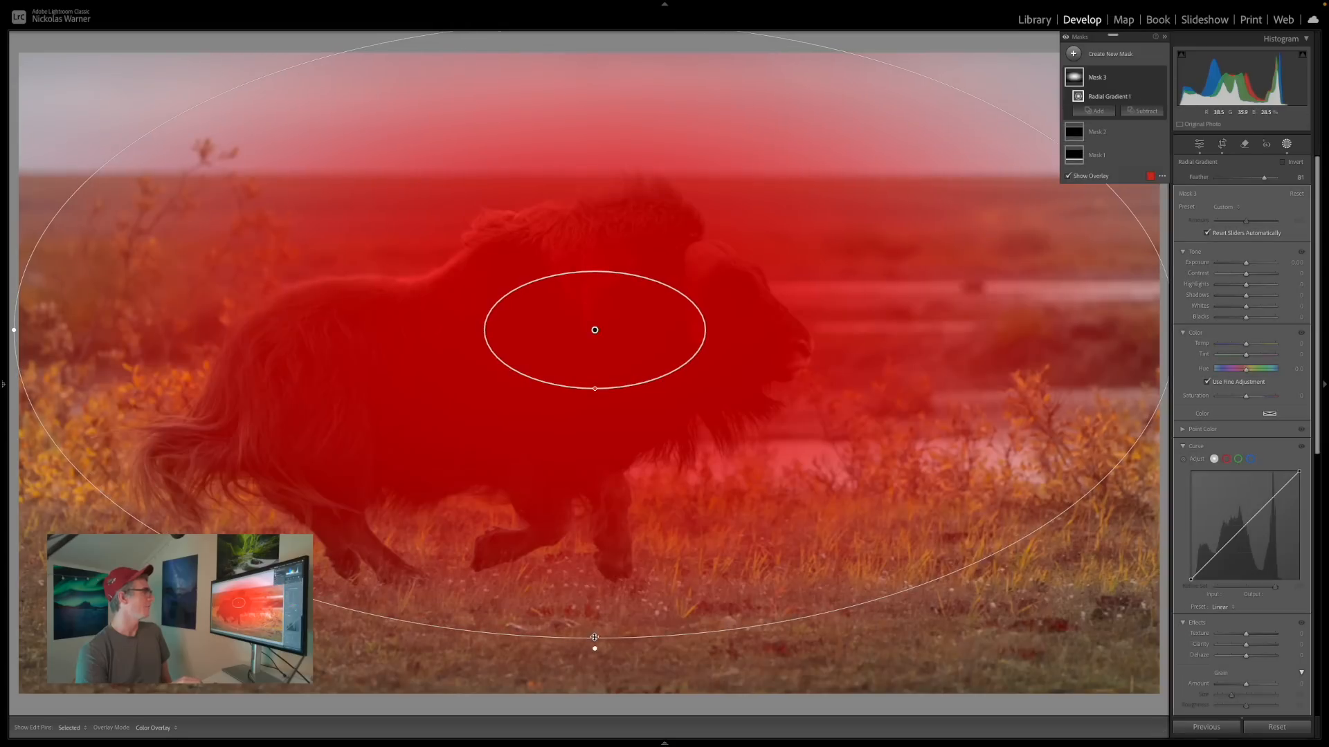
pyautogui.moveTo(594, 647); pyautogui.dragTo(632, 643)
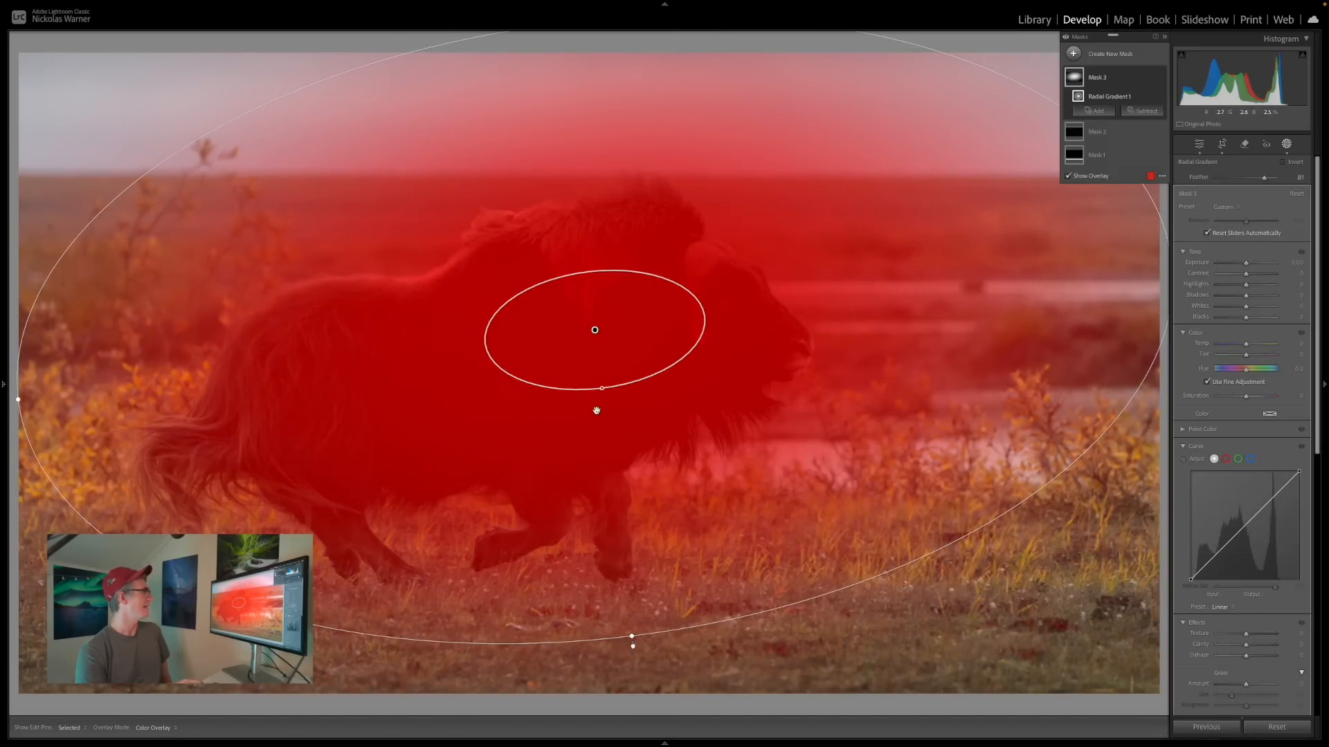
pyautogui.moveTo(600, 385); pyautogui.dragTo(604, 410)
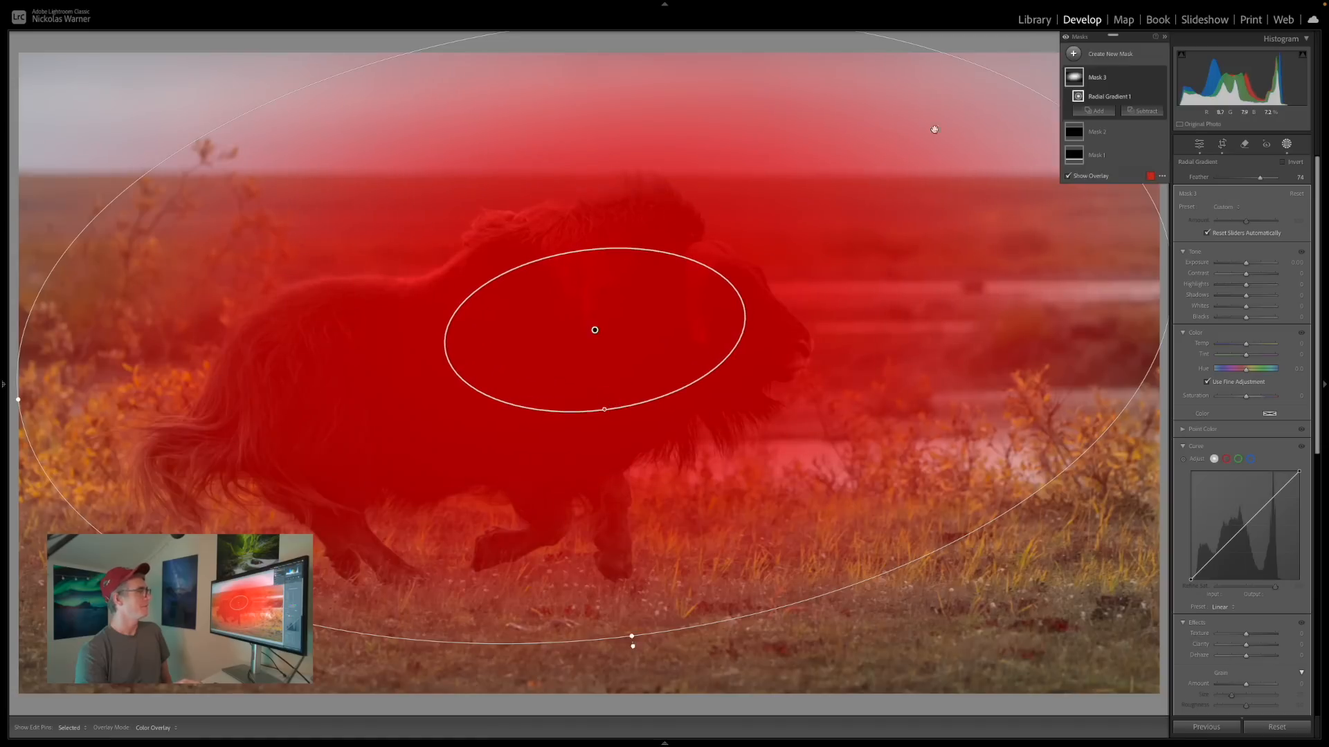
# Invert the radial gradient mask and lower its exposure to darken the surroundings of the muskox.
pyautogui.click(1293, 164)
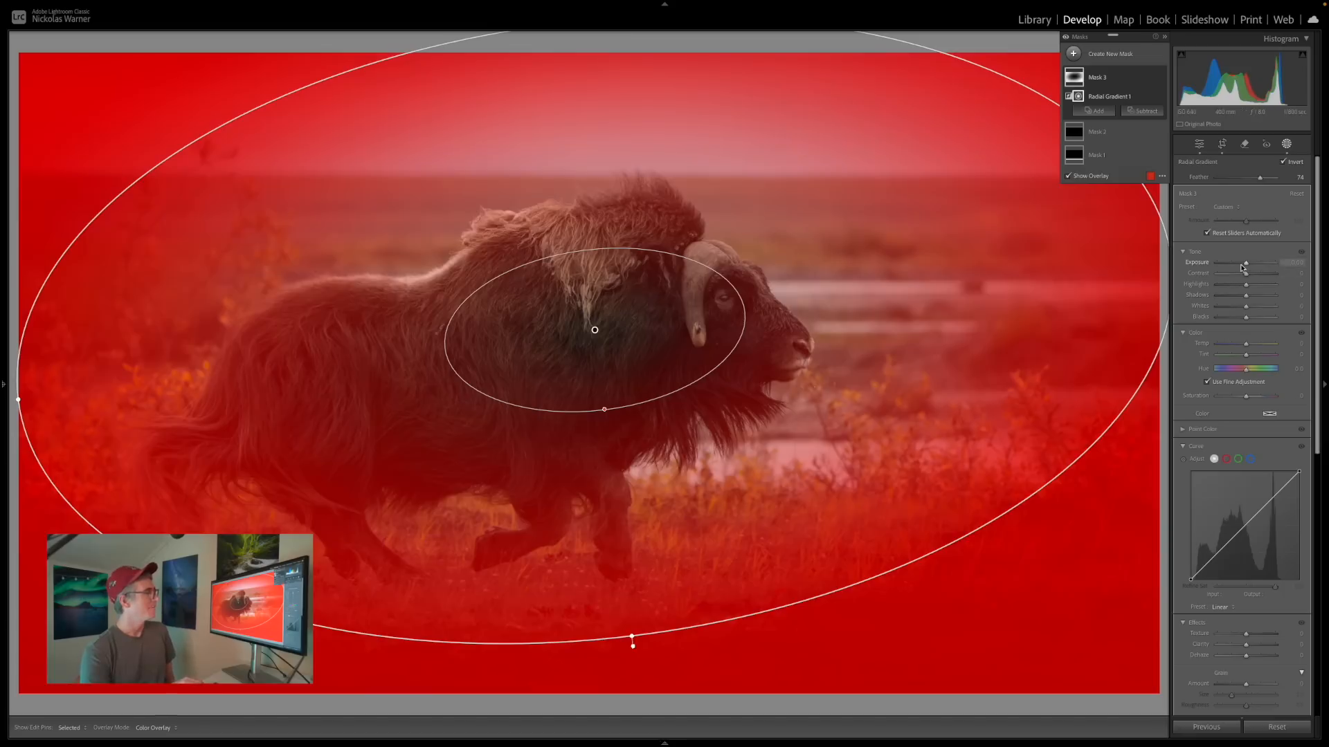
pyautogui.moveTo(1246, 265); pyautogui.dragTo(1242, 265)
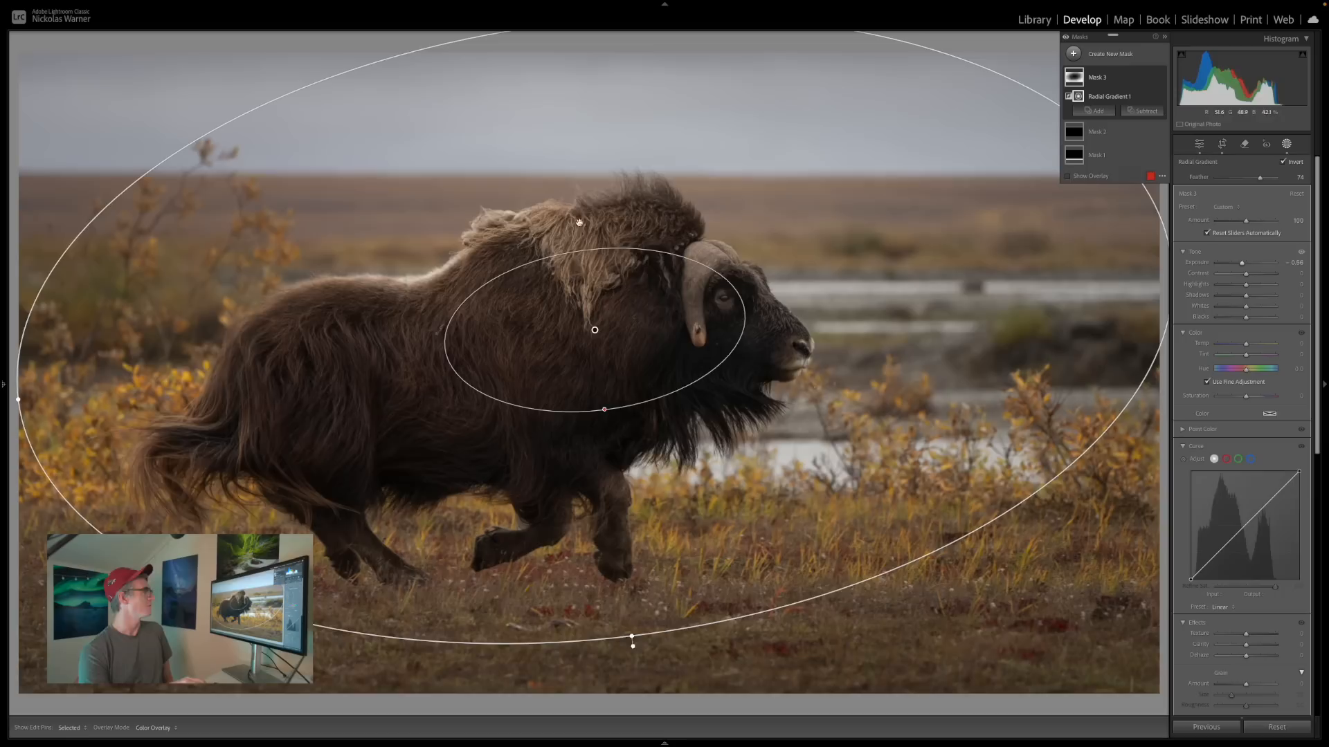
pyautogui.press('Escape')
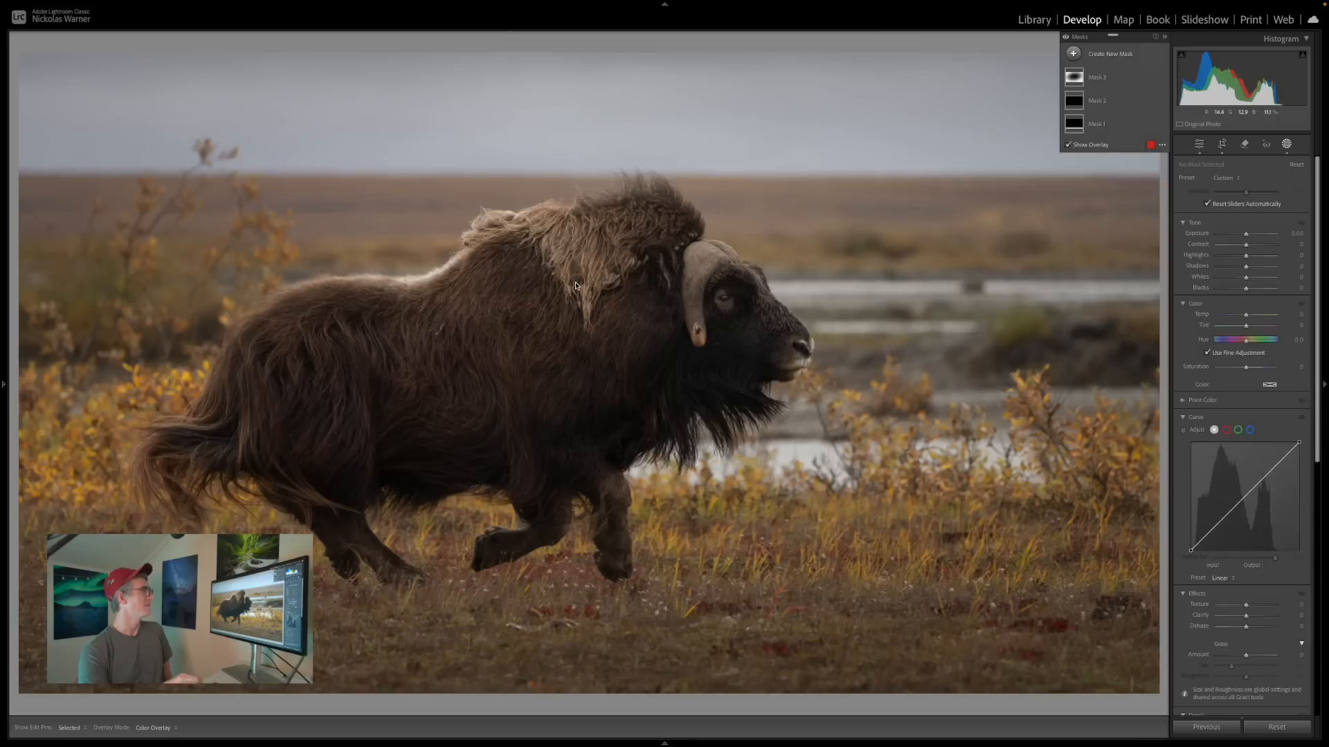
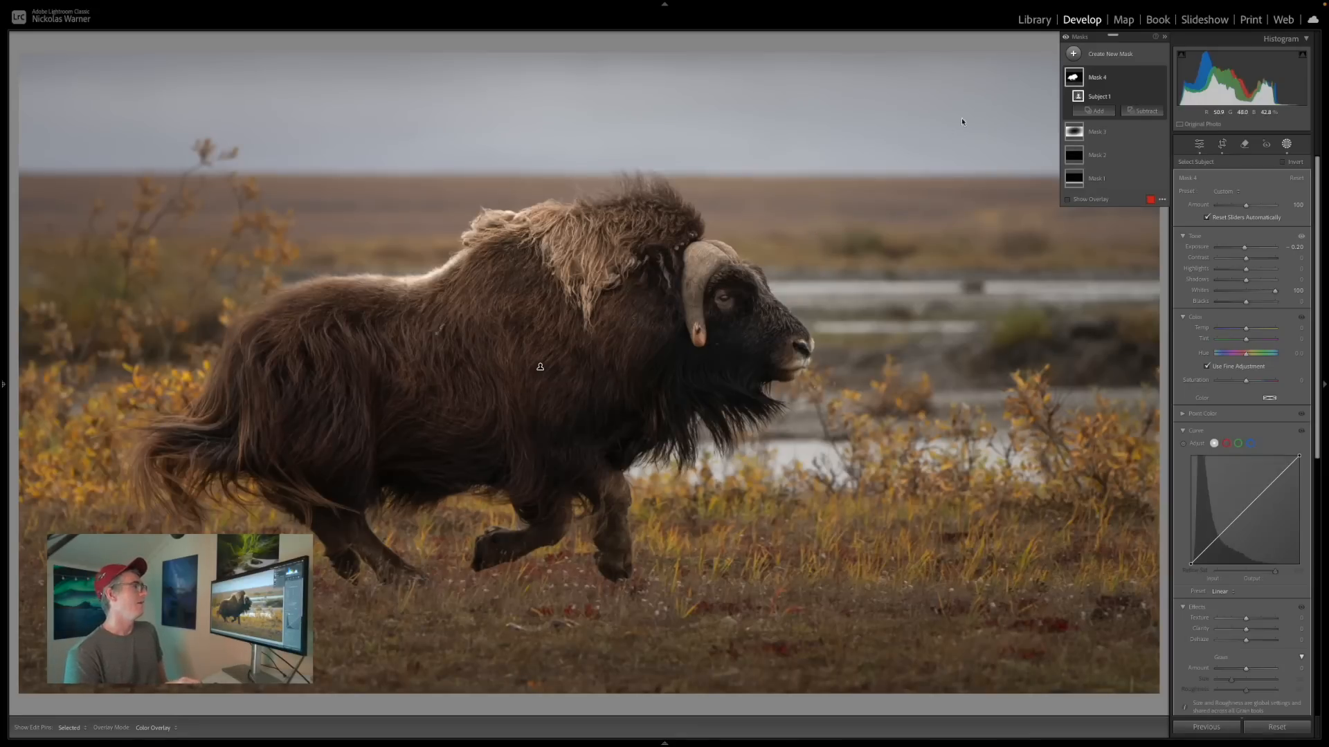
# Add a sky selection mask and tint it blue with hue 230 and saturation 39.
pyautogui.click(1072, 53)
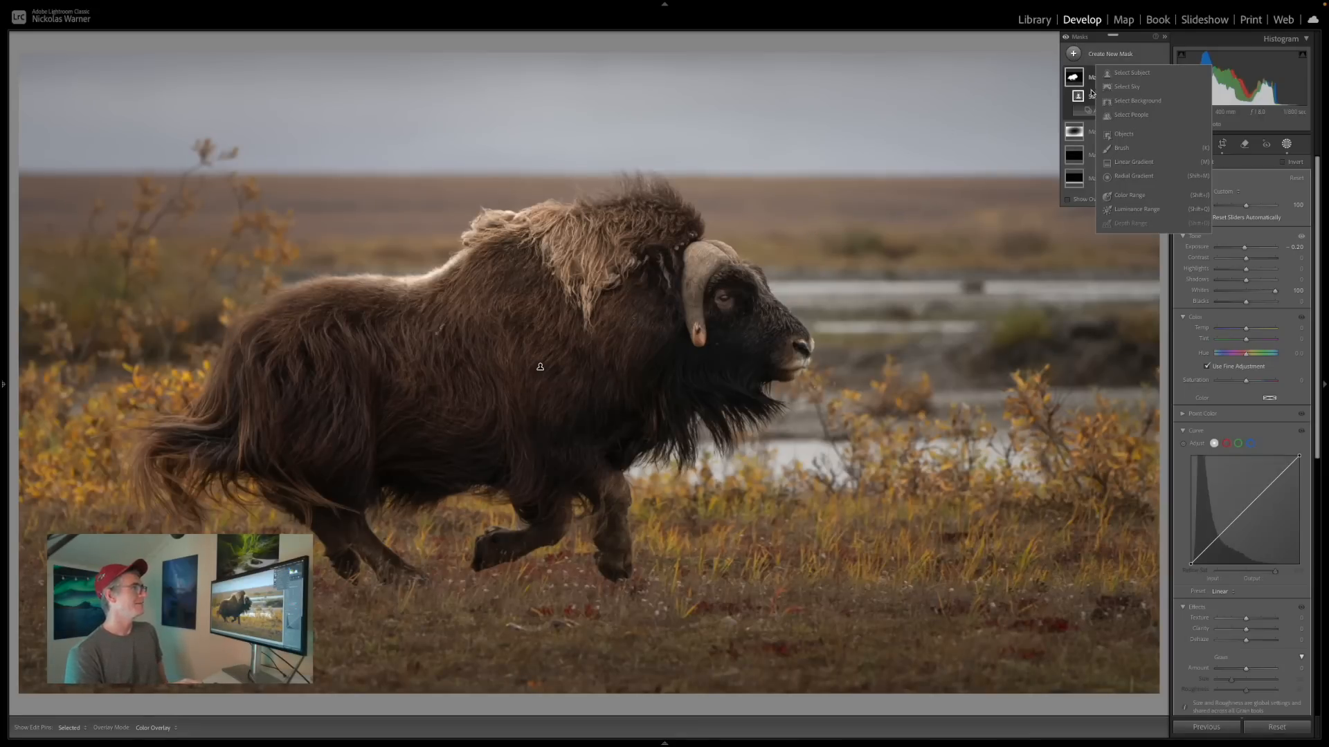
pyautogui.click(1113, 88)
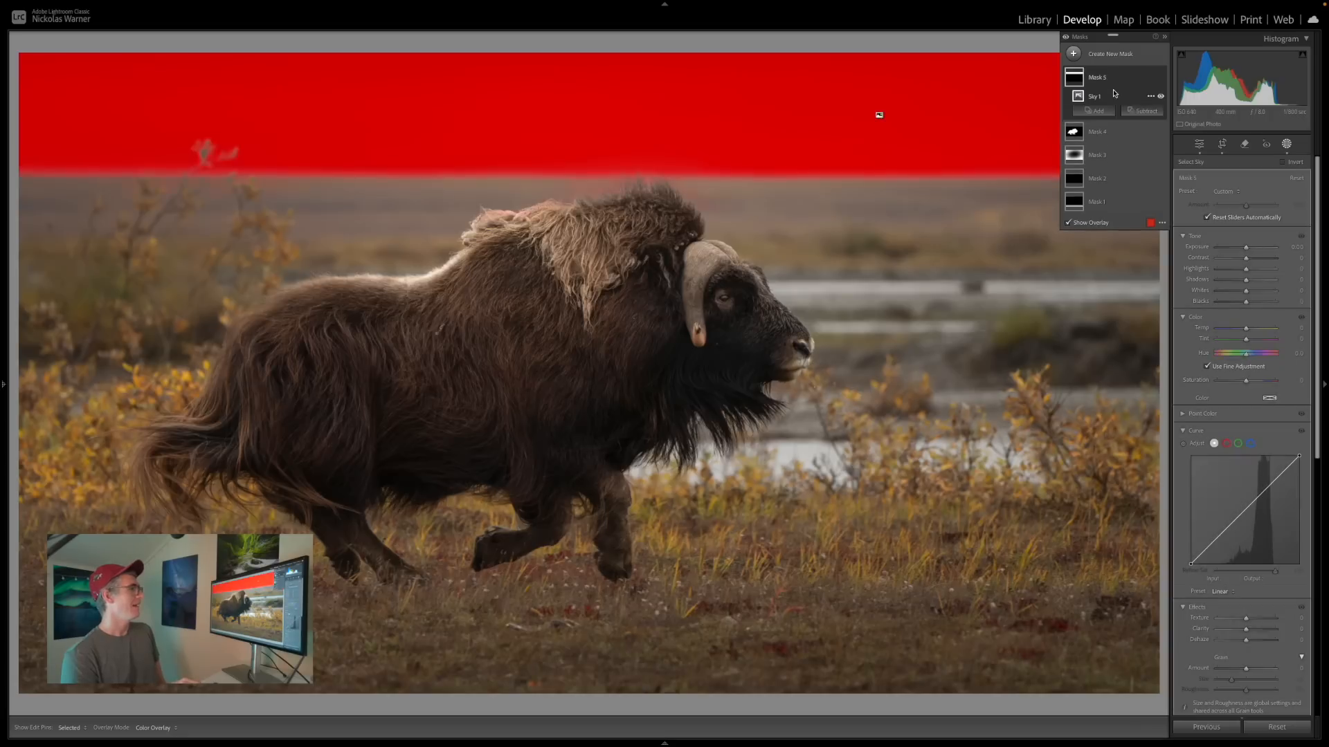
pyautogui.click(1269, 400)
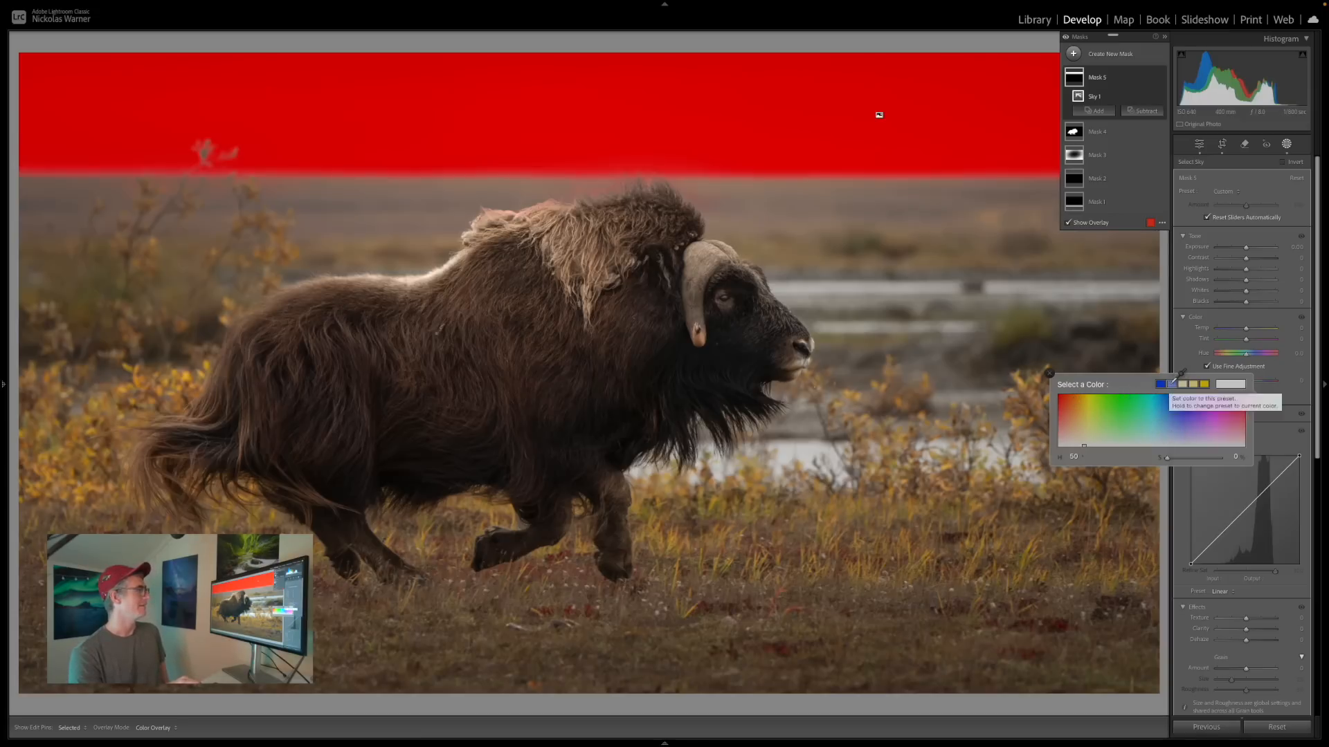
pyautogui.press('o')
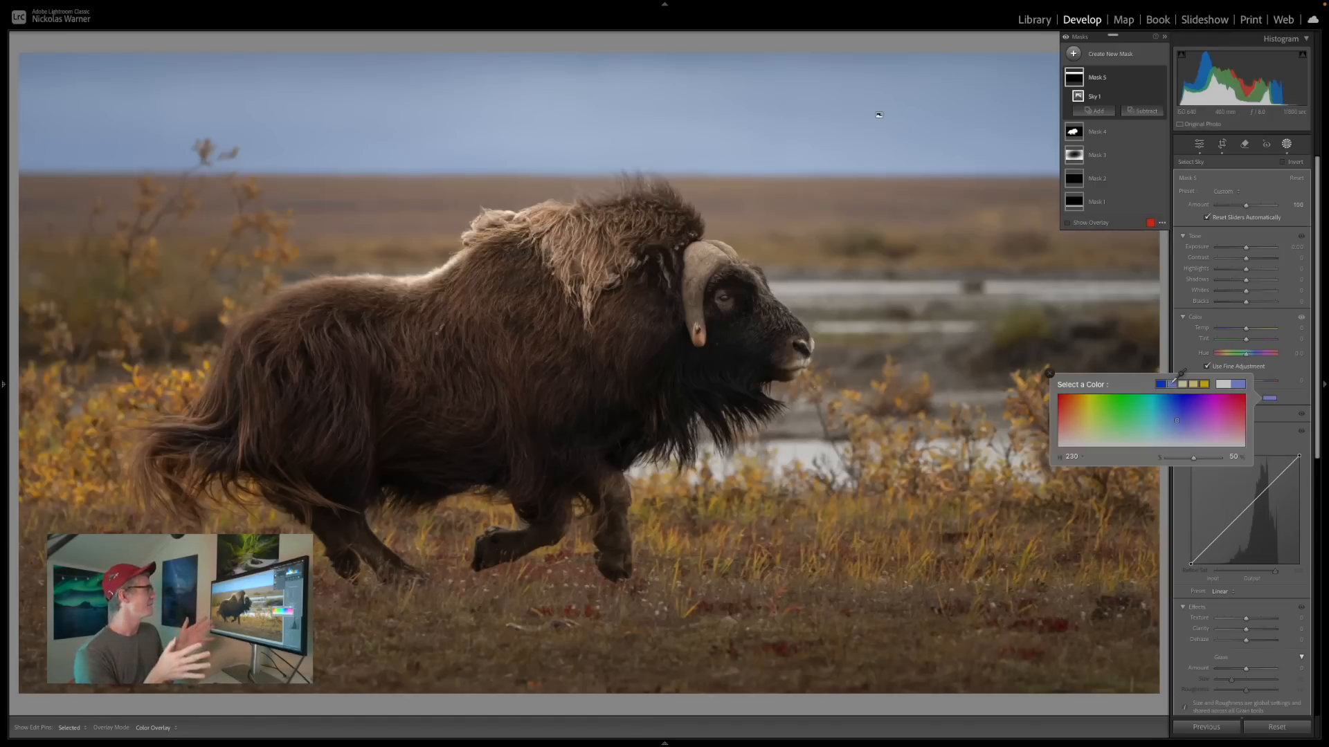
pyautogui.moveTo(1158, 74)
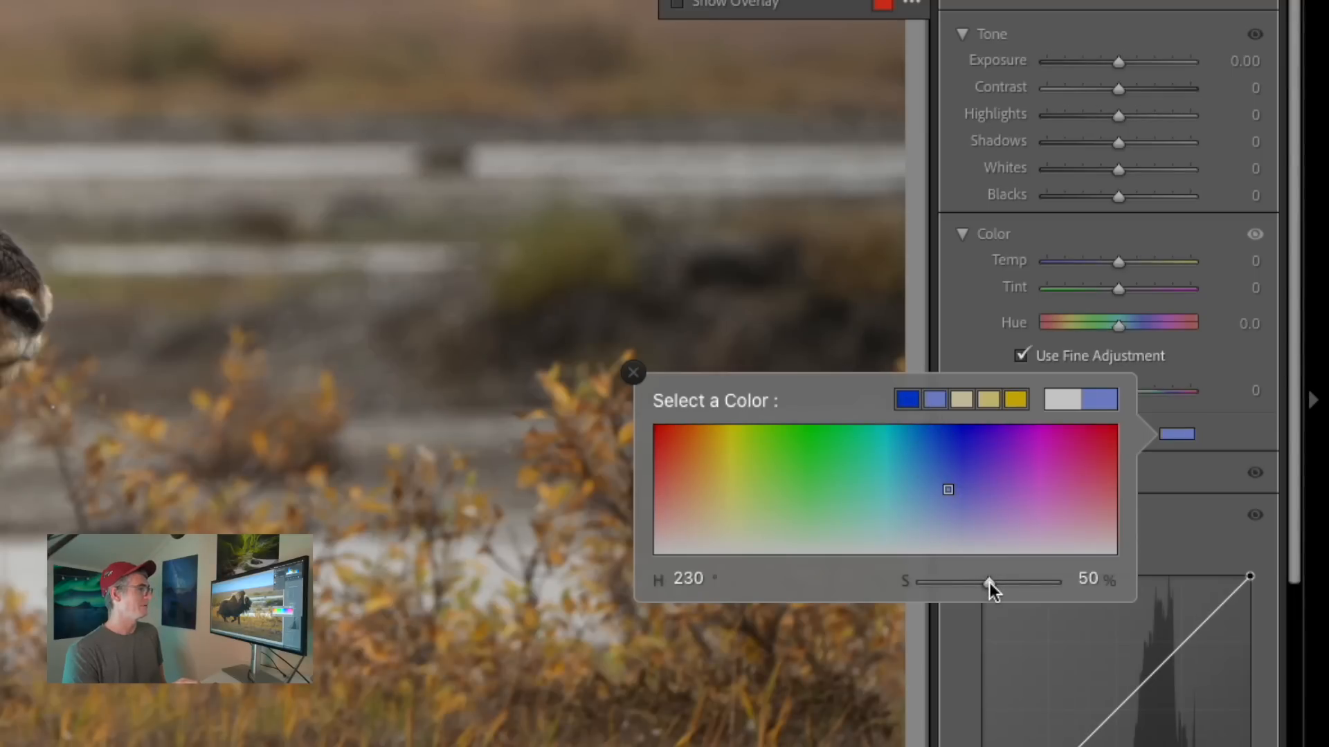
pyautogui.moveTo(990, 585)
pyautogui.mouseDown()
pyautogui.moveTo(856, 583)
pyautogui.moveTo(1112, 592)
pyautogui.moveTo(958, 591)
pyautogui.mouseUp()
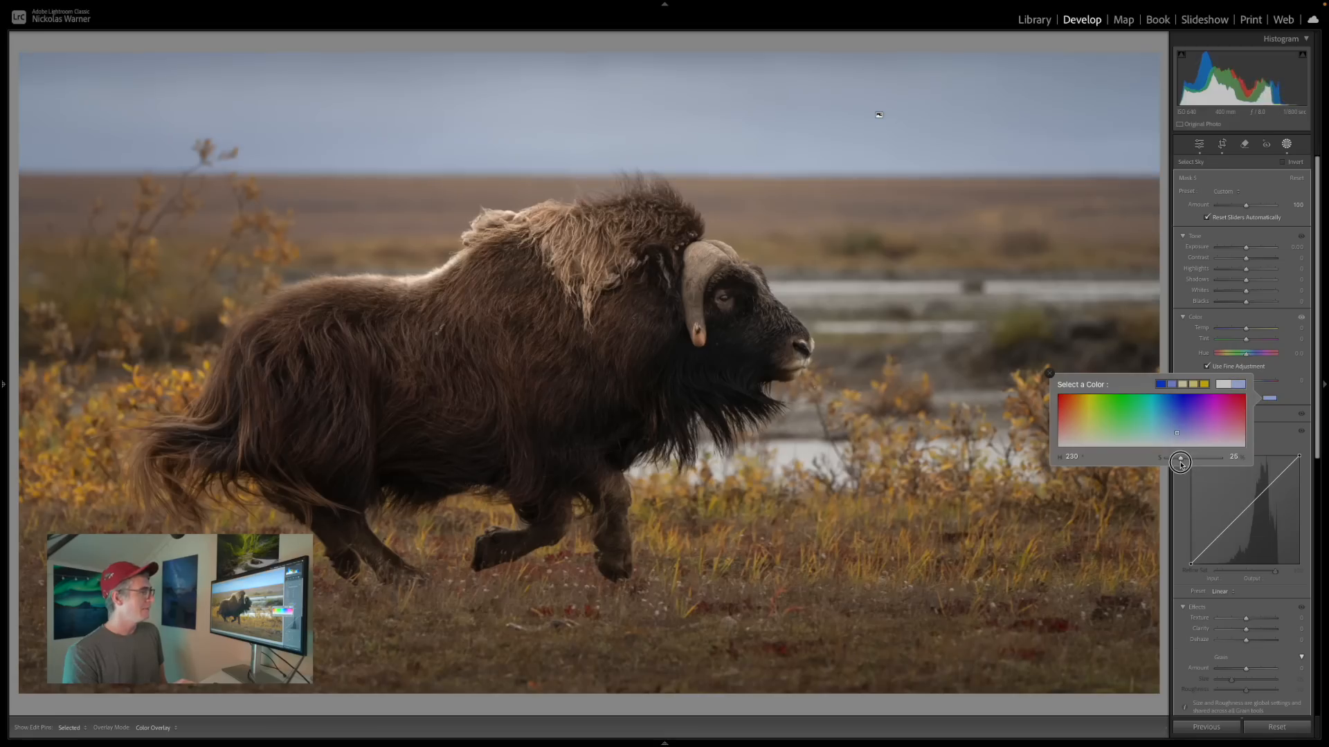
pyautogui.moveTo(1180, 463); pyautogui.dragTo(1188, 462)
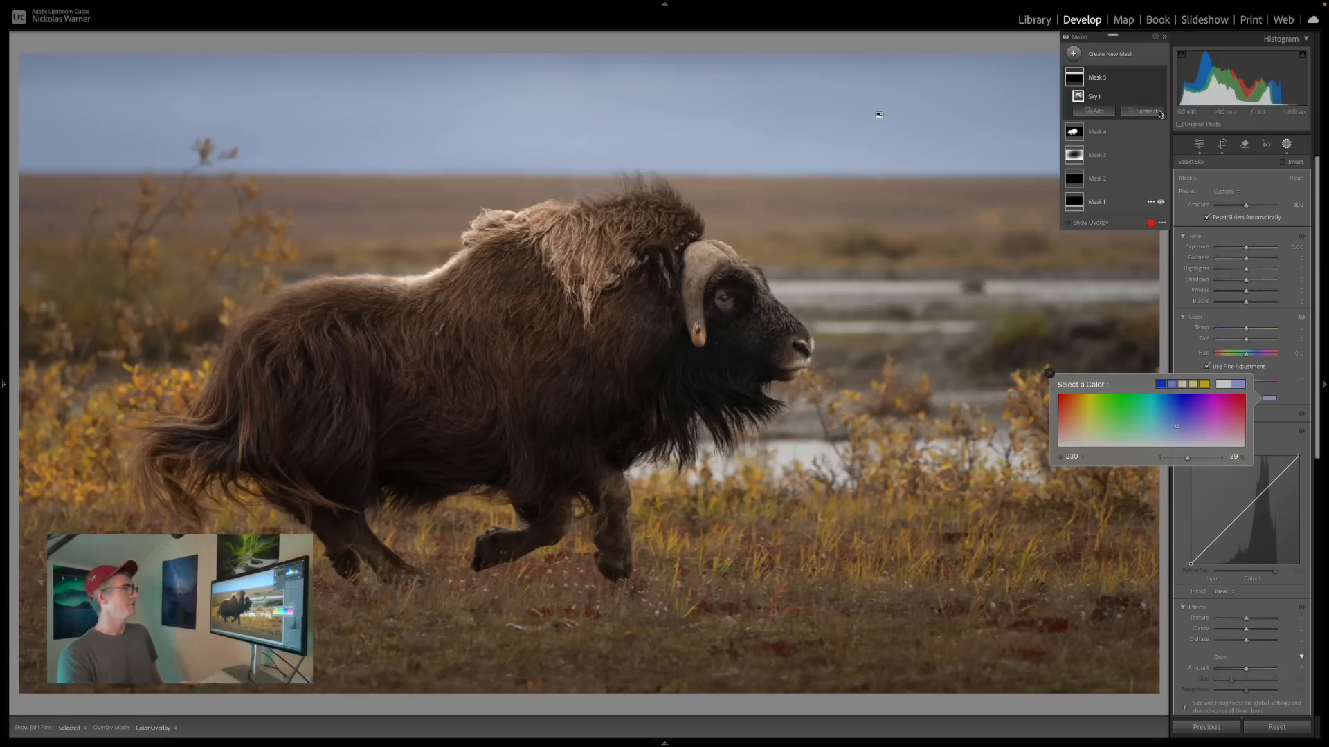
# Compare the photo with and without the blue-tinted sky mask.
pyautogui.click(1130, 77)
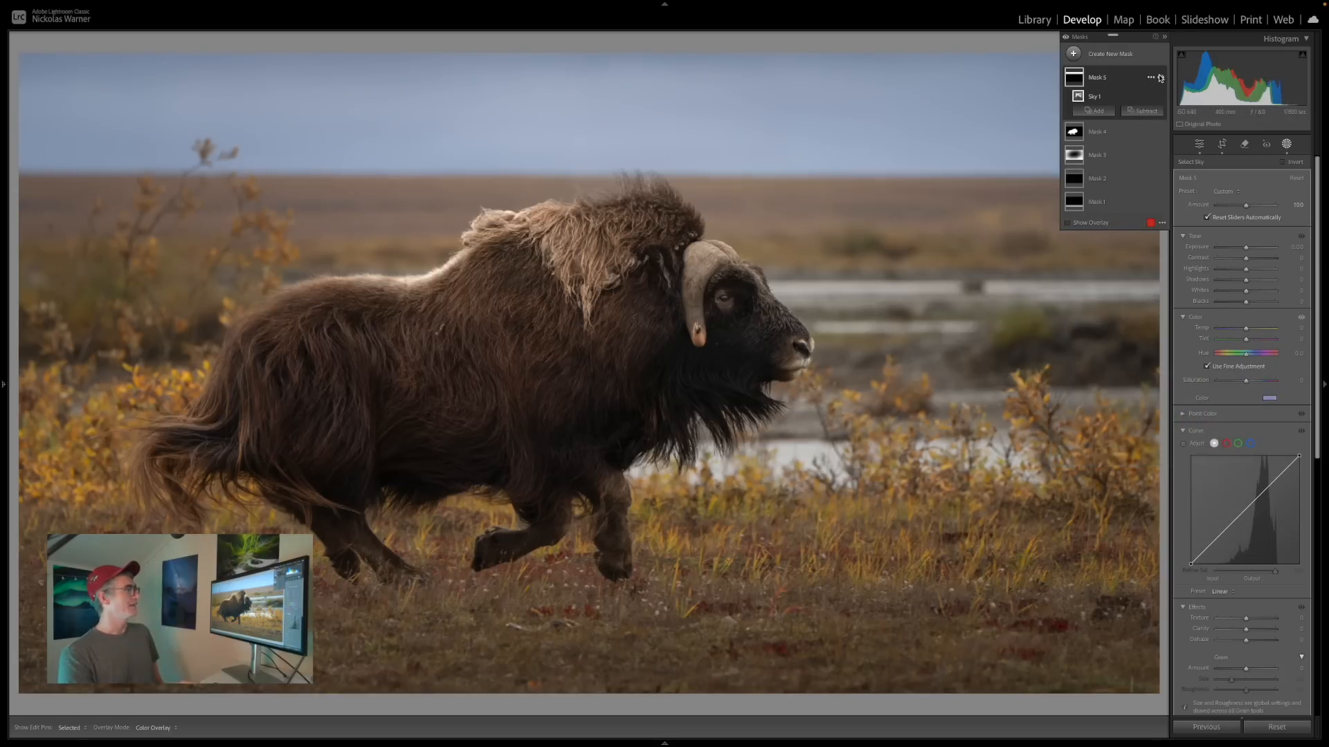
pyautogui.click(1159, 77)
pyautogui.click(1160, 76)
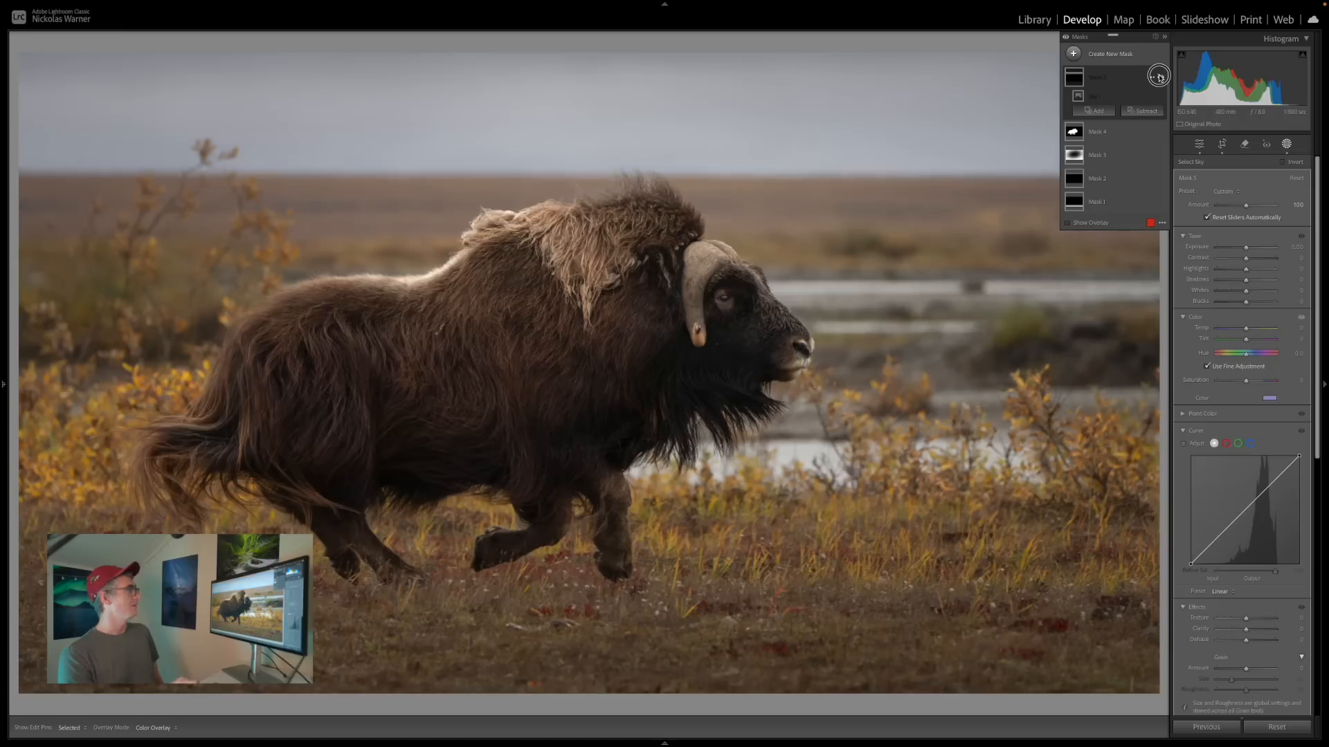
pyautogui.click(1159, 77)
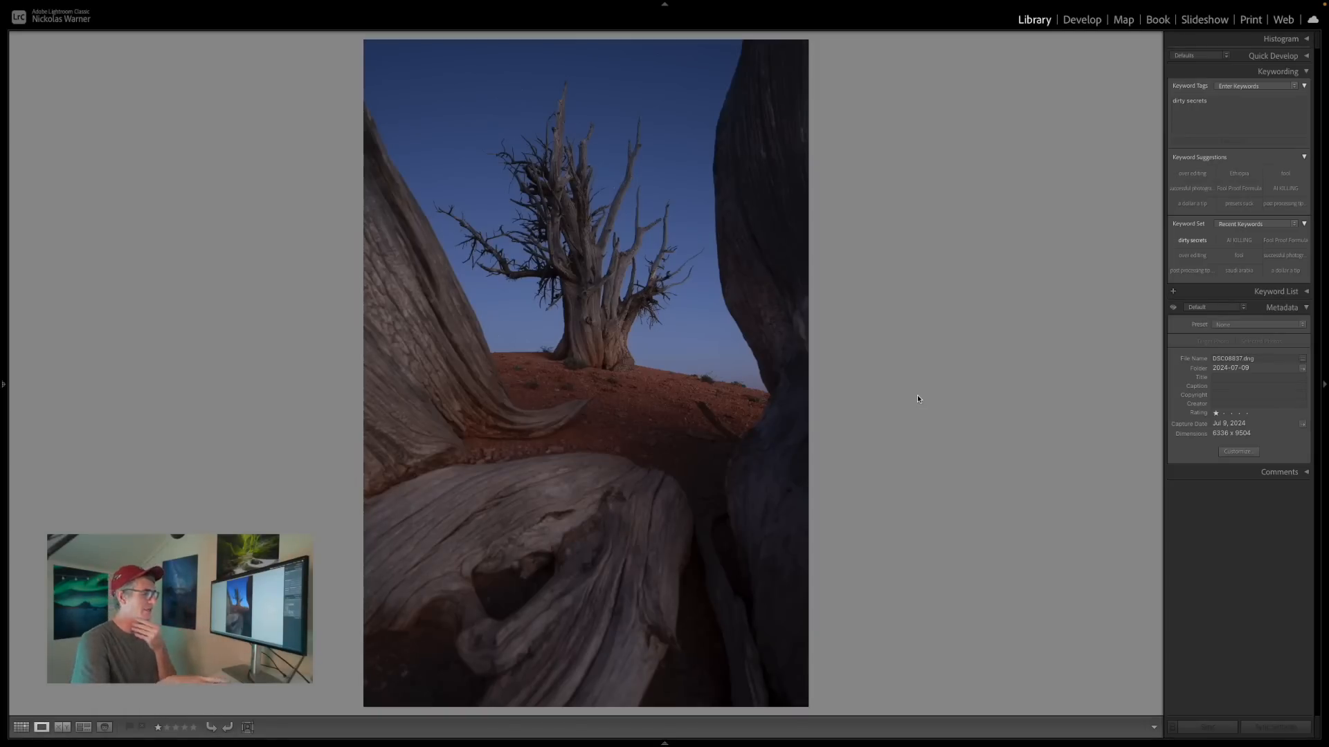
# Open the gnarled dead tree photo for developing and apply the Adobe Landscape profile.
pyautogui.press('d')
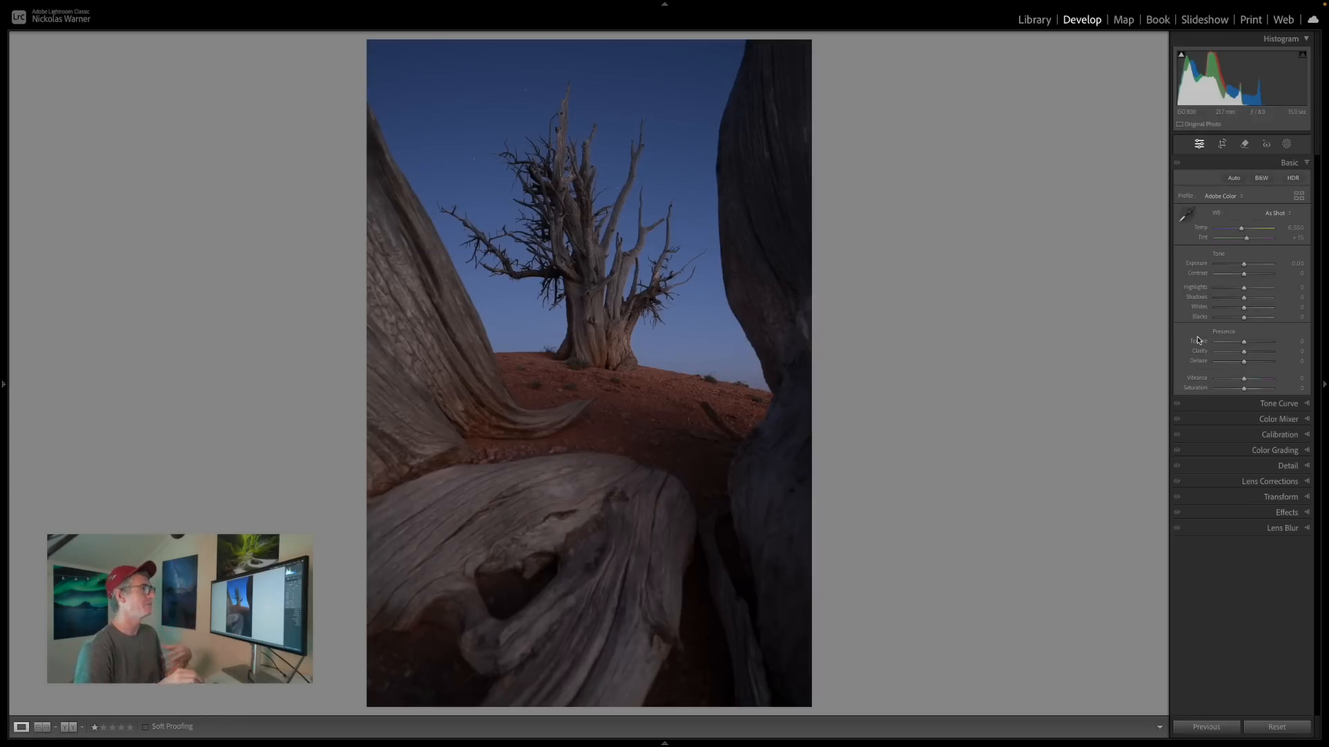
pyautogui.click(1220, 198)
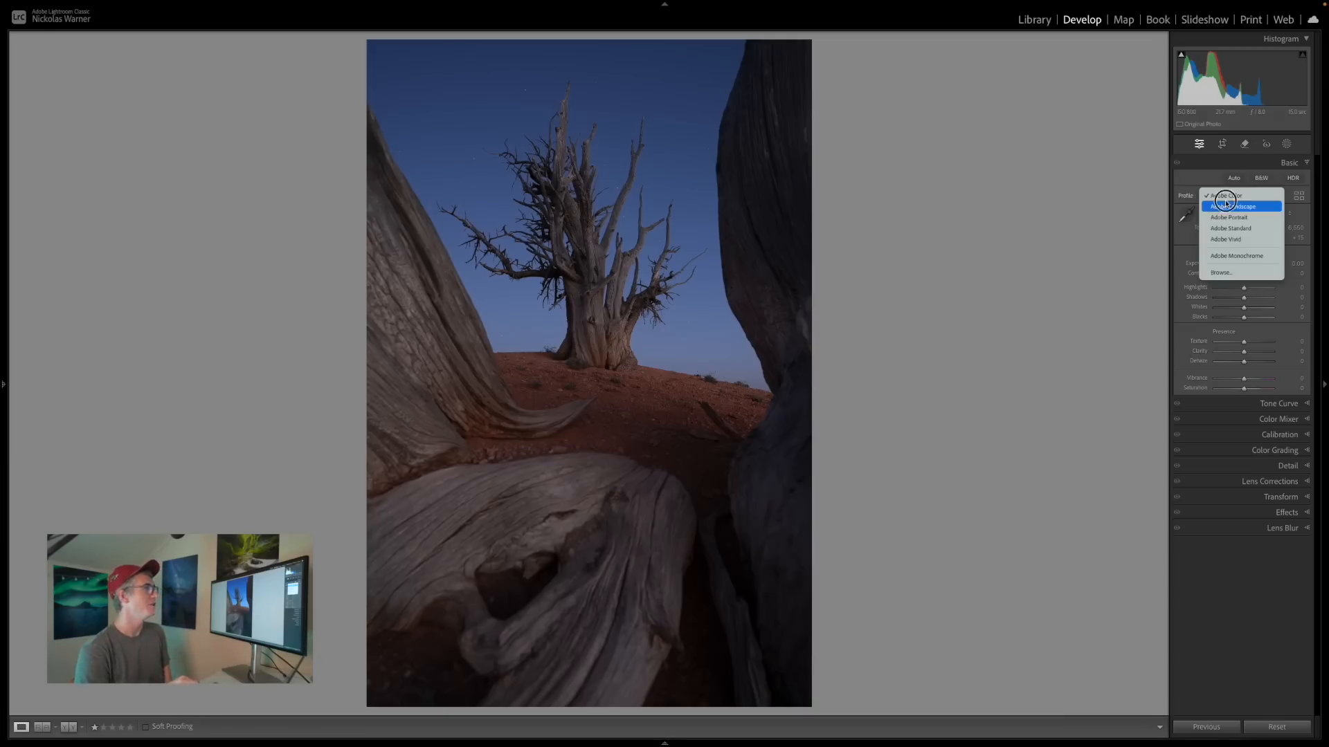
pyautogui.click(1225, 205)
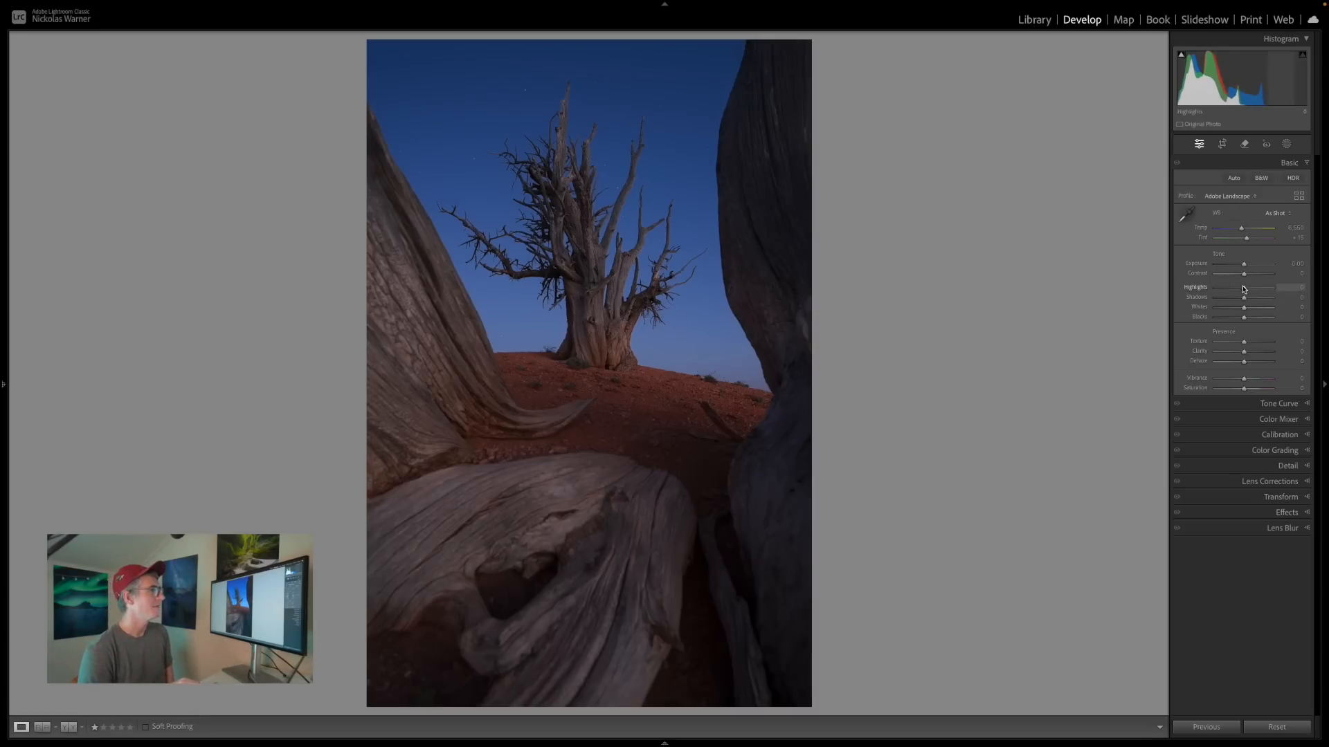
# Balance the tones with exposure +0.10, contrast −22, highlights −28 and shadows +12, and raise the whites and blacks.
pyautogui.moveTo(1244, 287); pyautogui.dragTo(1254, 318)
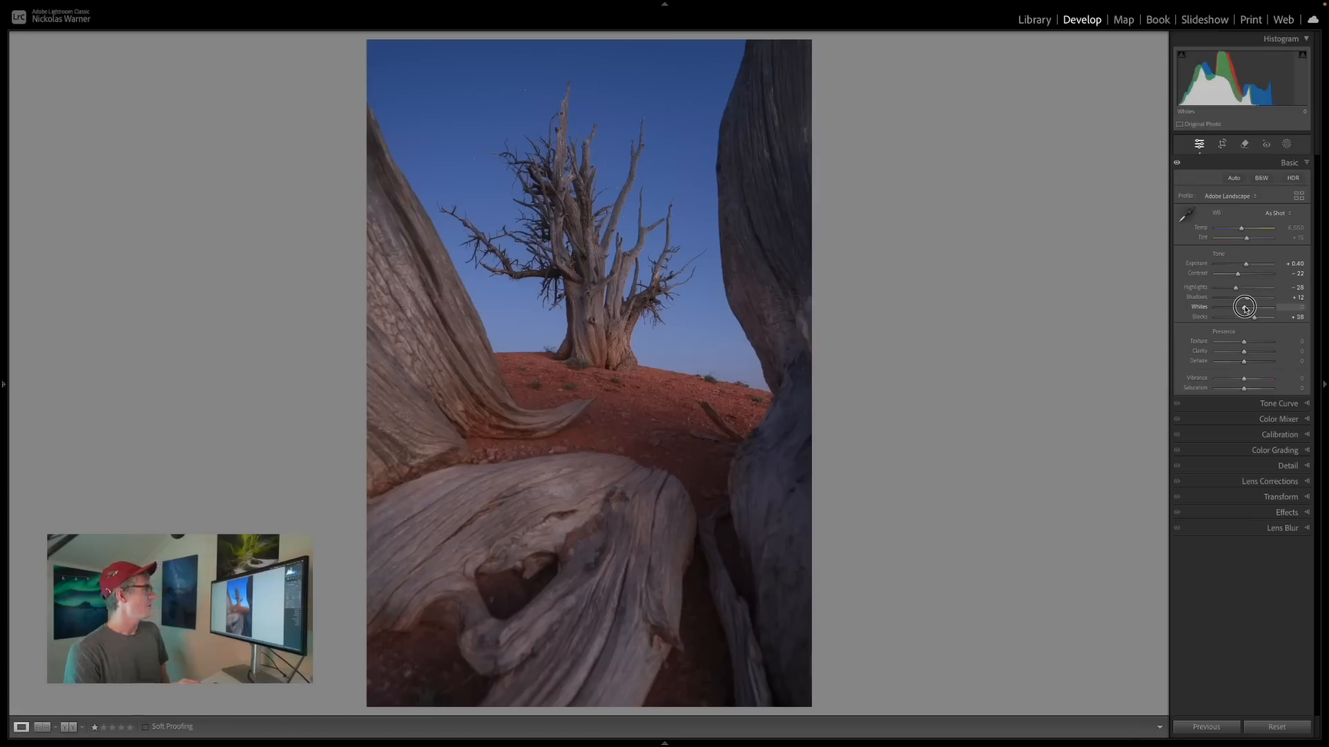
pyautogui.moveTo(1245, 305); pyautogui.dragTo(1255, 309)
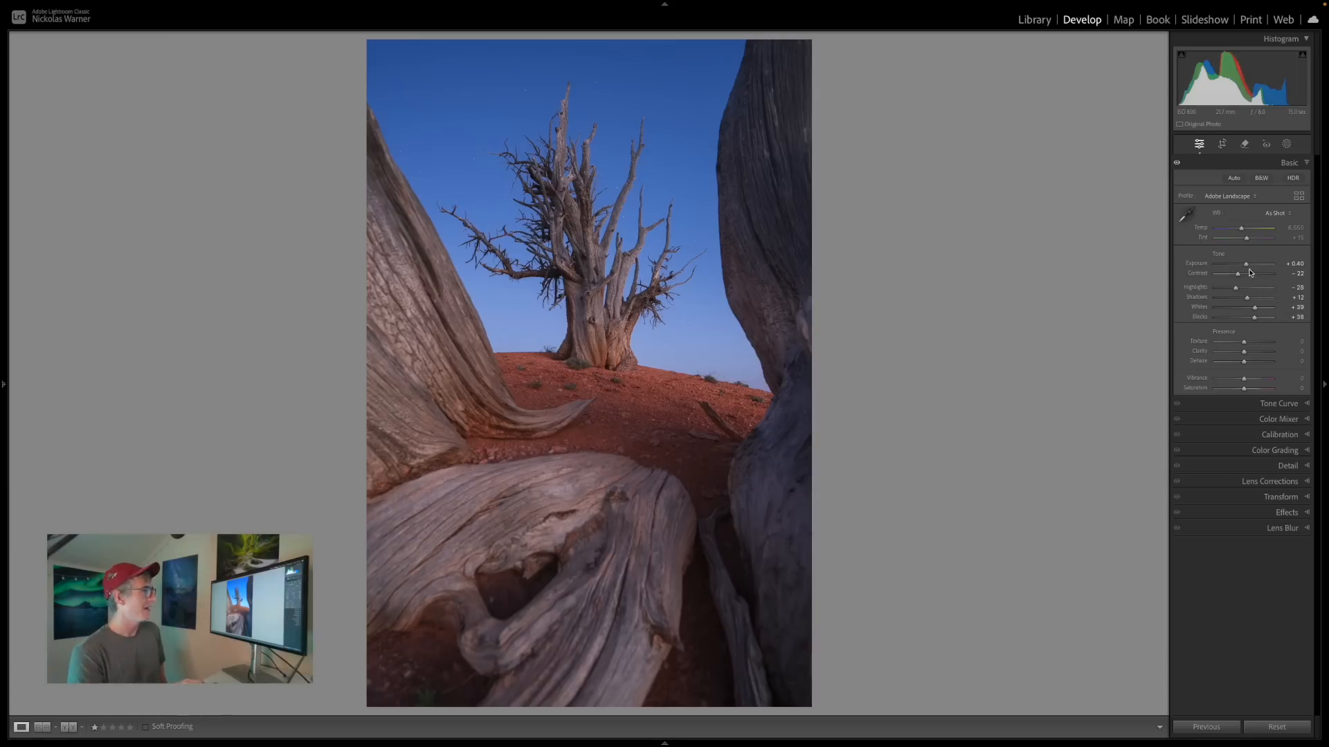
pyautogui.moveTo(1248, 268); pyautogui.dragTo(1246, 270)
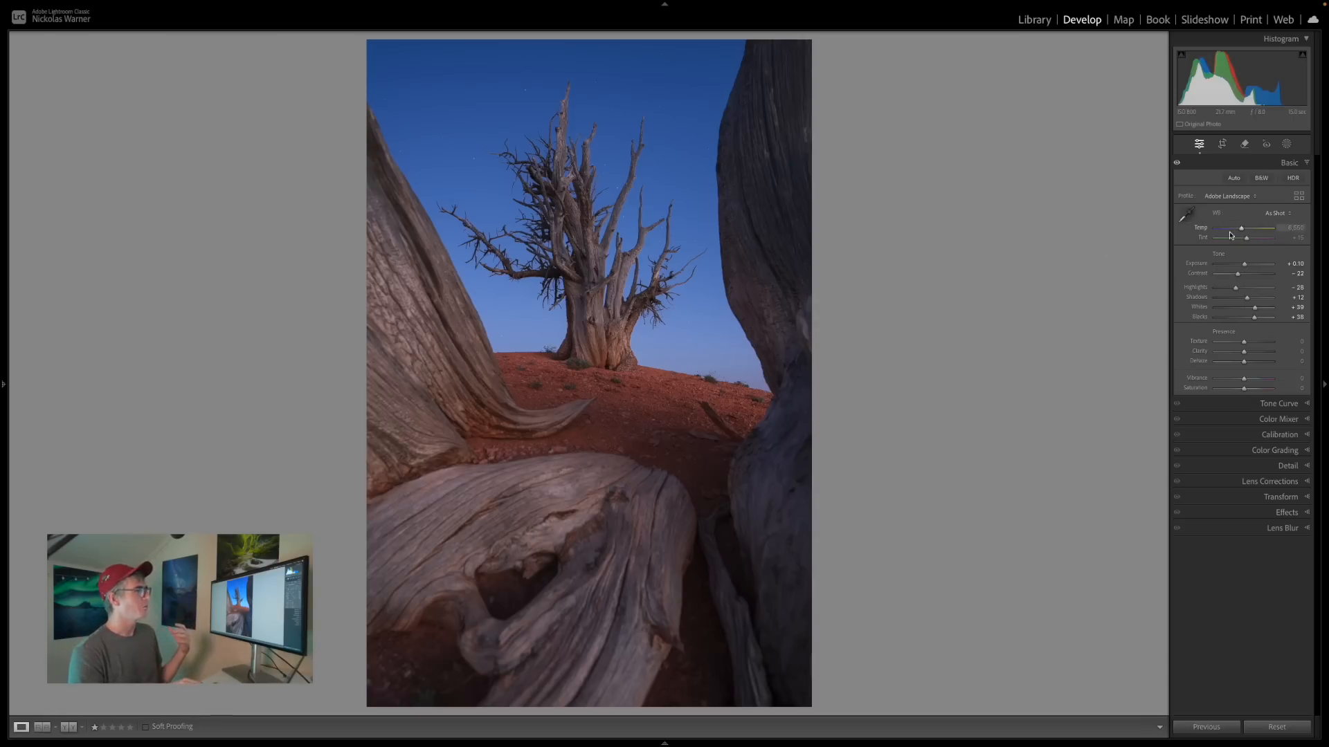
# In the colour calibration, set the red primary saturation to +61, lower the blue primary saturation and compare the effect.
pyautogui.click(1277, 435)
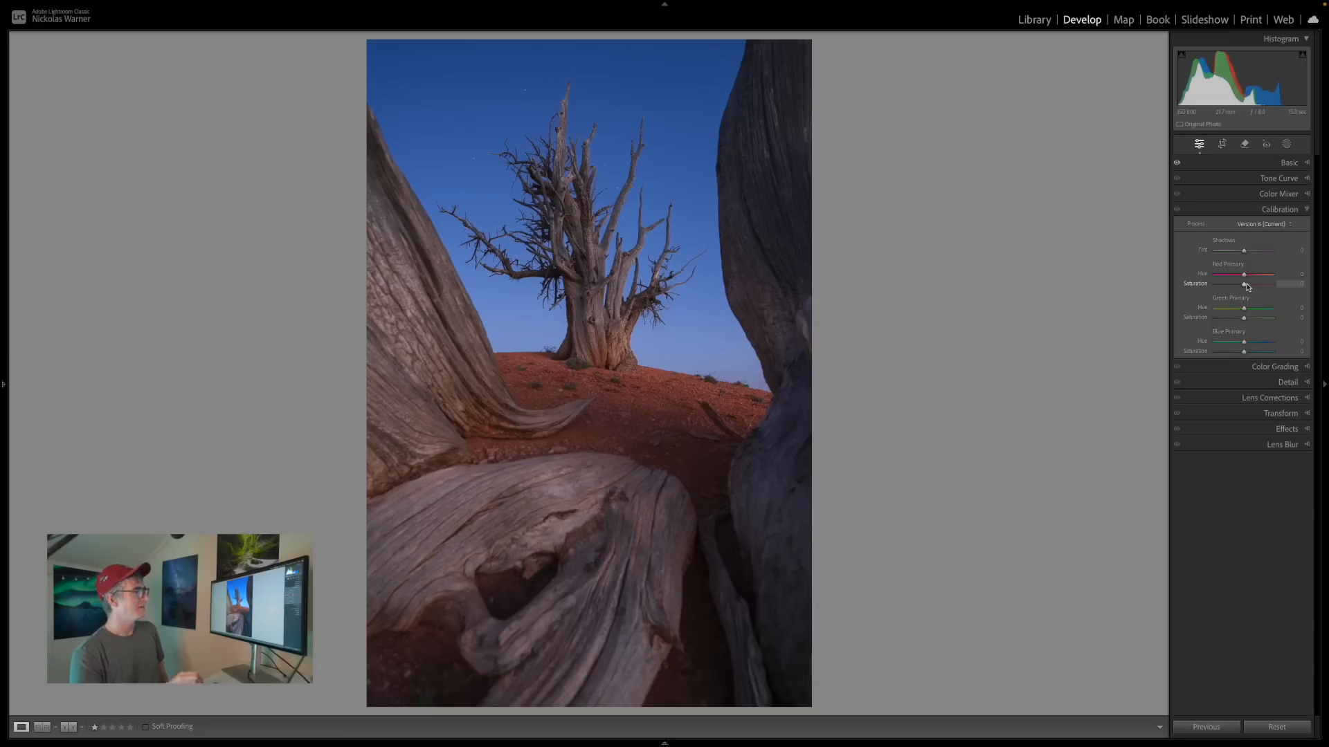
pyautogui.moveTo(1248, 287); pyautogui.dragTo(1261, 288)
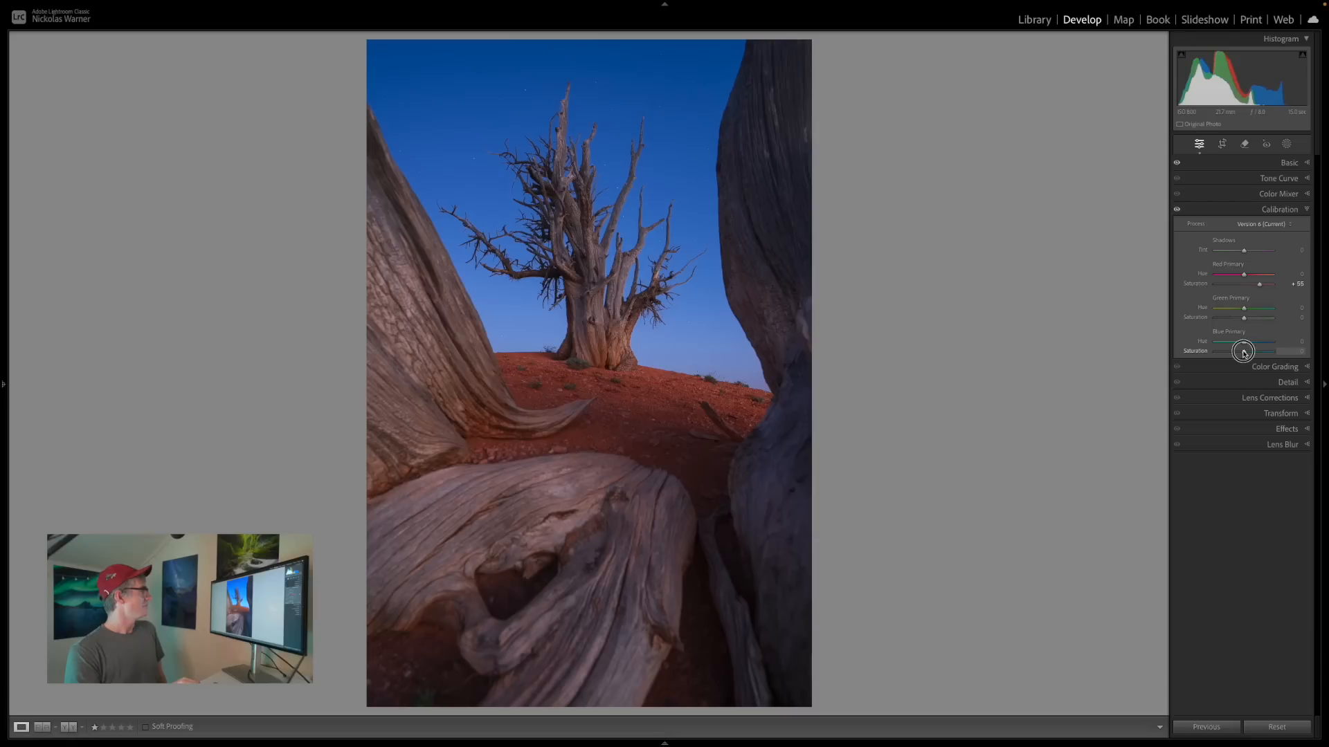
pyautogui.moveTo(1242, 350); pyautogui.dragTo(1235, 352)
pyautogui.click(1178, 211)
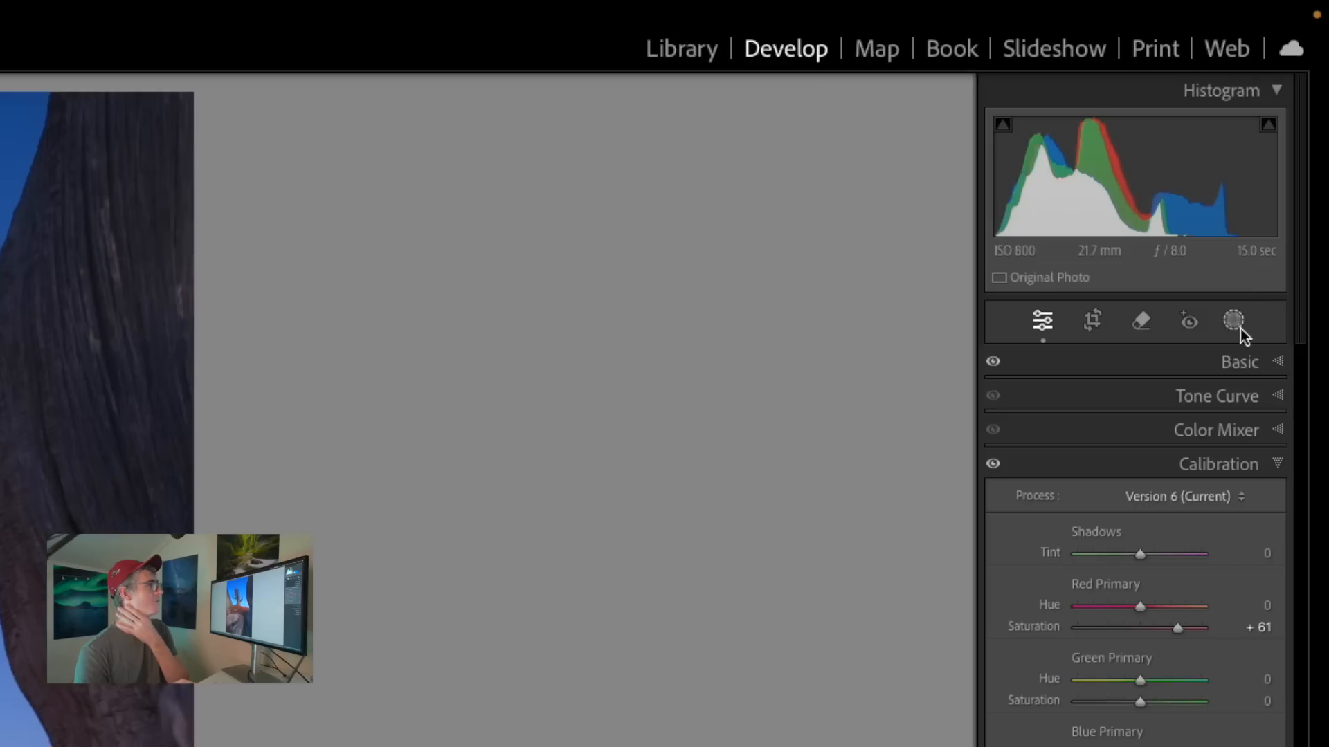
# Add a tall radial gradient mask centred on the dead tree and reaching into the foreground wood.
pyautogui.click(1289, 147)
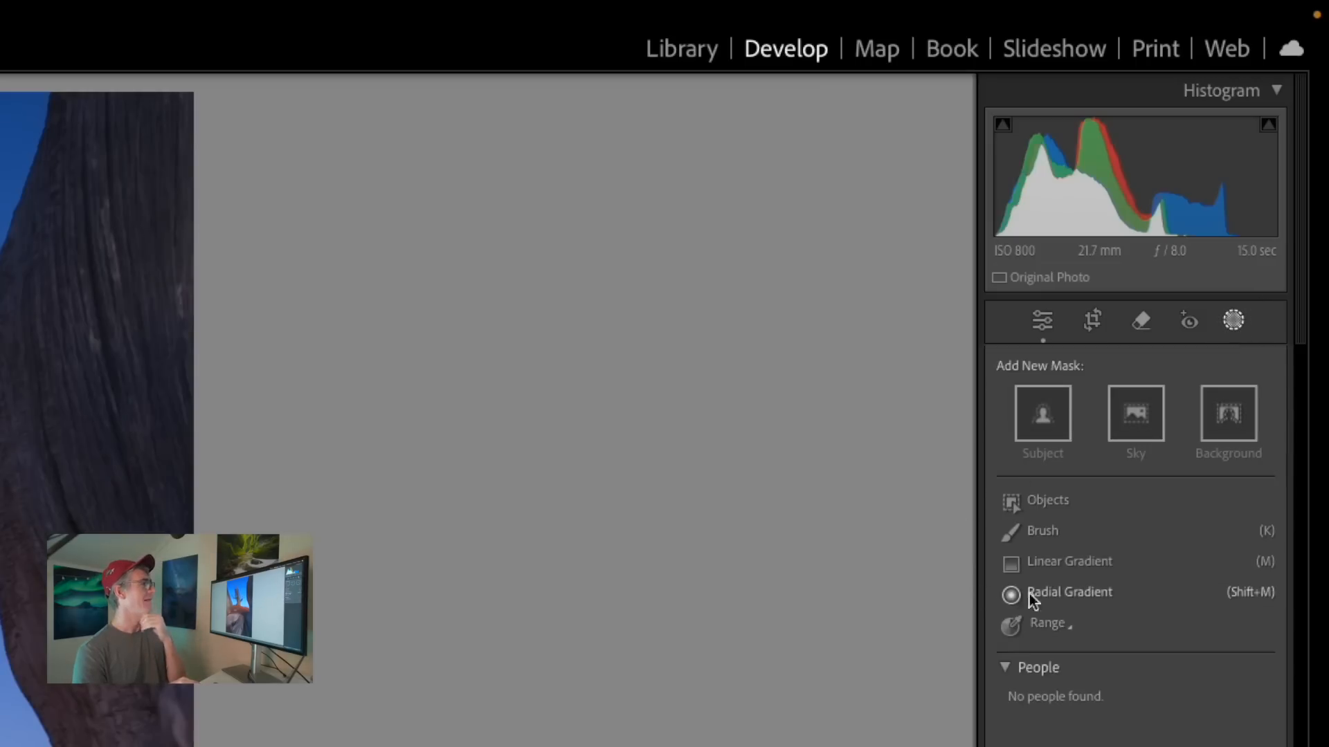
pyautogui.click(1085, 598)
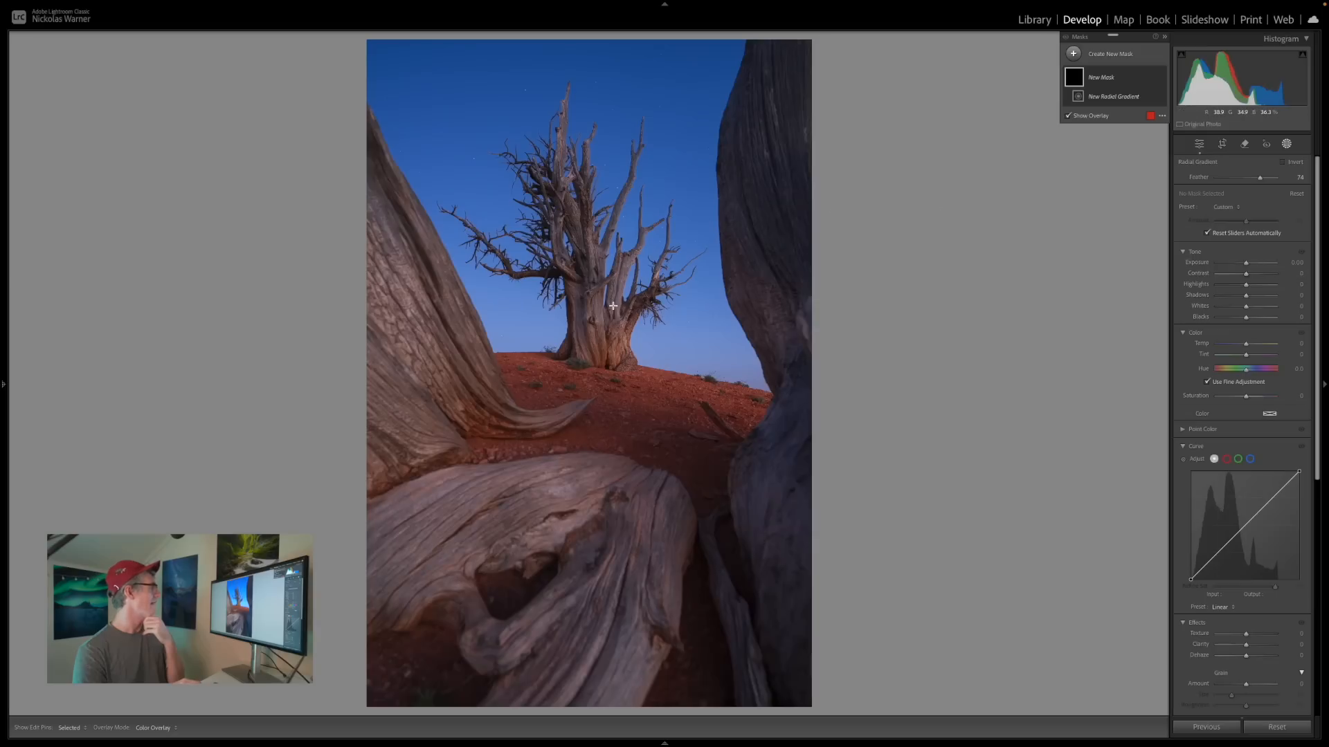
pyautogui.moveTo(599, 301); pyautogui.dragTo(769, 566)
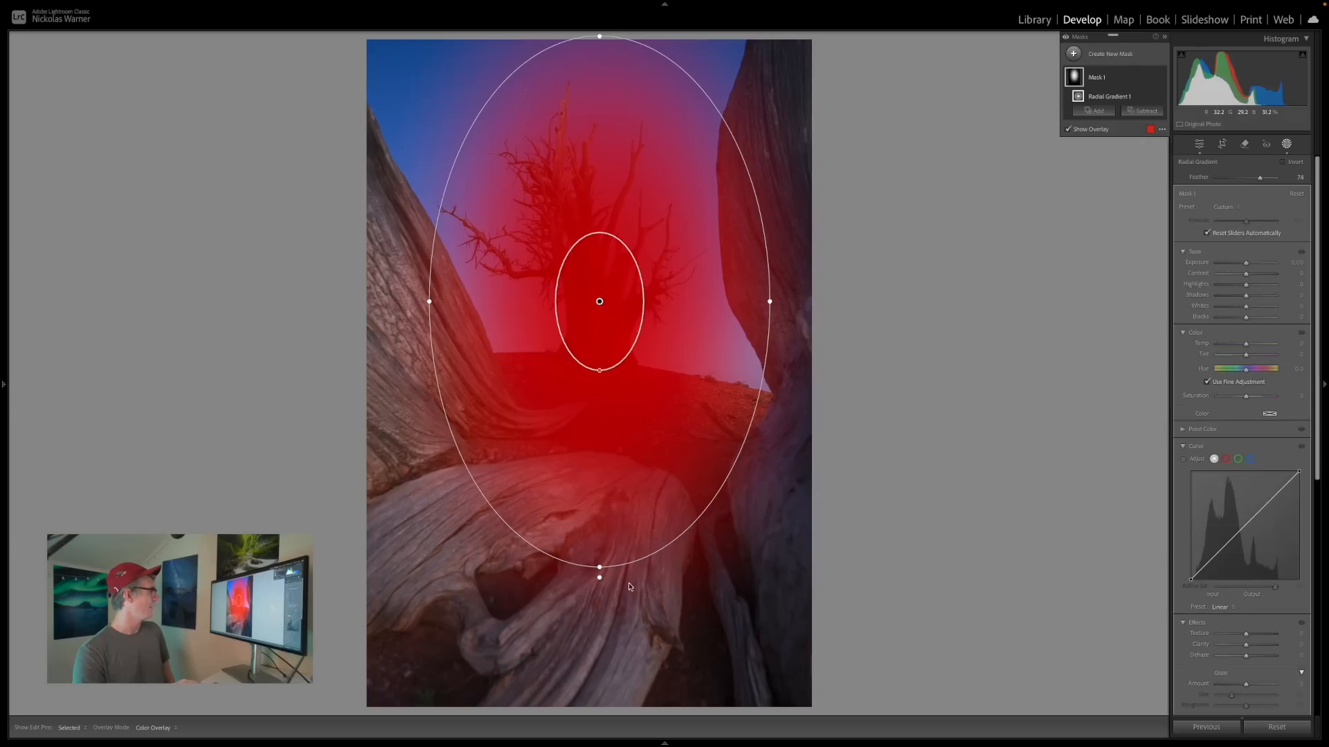
# Tilt the radial gradient counterclockwise, shift it up over the tree, adjust its width and height, and increase its feather.
pyautogui.moveTo(600, 569); pyautogui.dragTo(646, 573)
pyautogui.moveTo(629, 430); pyautogui.dragTo(620, 394)
pyautogui.moveTo(759, 239); pyautogui.dragTo(744, 244)
pyautogui.moveTo(634, 528); pyautogui.dragTo(634, 545)
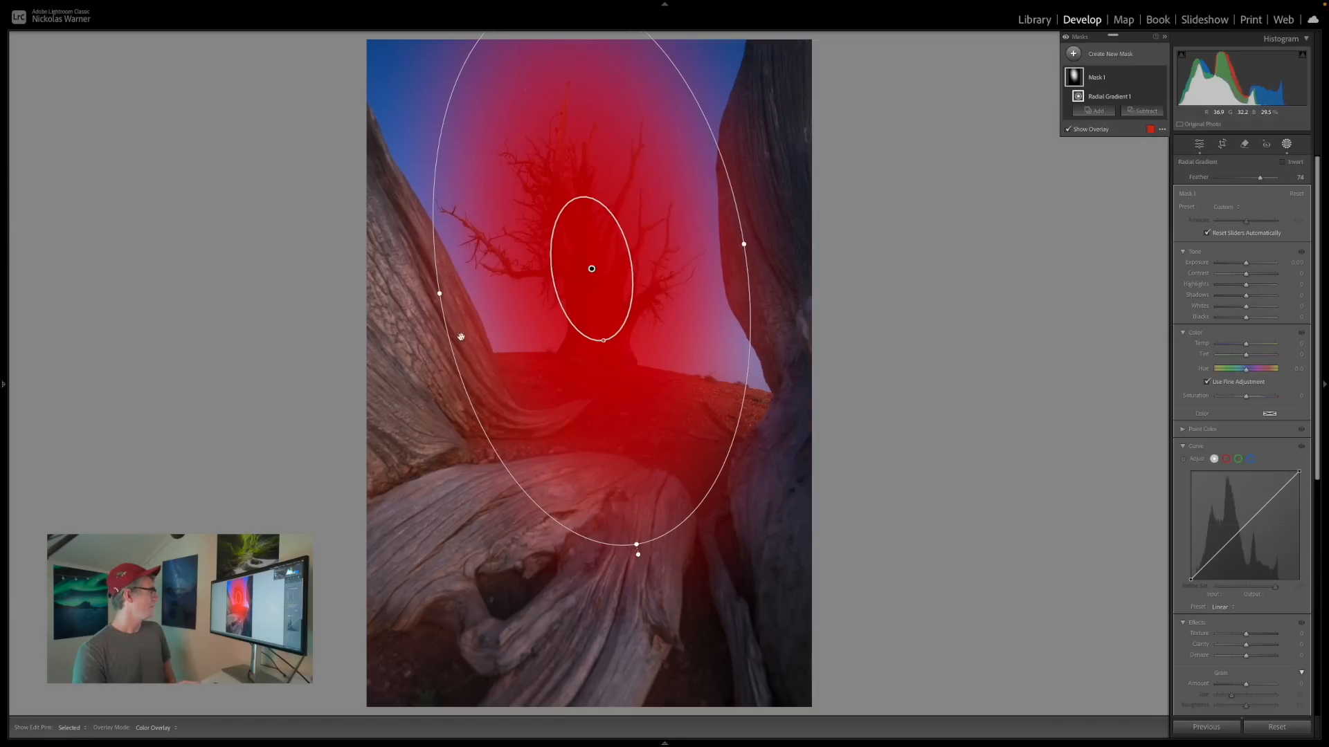
pyautogui.moveTo(439, 294); pyautogui.dragTo(419, 296)
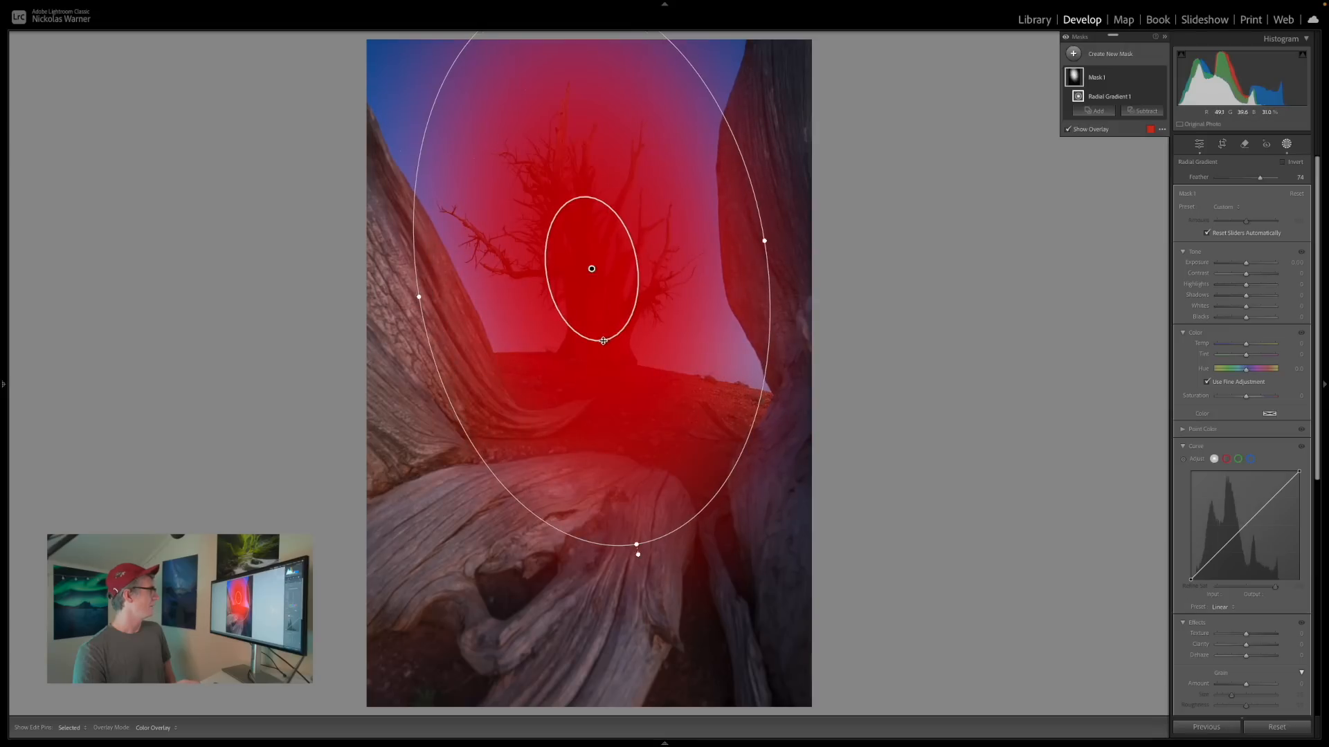
pyautogui.moveTo(603, 340); pyautogui.dragTo(598, 310)
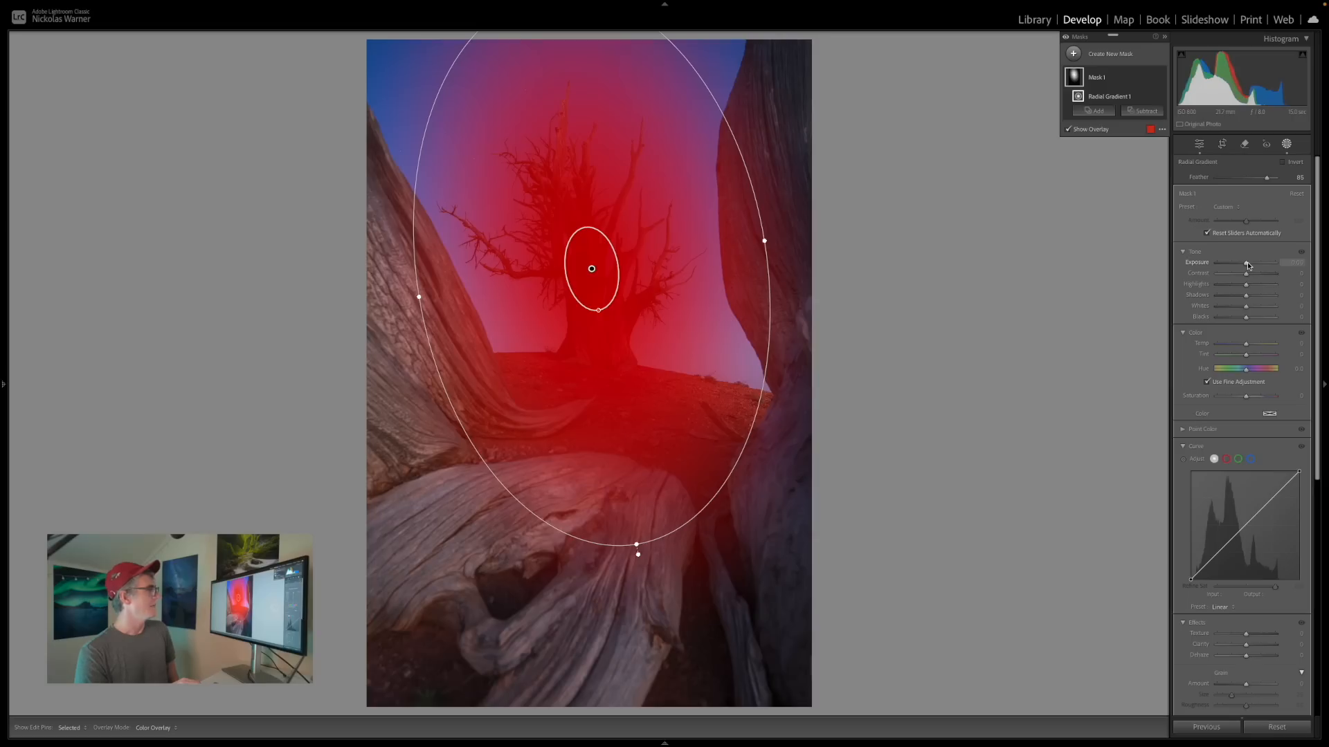
# Brighten the radial gradient mask by raising its exposure to about 0.38 and its blacks to 17.
pyautogui.moveTo(1249, 265); pyautogui.dragTo(1251, 263)
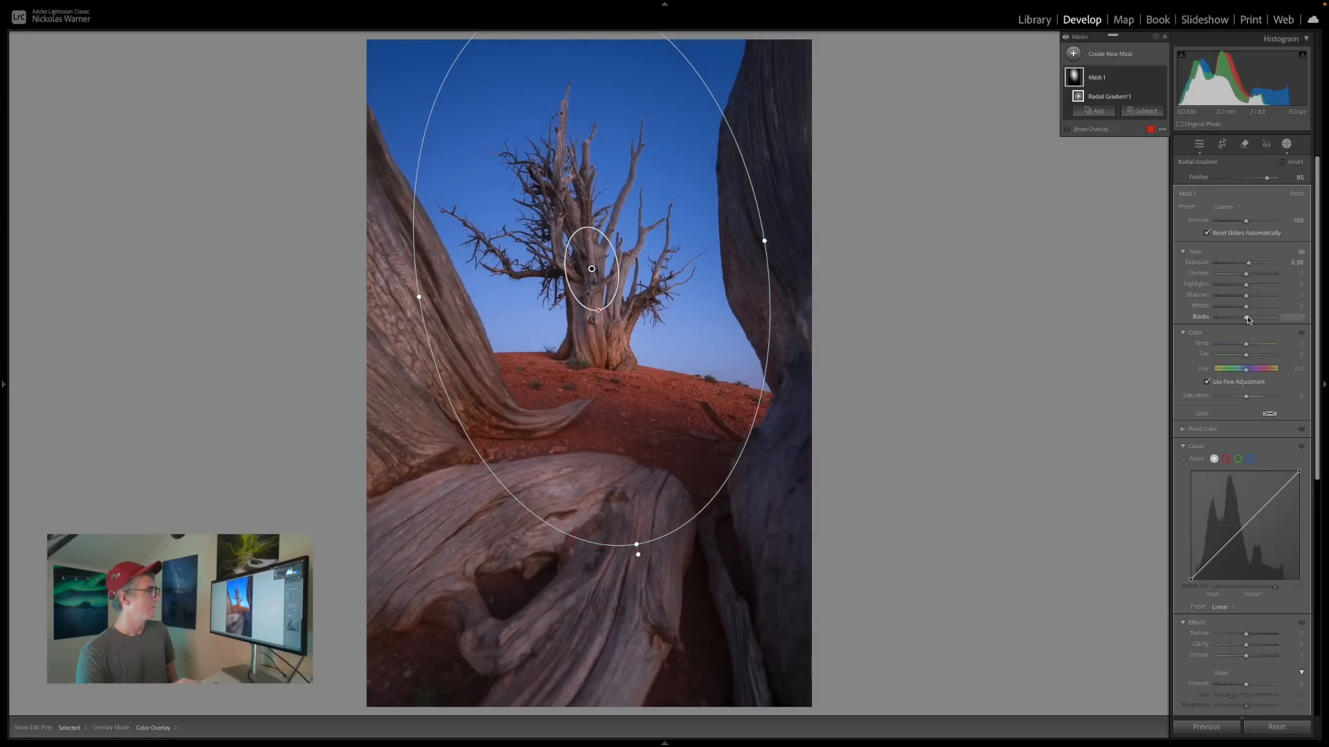
pyautogui.moveTo(1248, 320); pyautogui.dragTo(1250, 320)
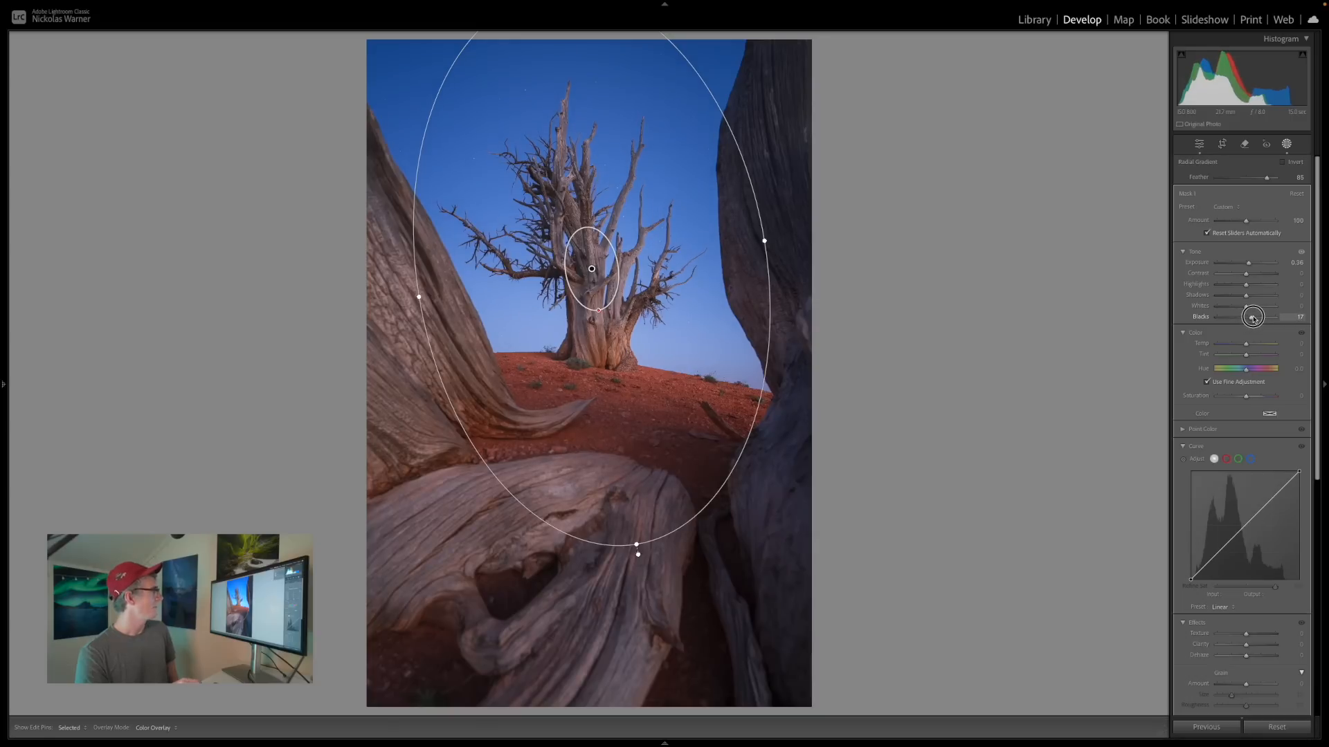
pyautogui.moveTo(1252, 317); pyautogui.dragTo(1253, 317)
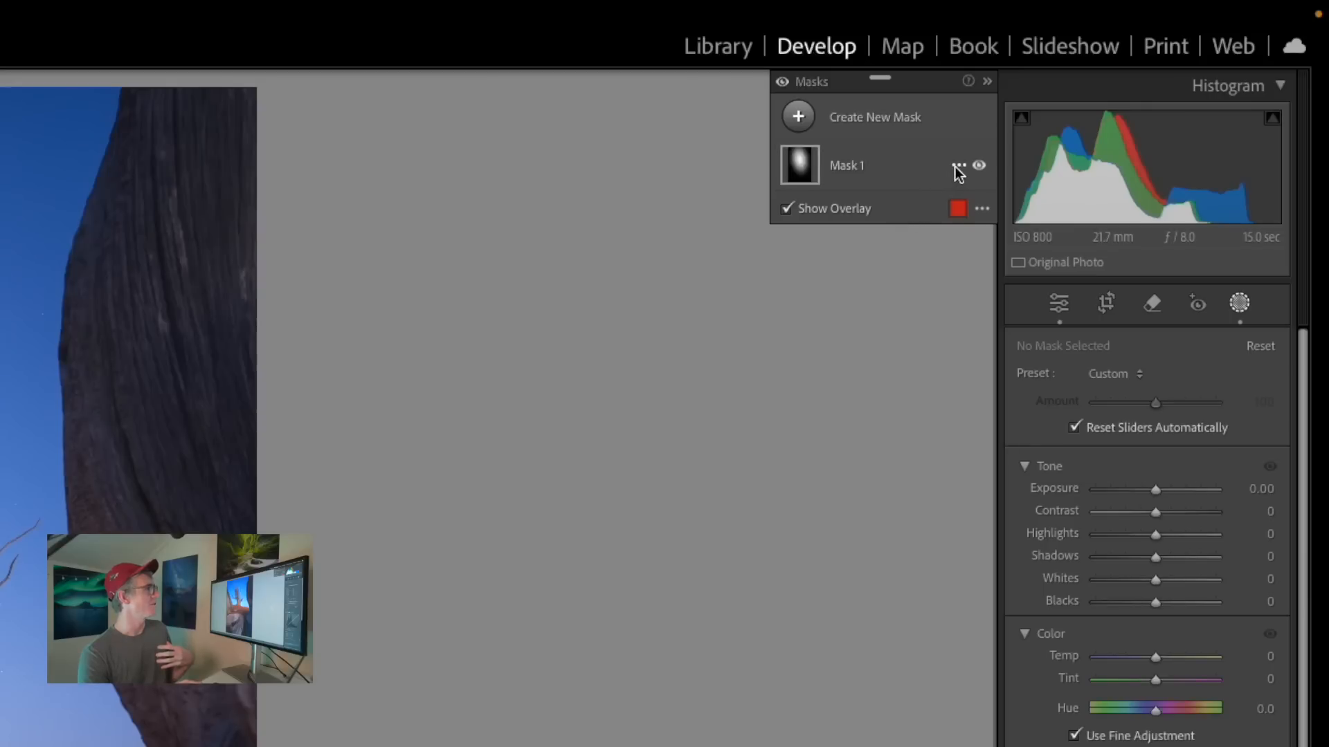
# Duplicate and invert the tree's radial gradient mask, and lower the copy's exposure to darken the surroundings.
pyautogui.click(957, 167)
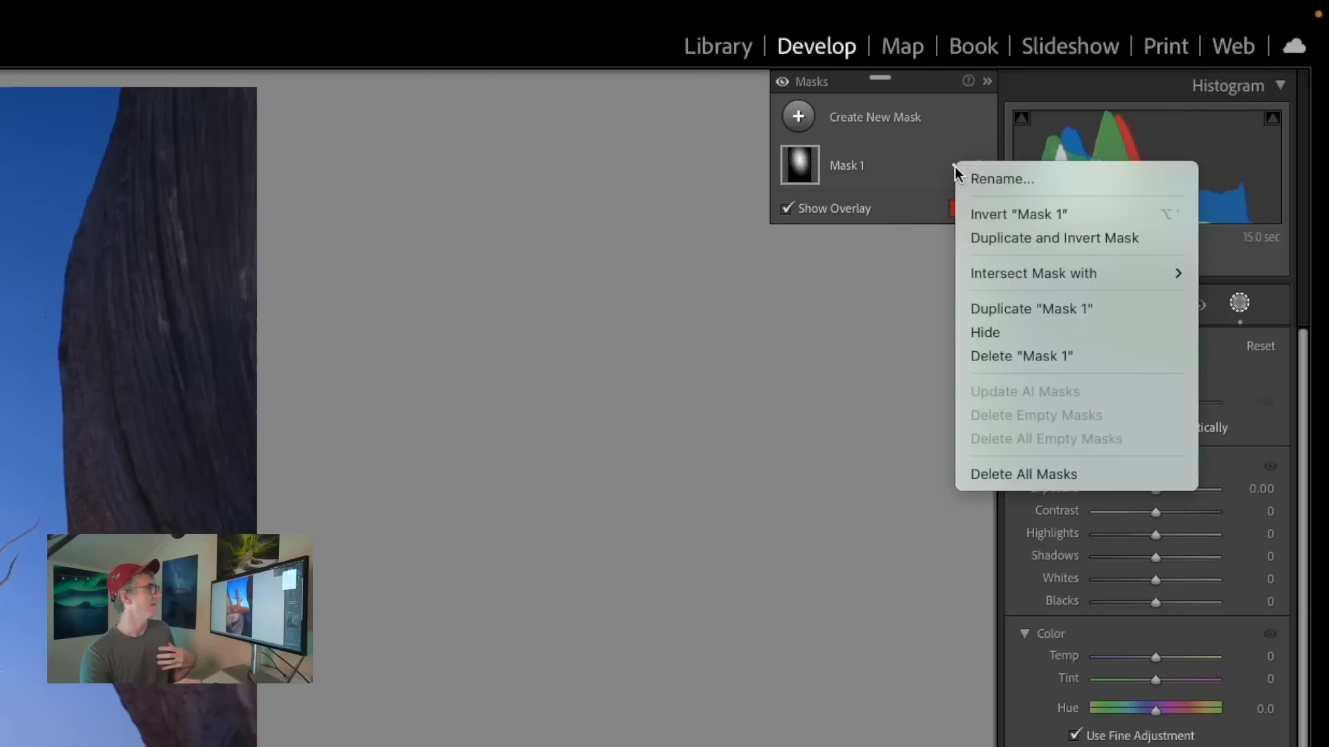
pyautogui.click(996, 235)
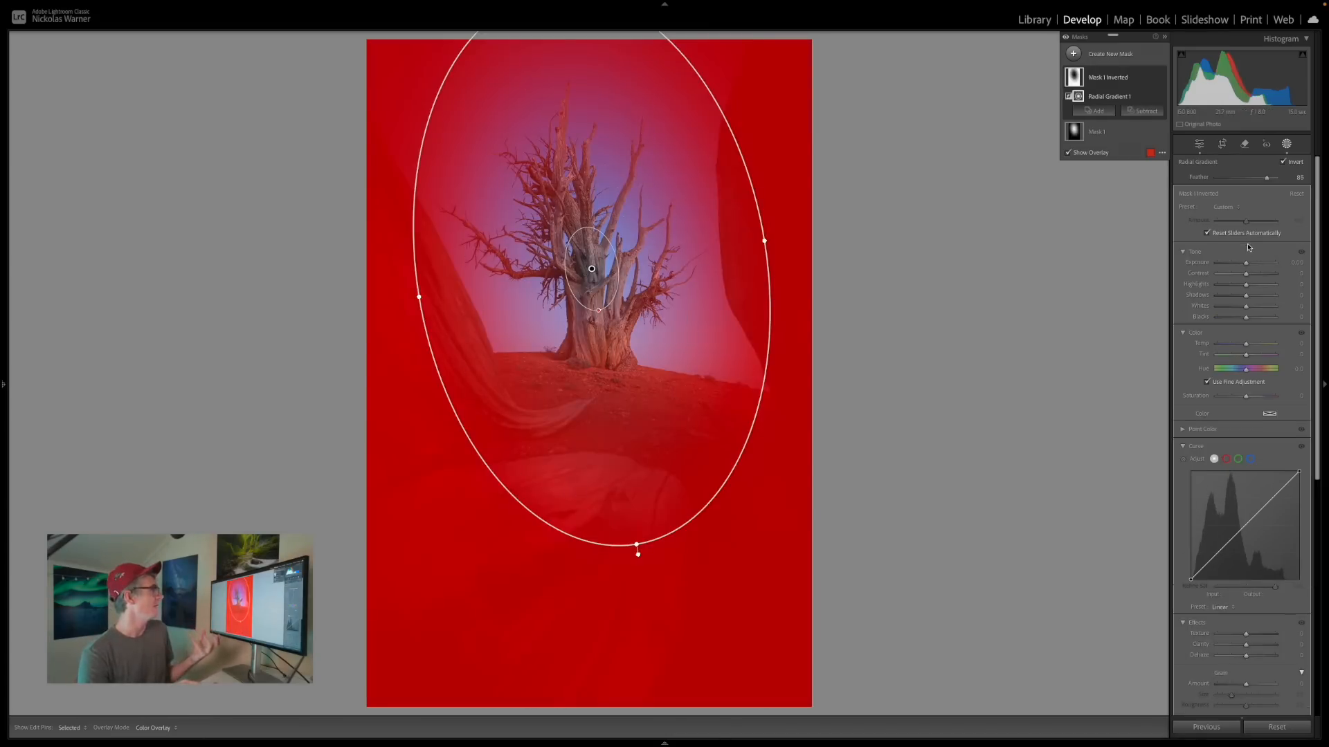
pyautogui.moveTo(1246, 265); pyautogui.dragTo(1240, 265)
pyautogui.press('Escape')
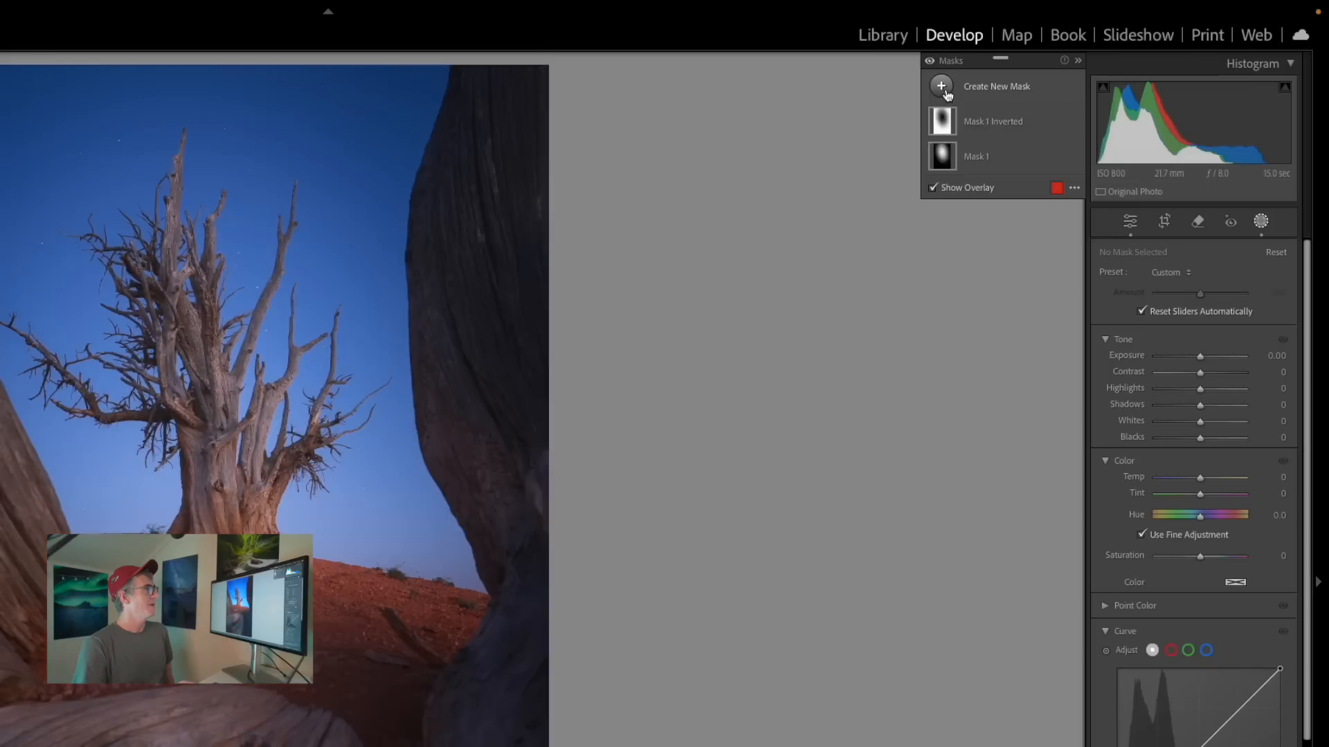
# Create a new brush mask with flow 22, whites 50 and exposure 0.63.
pyautogui.click(942, 88)
pyautogui.click(1009, 224)
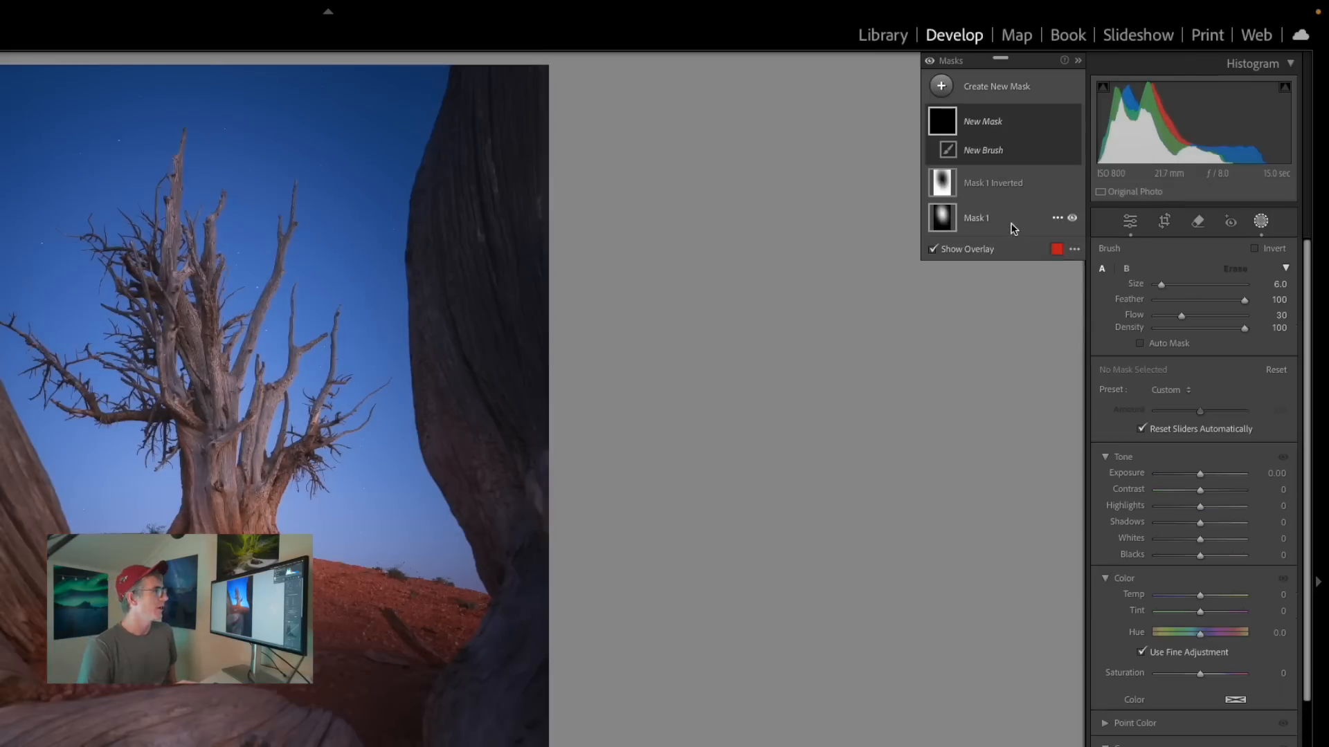
pyautogui.moveTo(1181, 316); pyautogui.dragTo(1174, 315)
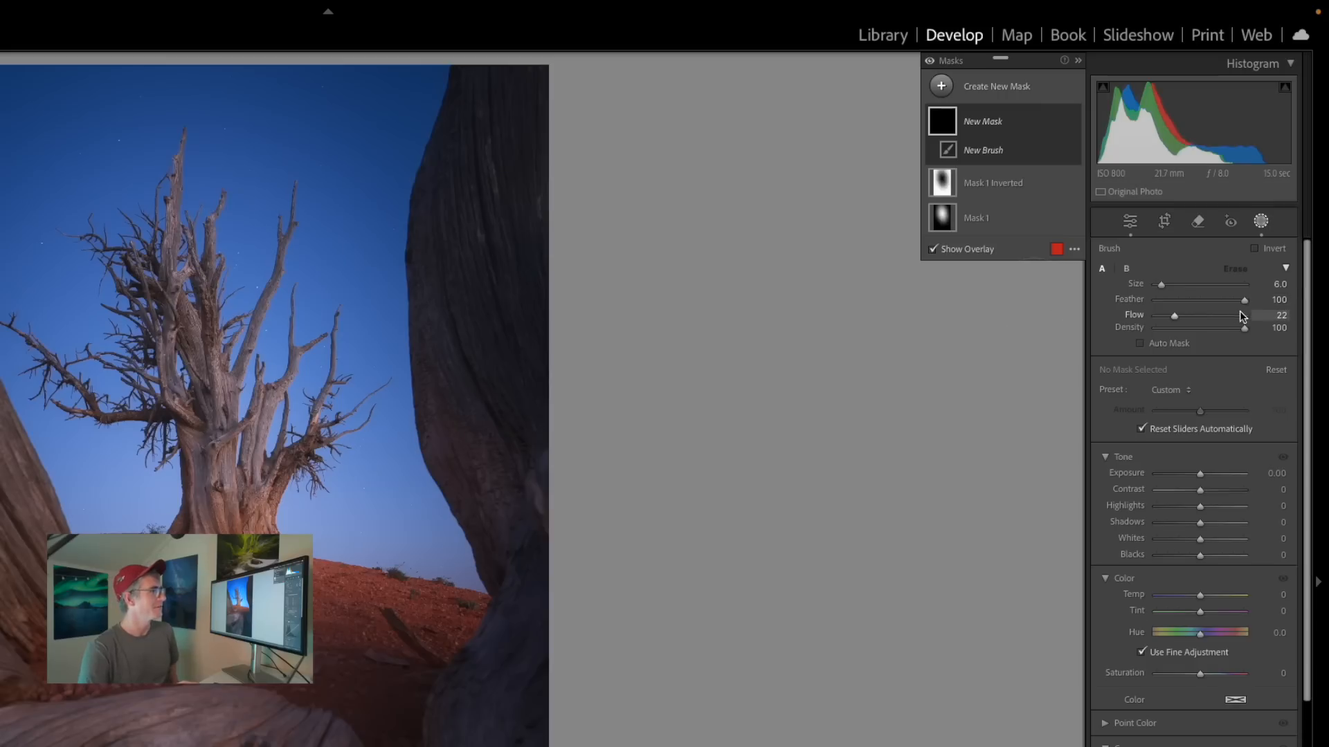
pyautogui.moveTo(1200, 539); pyautogui.dragTo(1224, 540)
pyautogui.moveTo(1200, 474); pyautogui.dragTo(1207, 474)
# Resize the brush and paint the brightening along the sky-side edge of the large foreground trunk beside the tree.
pyautogui.scroll(4, 73, 454)
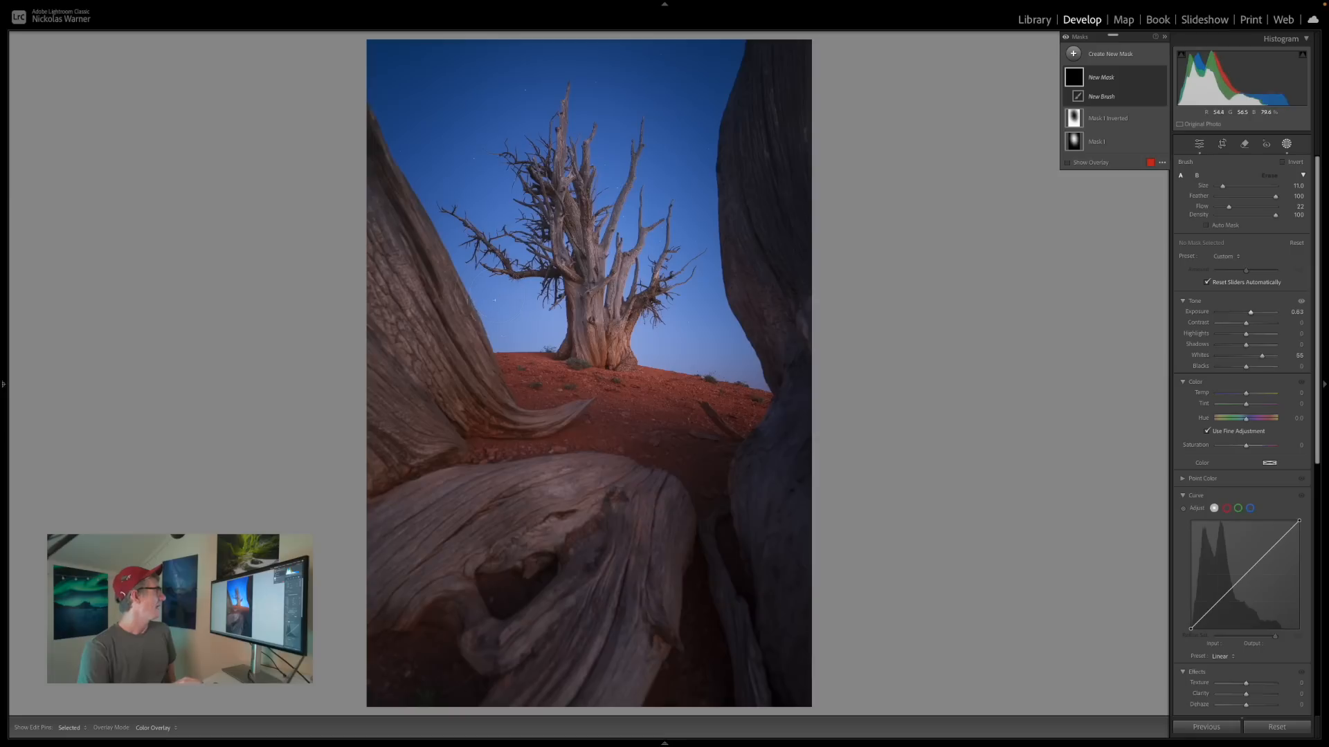
pyautogui.scroll(-3, 523, 400)
pyautogui.moveTo(516, 404); pyautogui.dragTo(458, 308)
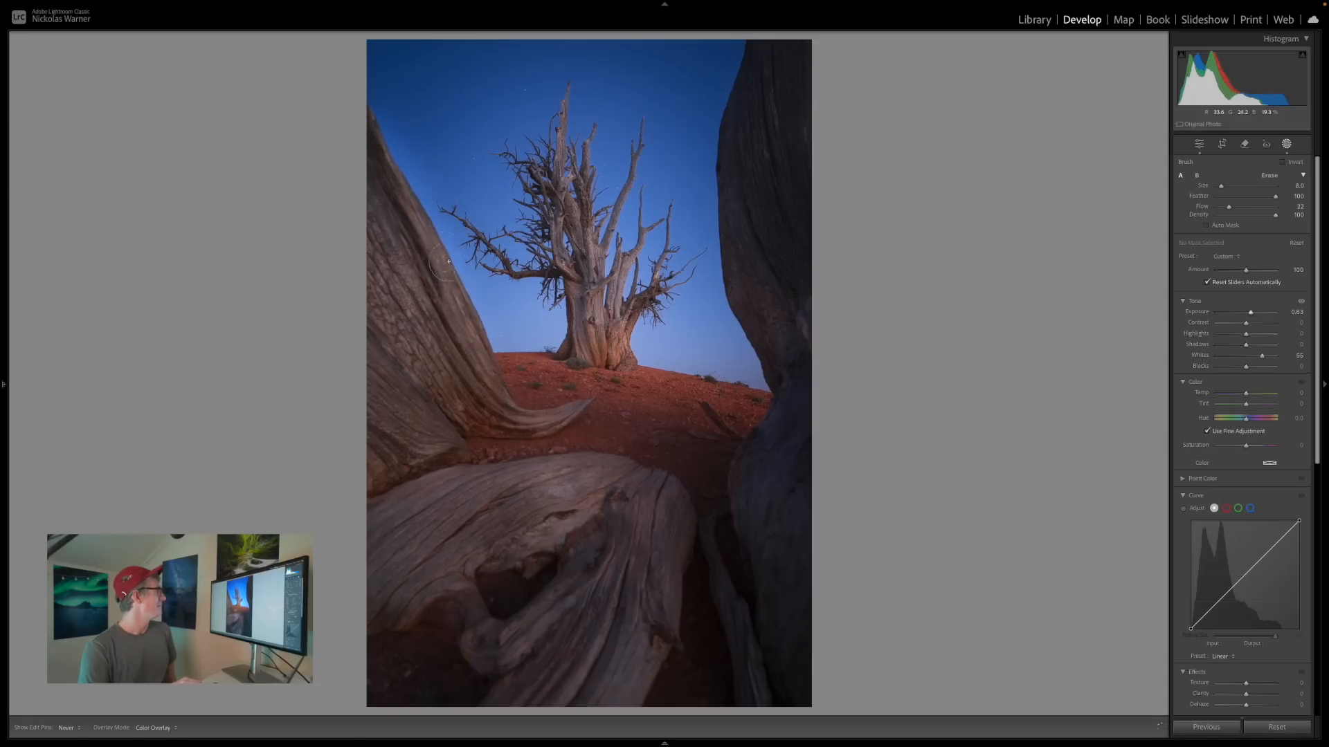
pyautogui.moveTo(445, 265); pyautogui.dragTo(450, 271)
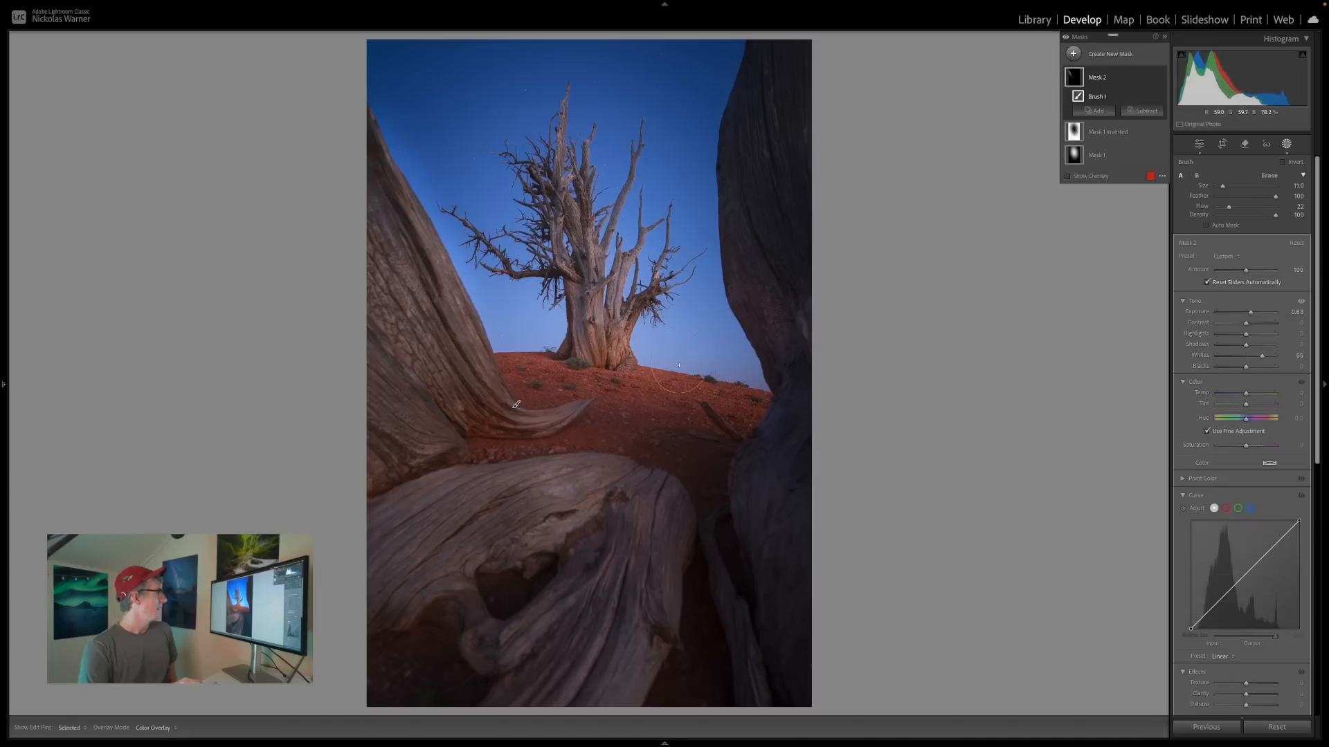
# Paint the brightening along the red ridge beside the tree, then over the sunward side of its trunk and upper branches.
pyautogui.moveTo(705, 368); pyautogui.dragTo(737, 392)
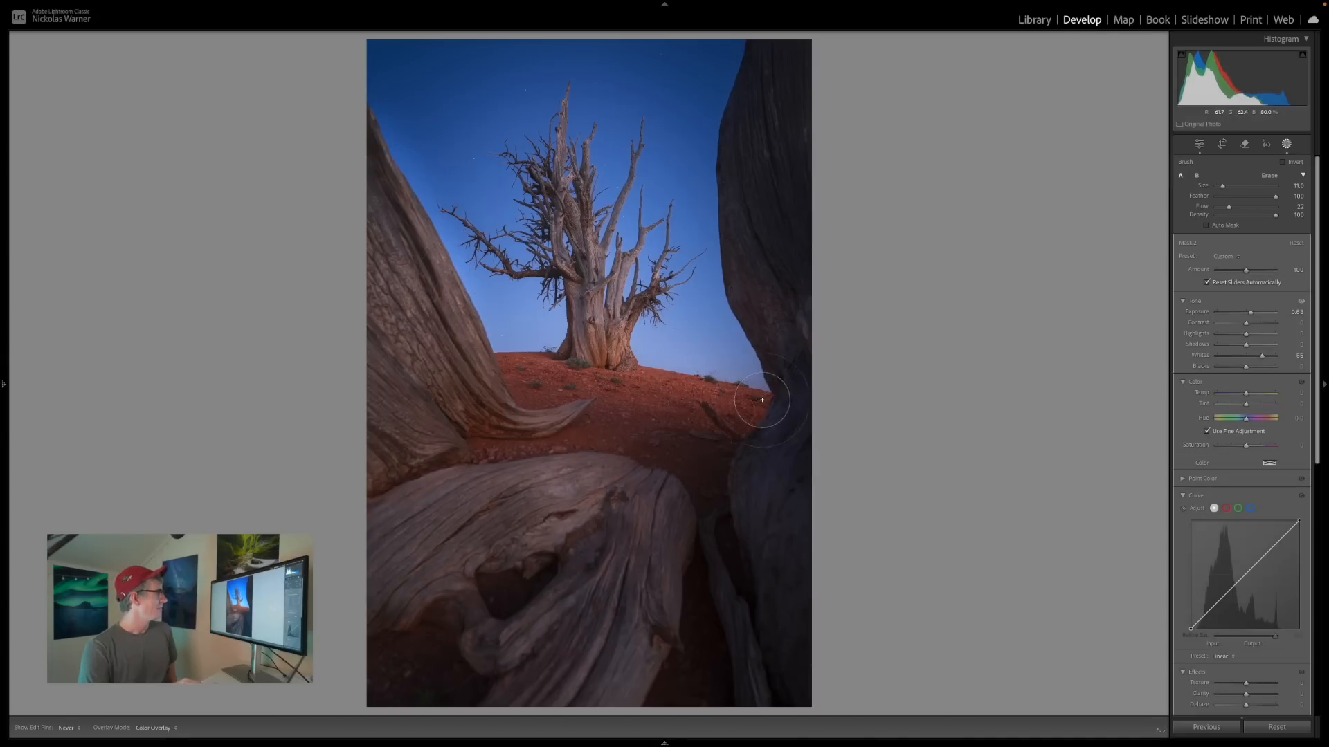
pyautogui.moveTo(652, 359)
pyautogui.mouseDown()
pyautogui.moveTo(763, 402)
pyautogui.moveTo(726, 421)
pyautogui.moveTo(627, 393)
pyautogui.moveTo(772, 442)
pyautogui.moveTo(766, 411)
pyautogui.mouseUp()
pyautogui.moveTo(627, 346)
pyautogui.mouseDown()
pyautogui.moveTo(679, 213)
pyautogui.moveTo(658, 313)
pyautogui.moveTo(702, 266)
pyautogui.moveTo(632, 255)
pyautogui.moveTo(636, 312)
pyautogui.mouseUp()
pyautogui.scroll(6, 623, 263)
pyautogui.moveTo(618, 260); pyautogui.dragTo(618, 258)
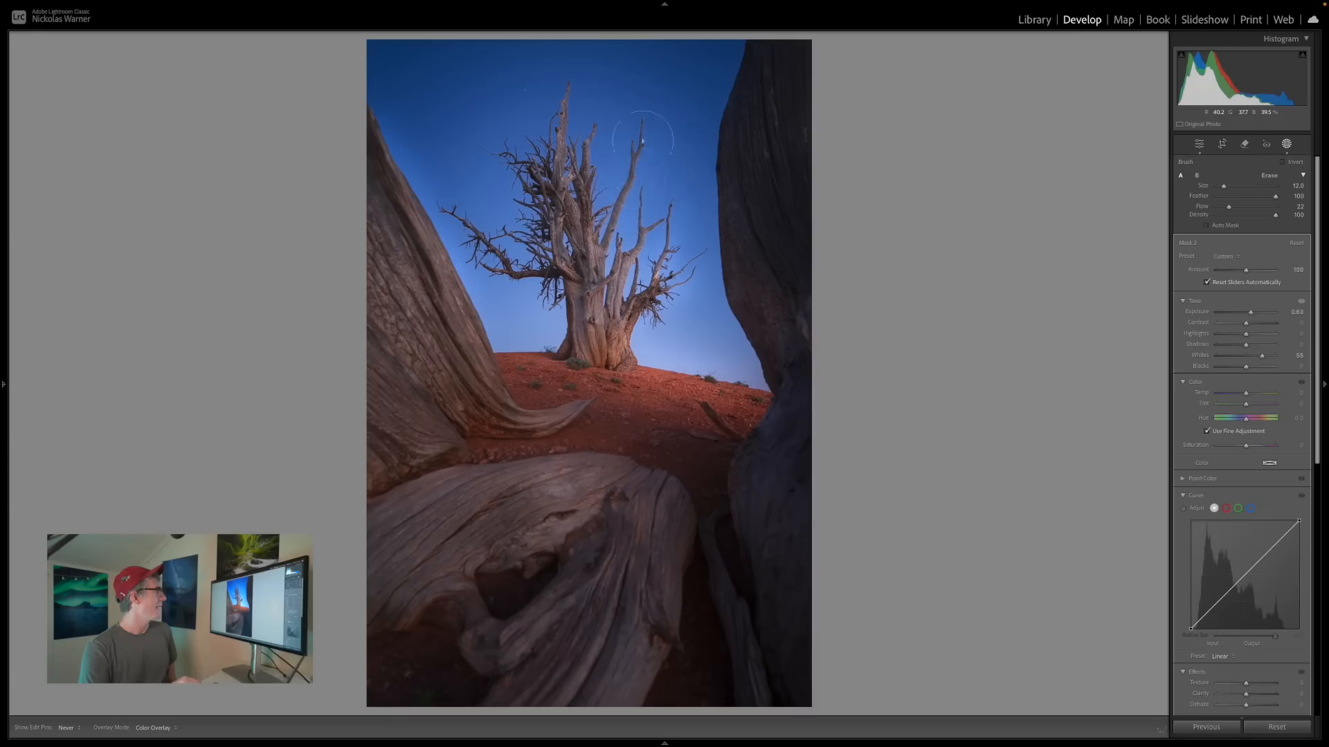
pyautogui.moveTo(583, 167); pyautogui.dragTo(558, 60)
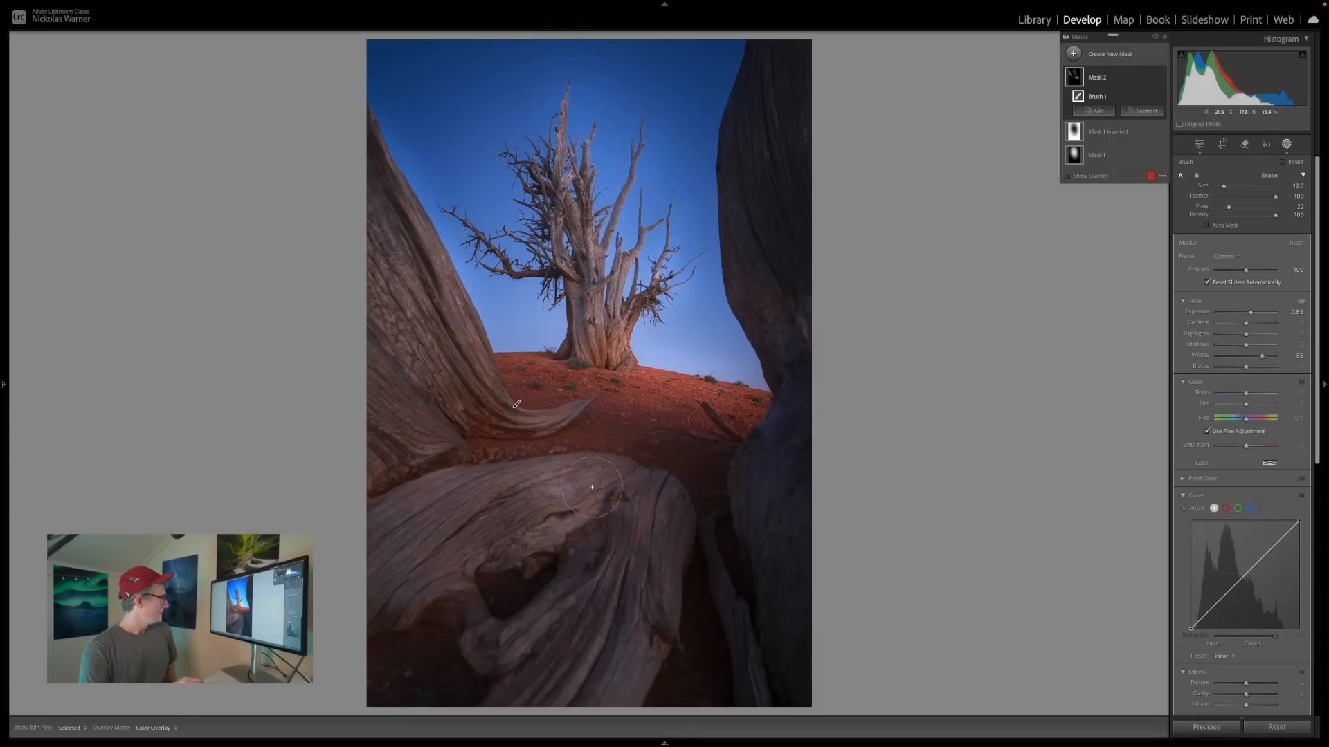
# Paint the brightening over the large foreground root and, with a smaller brush, the light-catching ridges and curved base of the adjacent trunk.
pyautogui.moveTo(450, 533)
pyautogui.mouseDown()
pyautogui.moveTo(559, 485)
pyautogui.moveTo(596, 490)
pyautogui.moveTo(641, 555)
pyautogui.moveTo(647, 594)
pyautogui.mouseUp()
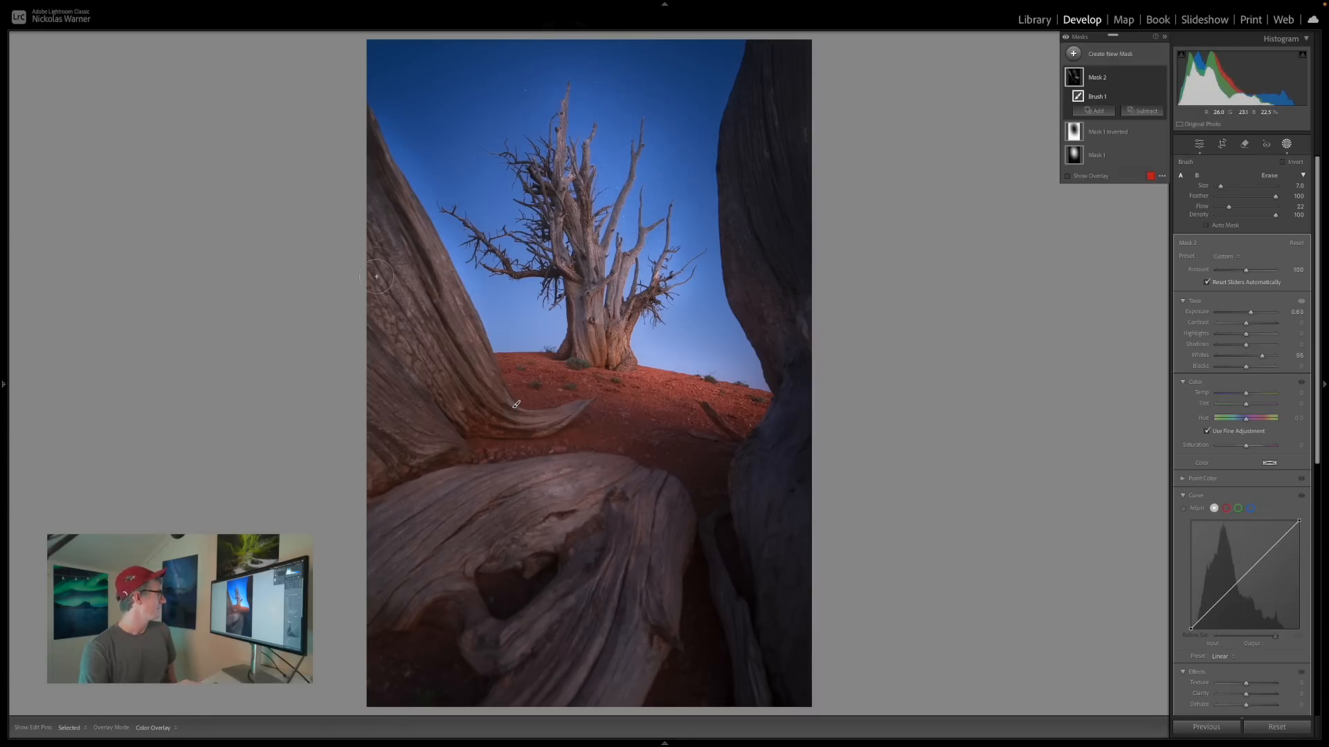
pyautogui.scroll(5, 372, 267)
pyautogui.moveTo(372, 268)
pyautogui.mouseDown()
pyautogui.moveTo(447, 390)
pyautogui.moveTo(367, 245)
pyautogui.moveTo(432, 328)
pyautogui.mouseUp()
pyautogui.moveTo(403, 192); pyautogui.dragTo(470, 317)
pyautogui.moveTo(528, 422); pyautogui.dragTo(596, 396)
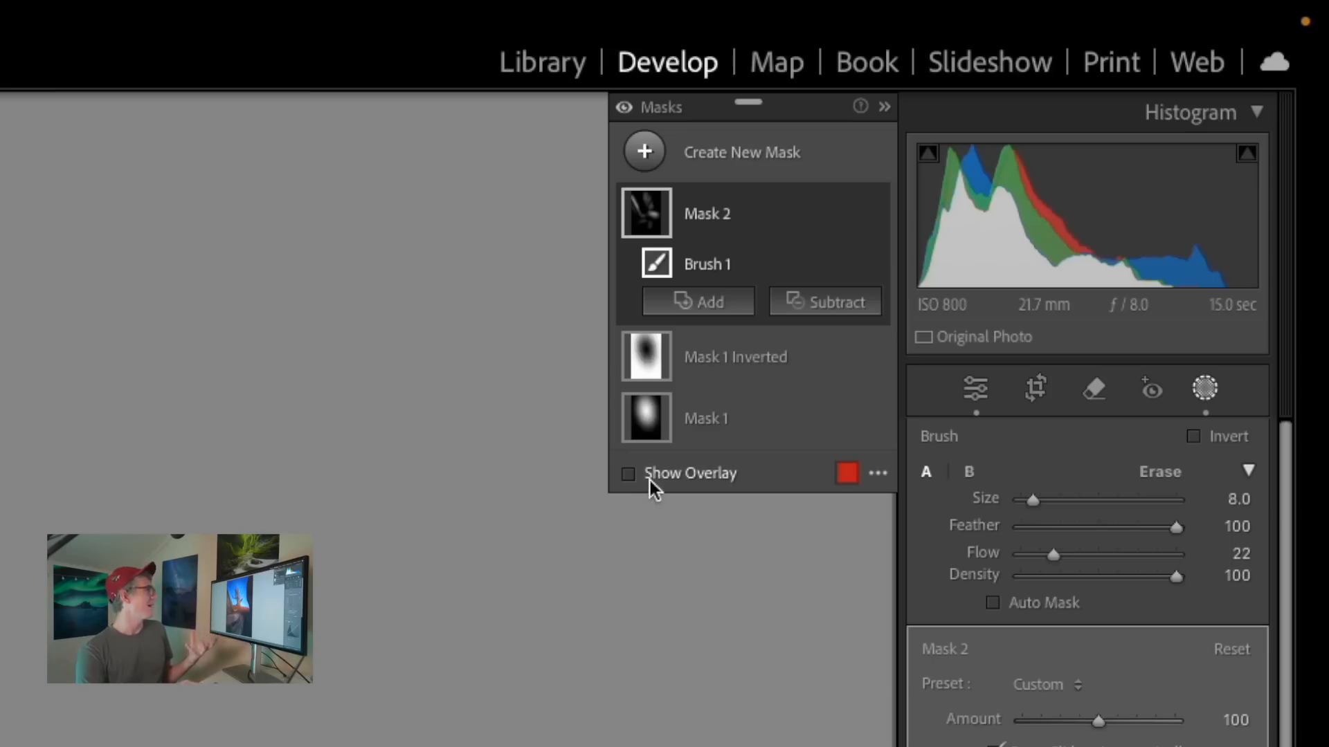
# Check the overlay, subtract the sky from the brightening brush mask, and compare the photo with the mask off and on.
pyautogui.click(1069, 175)
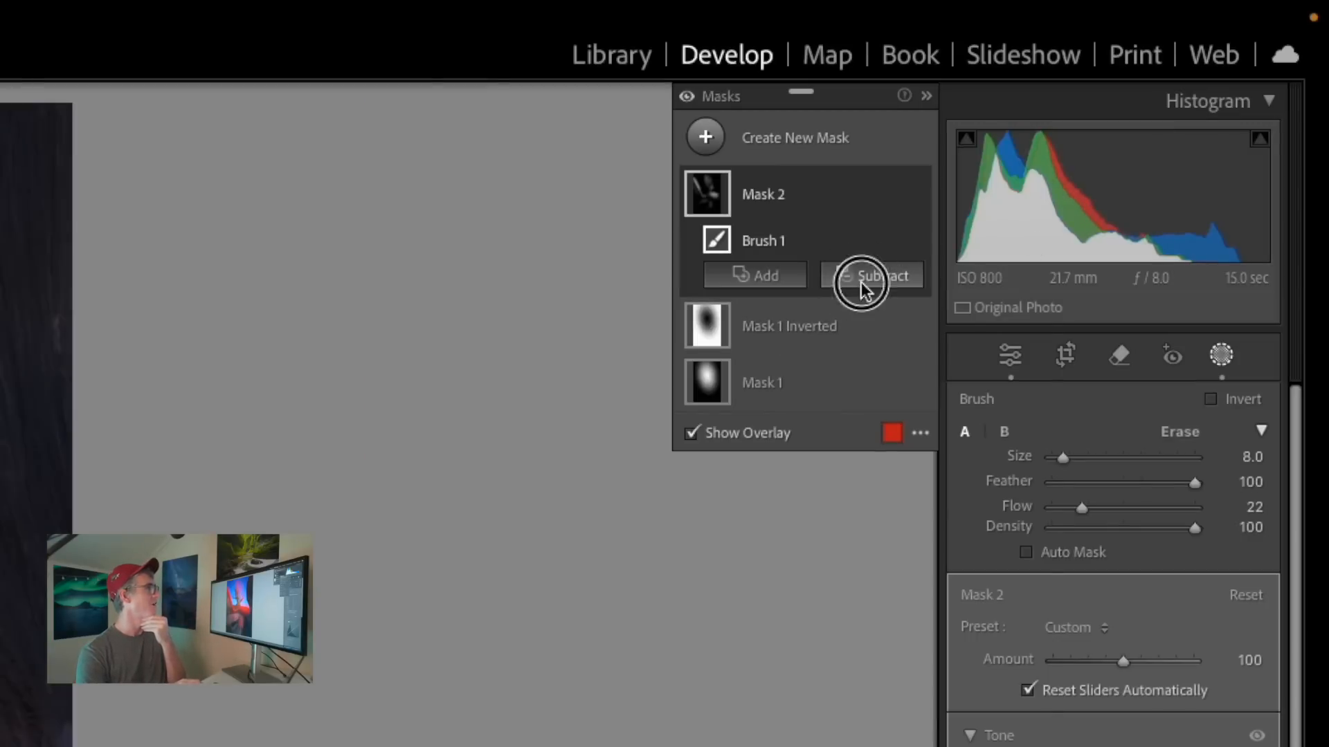
pyautogui.click(861, 281)
pyautogui.click(878, 354)
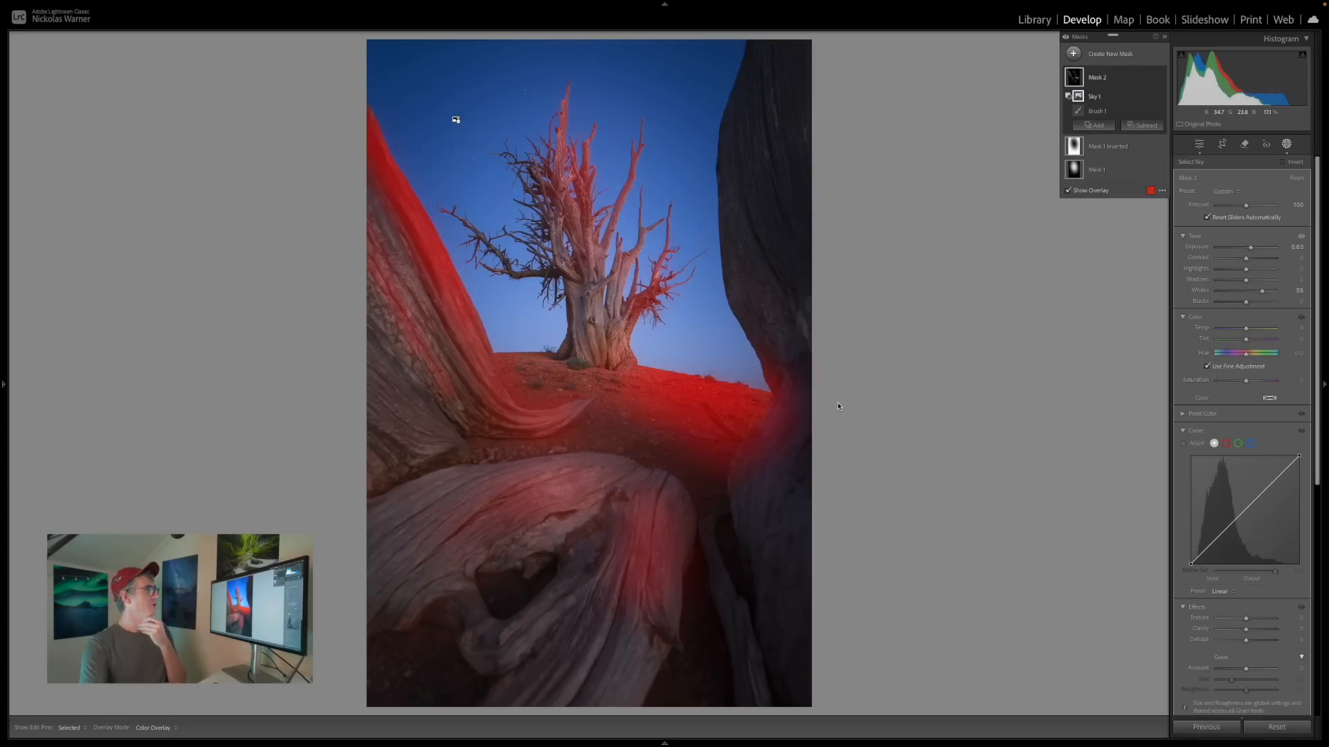
pyautogui.press('o')
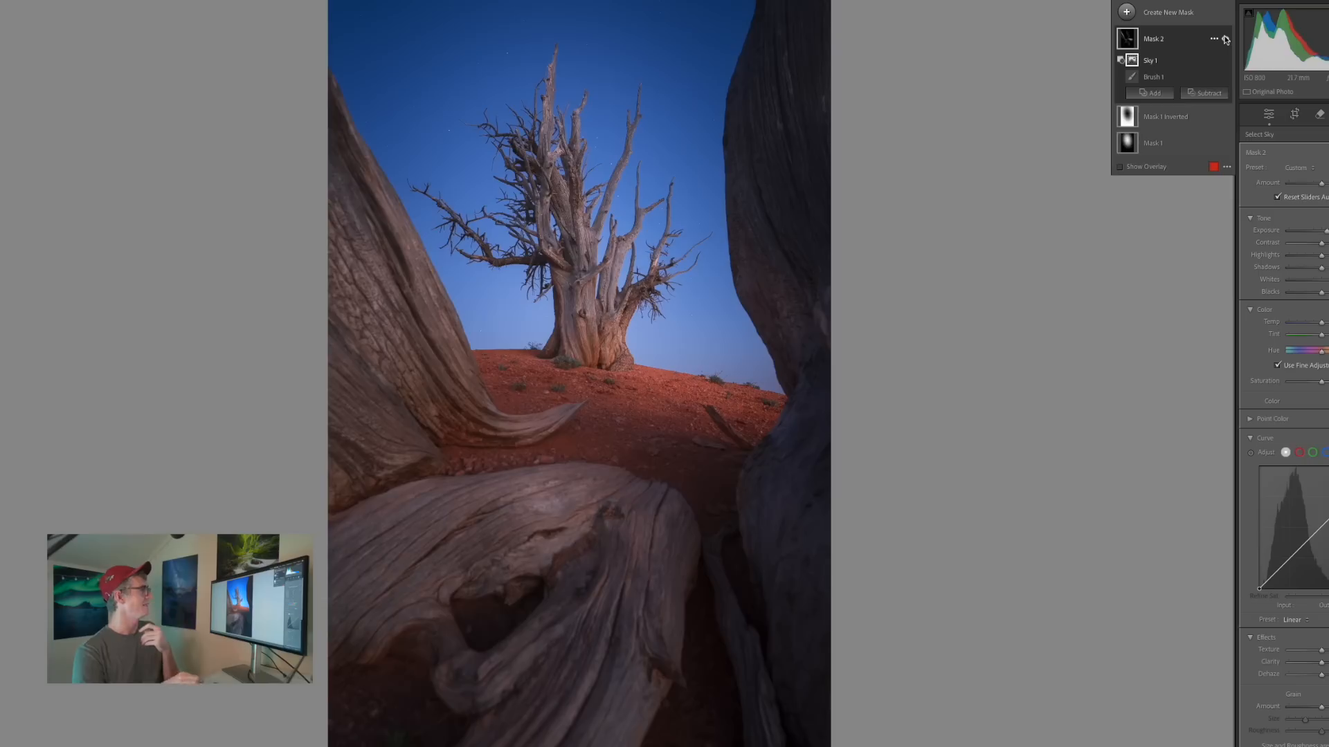
pyautogui.click(1160, 78)
pyautogui.click(1160, 78)
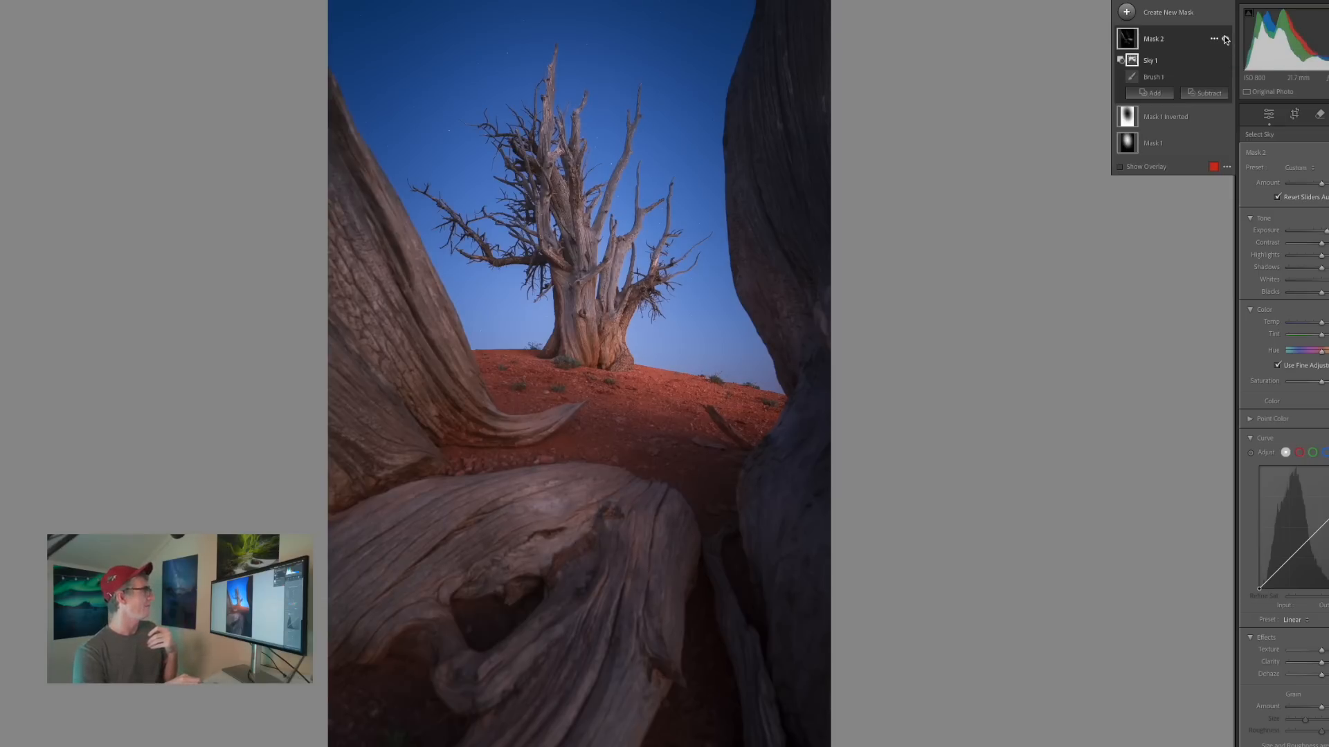
pyautogui.click(1225, 39)
pyautogui.click(1225, 39)
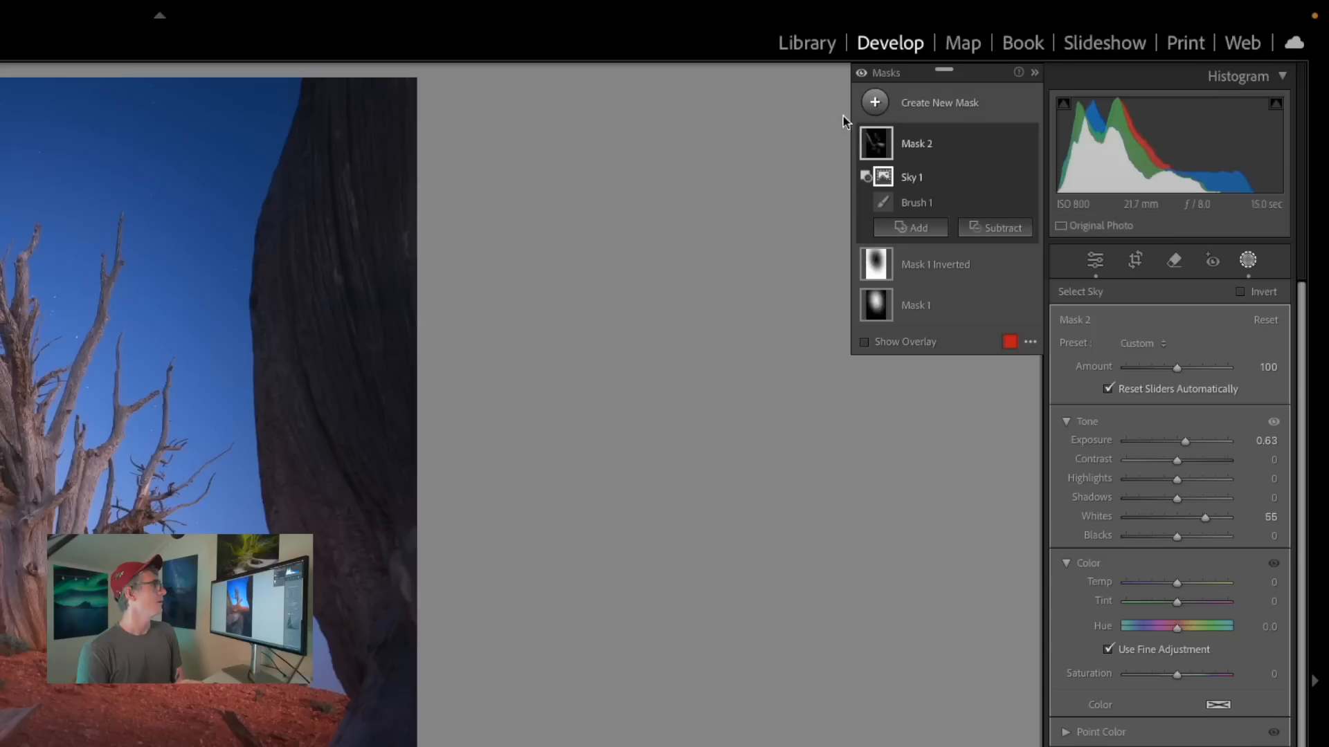
# Create a new brush mask with its exposure set to −0.68.
pyautogui.click(874, 102)
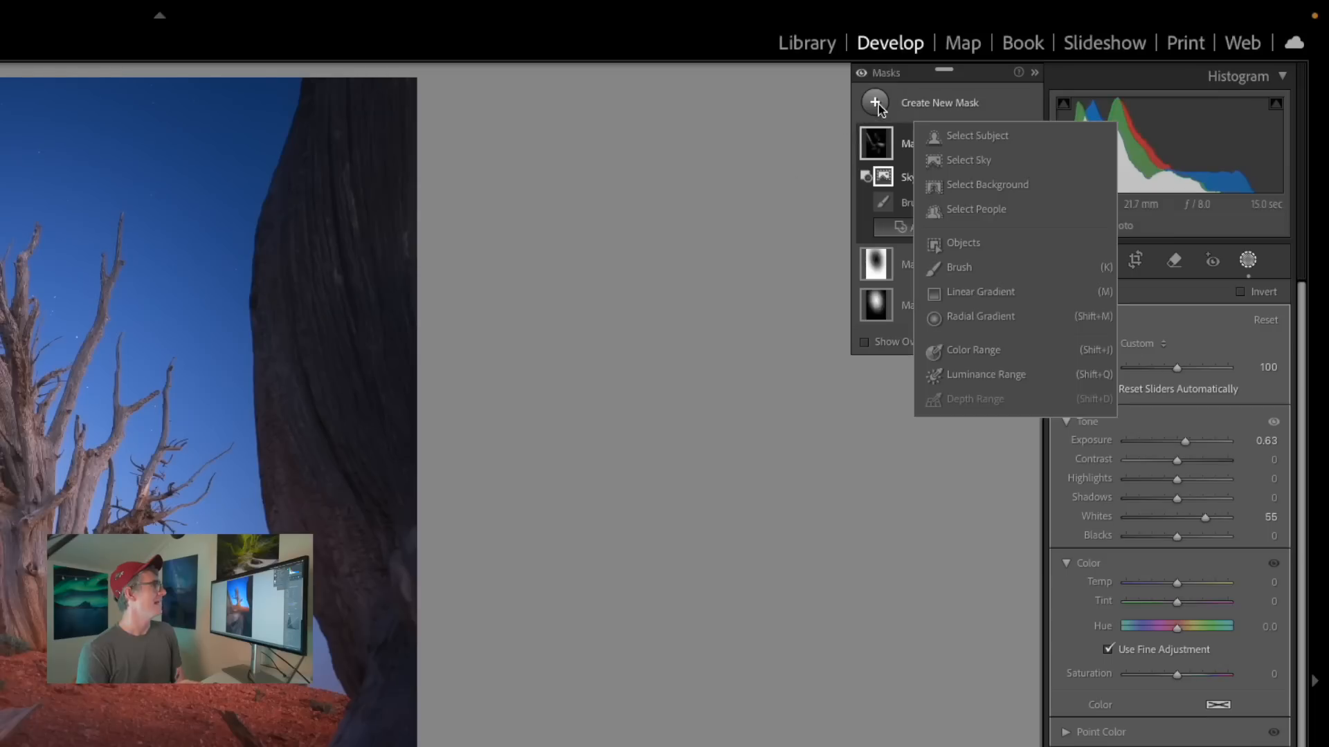
pyautogui.click(945, 262)
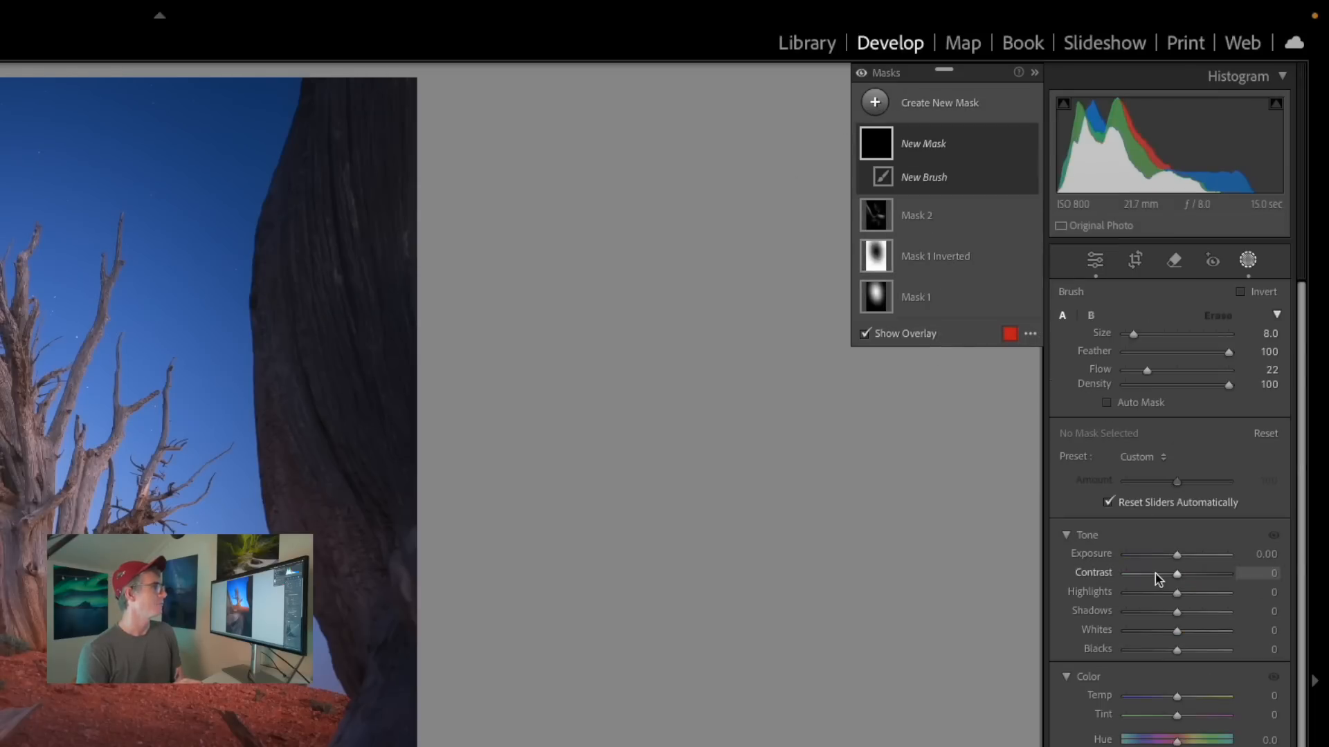
pyautogui.moveTo(1177, 559); pyautogui.dragTo(1166, 554)
# Resize the brush and paint the darkening over the outer foreground trunk, the ground beneath it and the hollows of the large root.
pyautogui.scroll(1, 374, 373)
pyautogui.press('h')
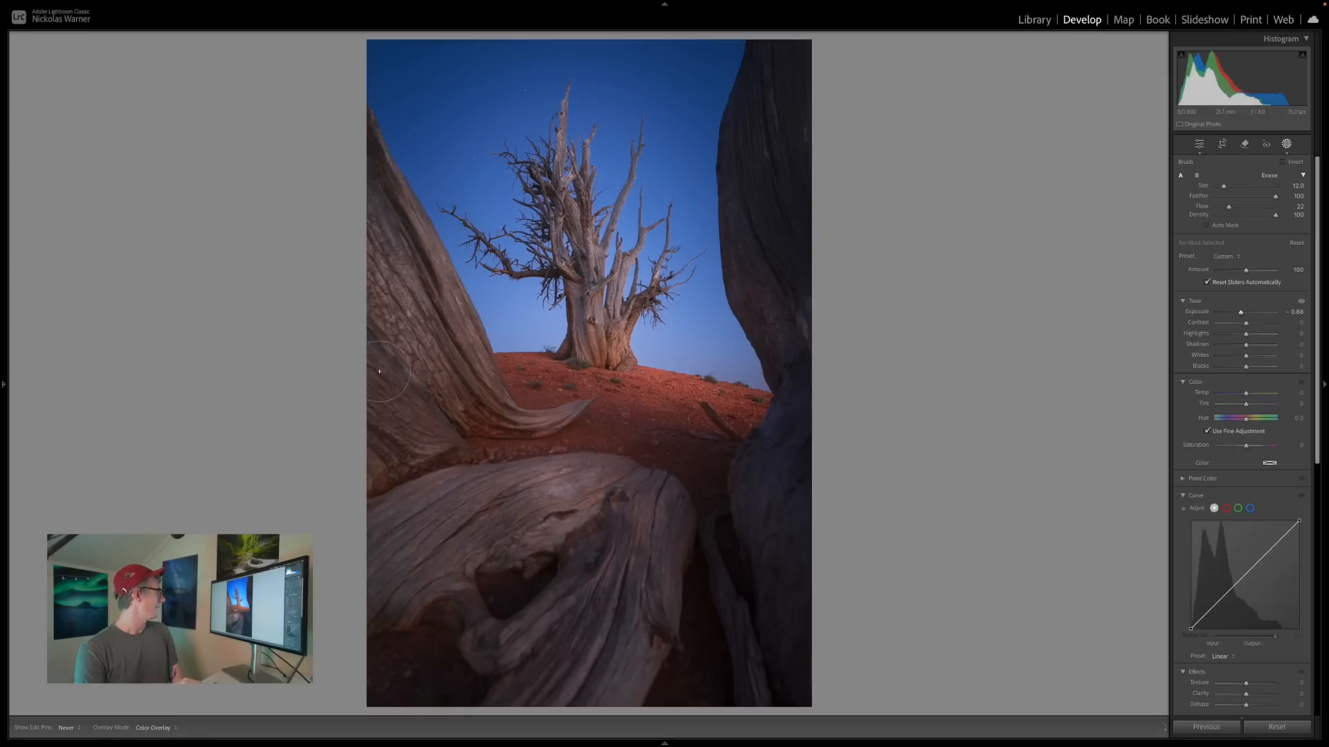
pyautogui.press('h')
pyautogui.press('h')
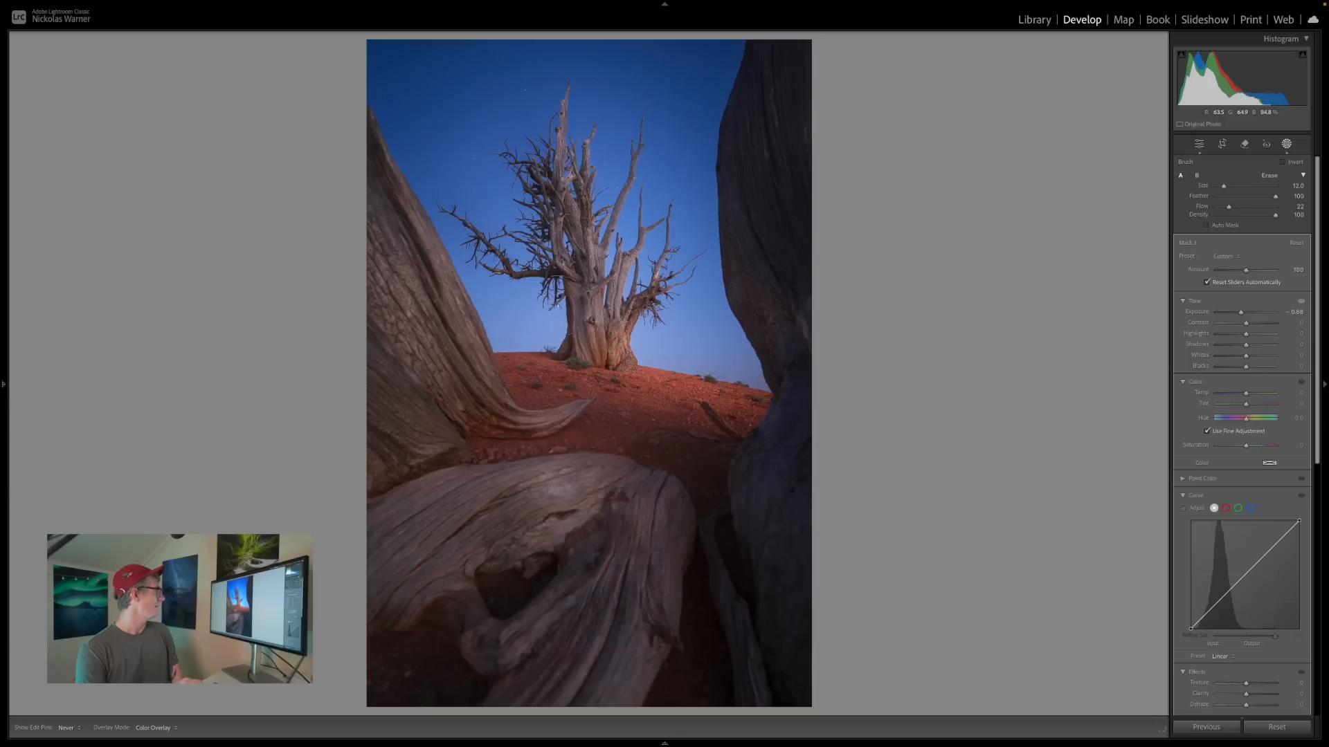
pyautogui.scroll(-1, 557, 379)
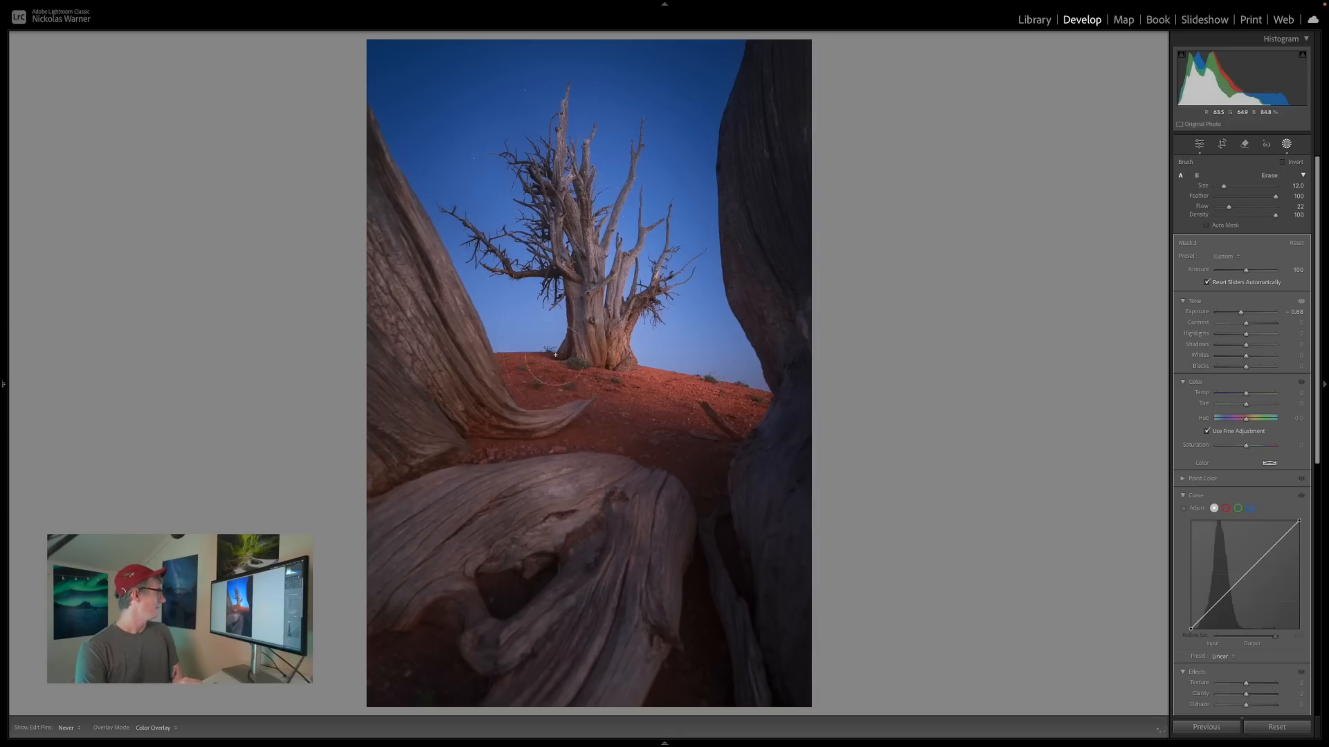
pyautogui.press('h')
pyautogui.press('h')
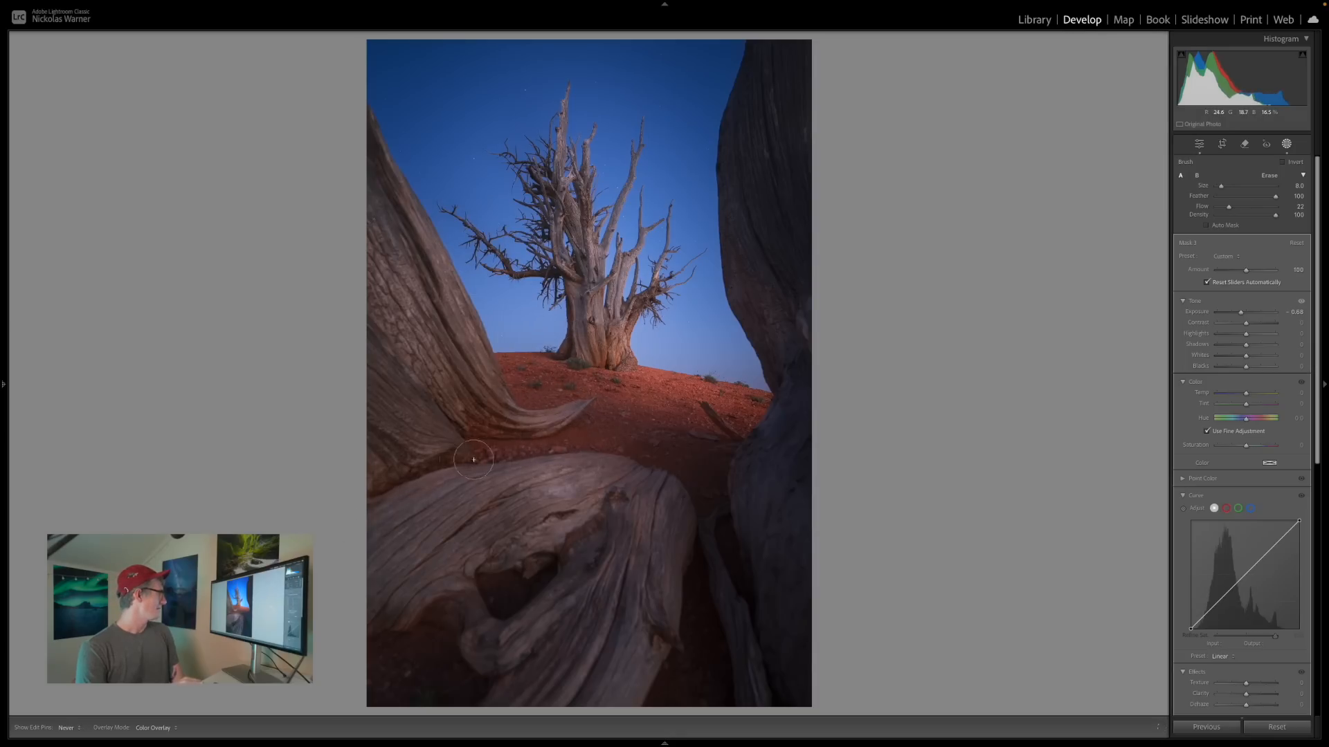
pyautogui.press('h')
pyautogui.press('h')
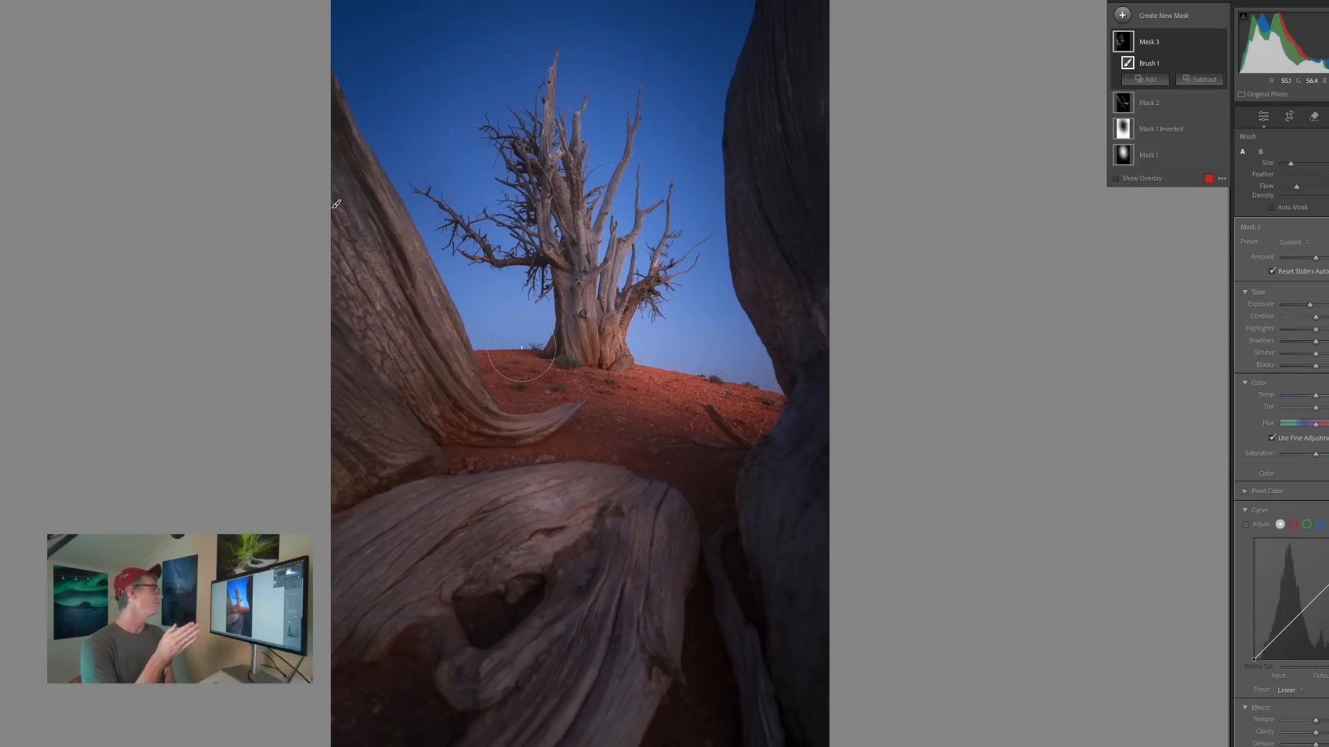
# Paint the darkening over the tree's shaded side and branches, and subtract the sky from this brush mask.
pyautogui.moveTo(521, 347); pyautogui.dragTo(527, 341)
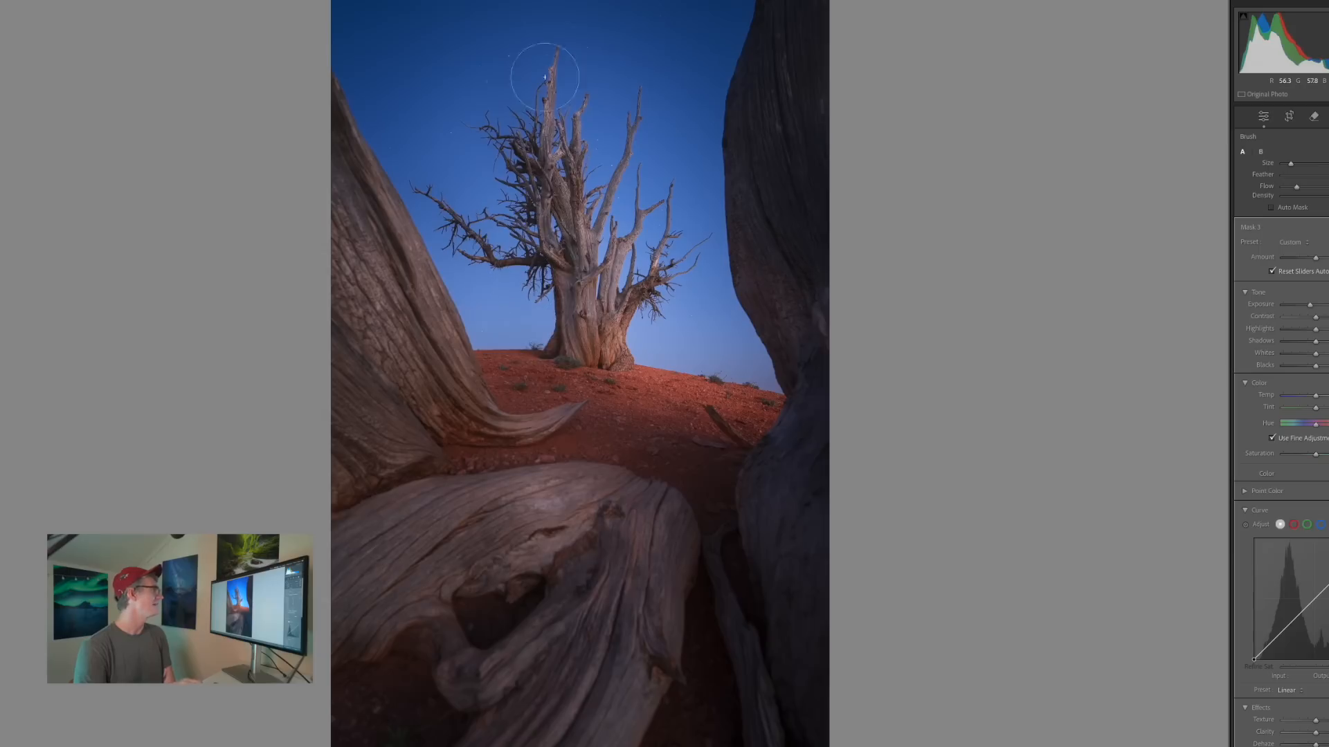
pyautogui.moveTo(545, 77); pyautogui.dragTo(537, 186)
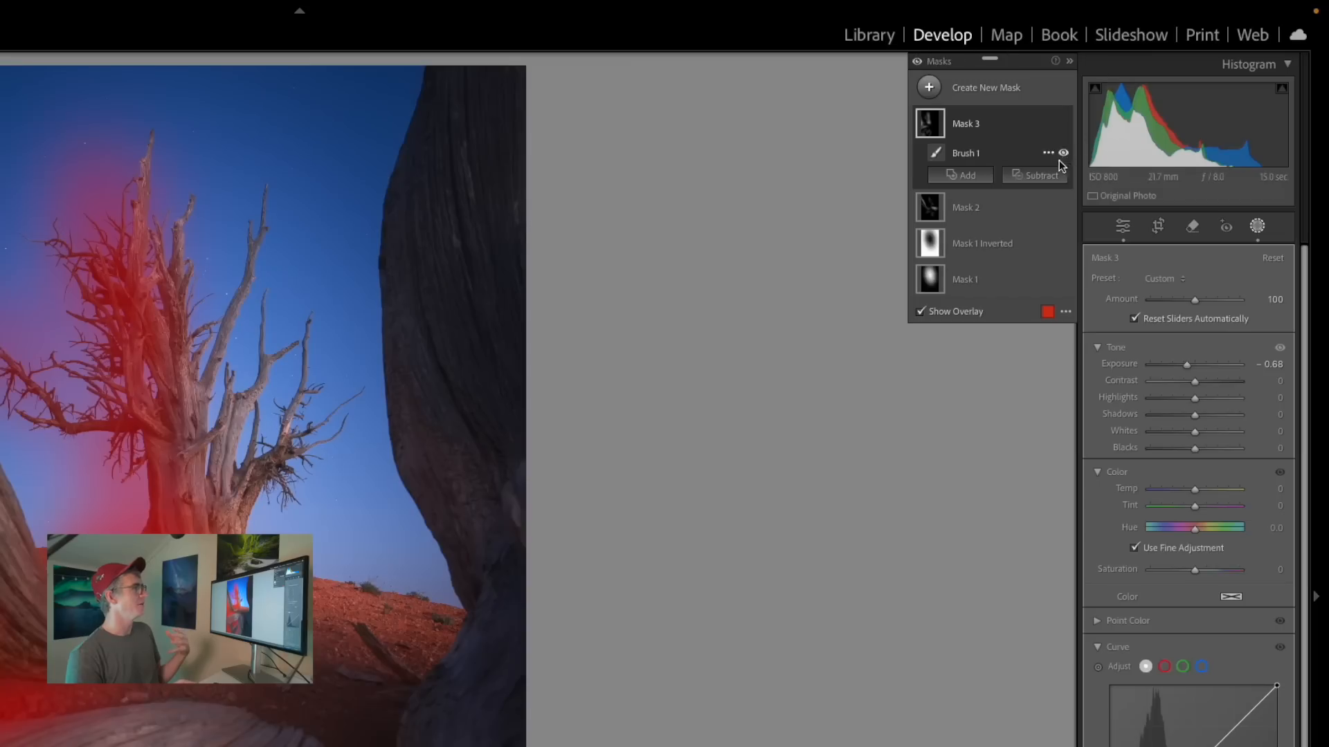
pyautogui.click(1143, 111)
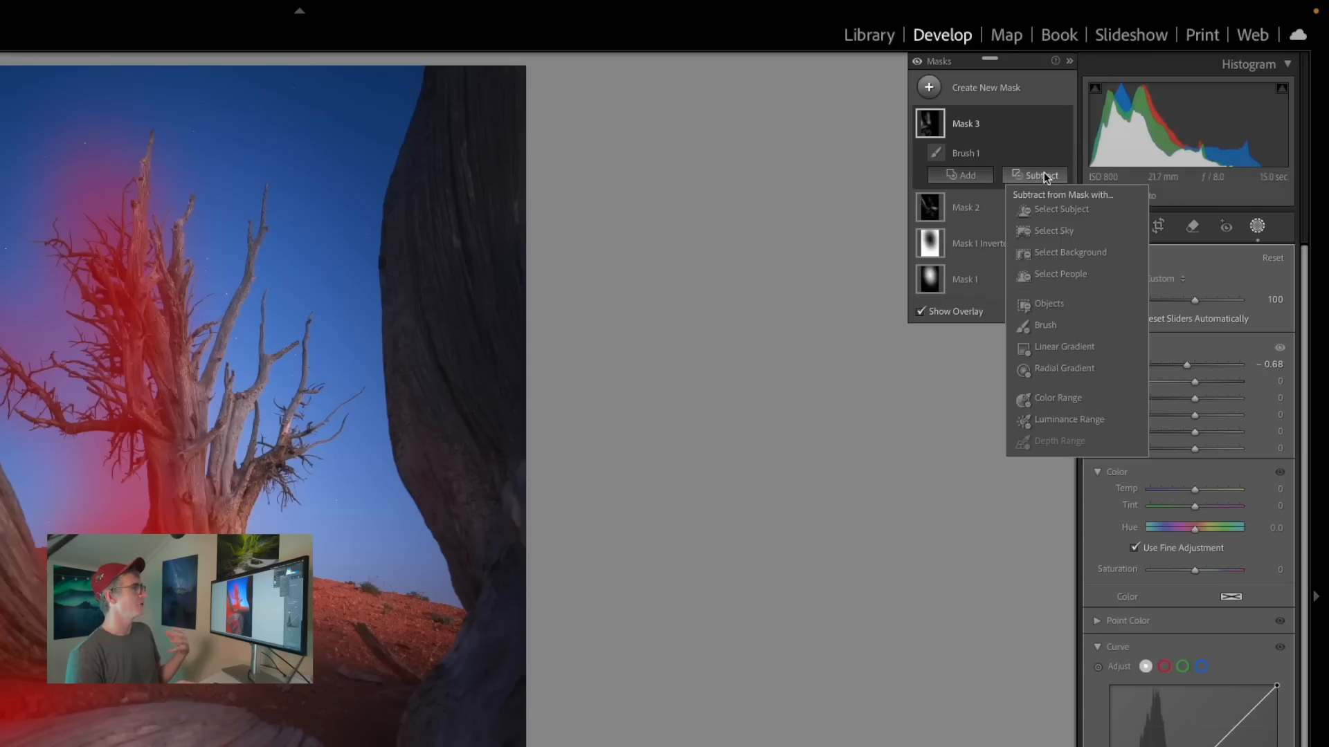
pyautogui.click(1048, 231)
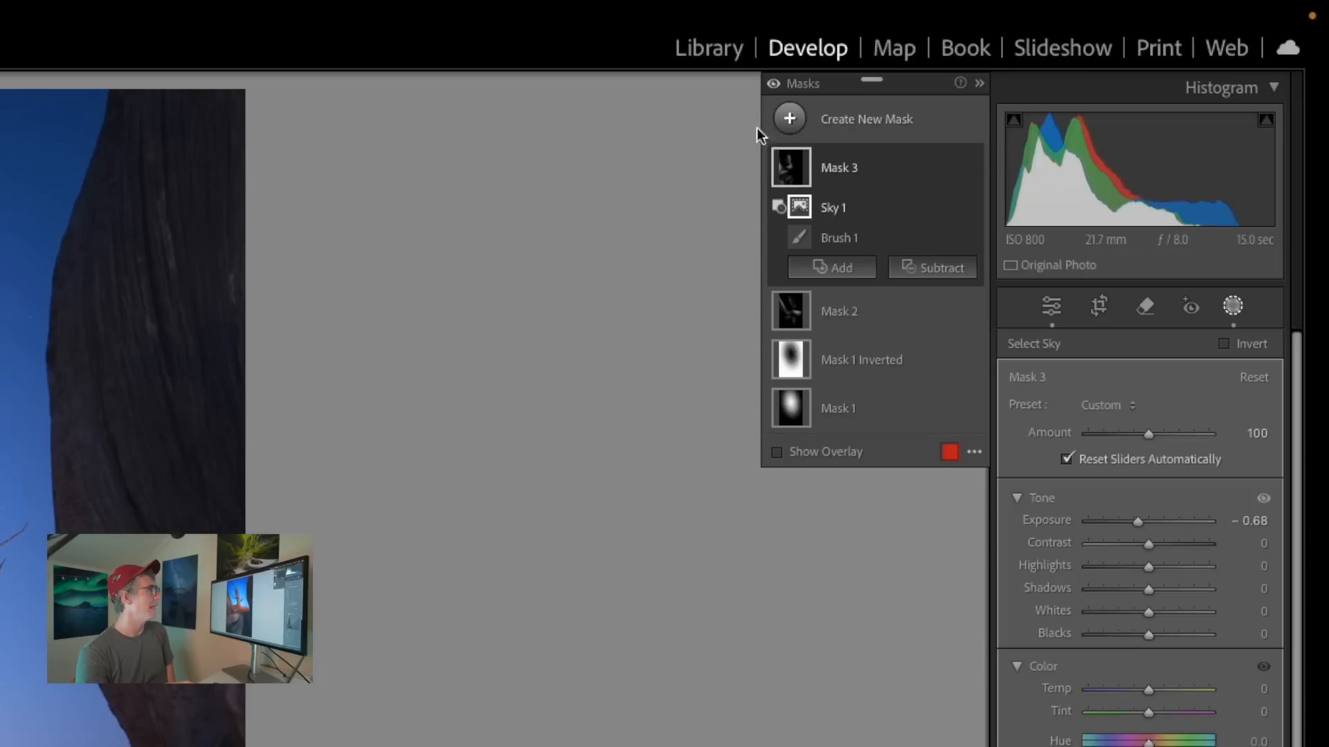
# Create a large radial gradient mask over the tree and sky, tilt it slightly, and move its centre beyond the dark trunk's outer edge.
pyautogui.click(1071, 56)
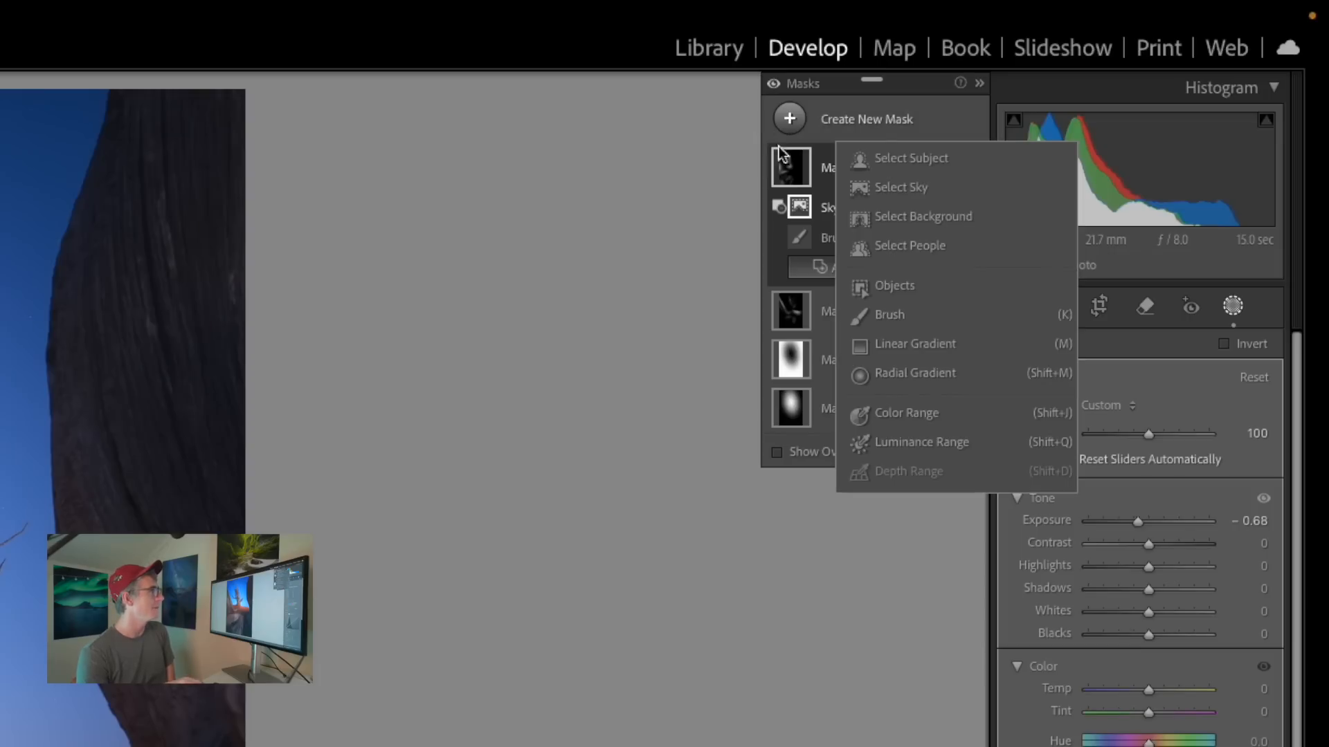
pyautogui.click(912, 383)
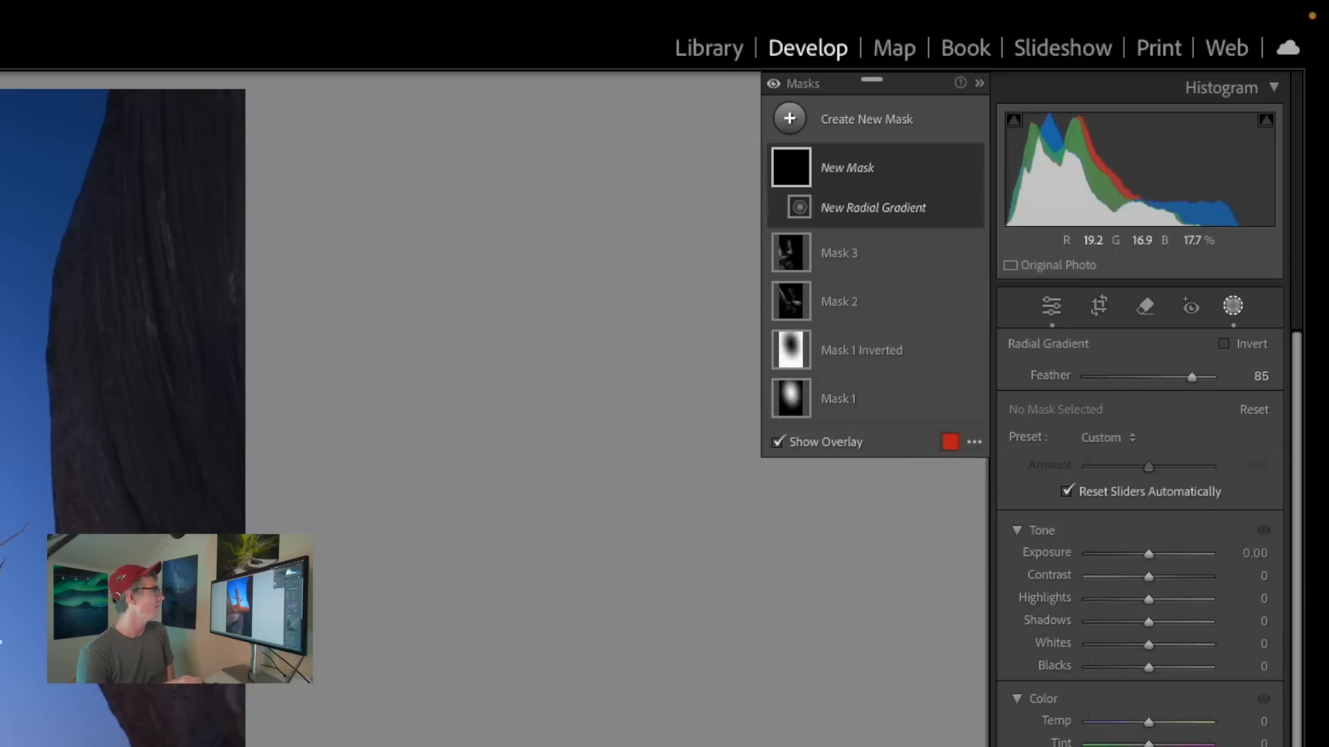
pyautogui.moveTo(696, 285); pyautogui.dragTo(1236, 528)
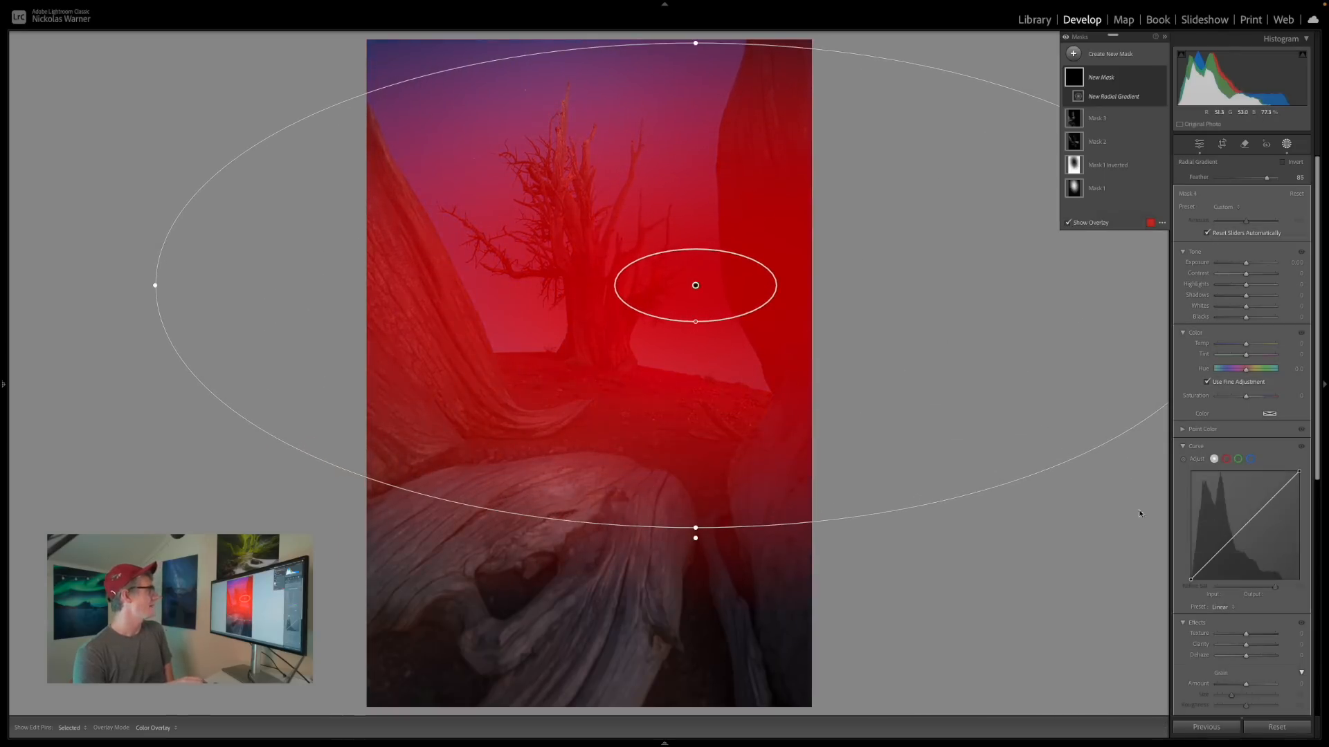
pyautogui.moveTo(697, 537); pyautogui.dragTo(649, 542)
pyautogui.moveTo(659, 385); pyautogui.dragTo(854, 429)
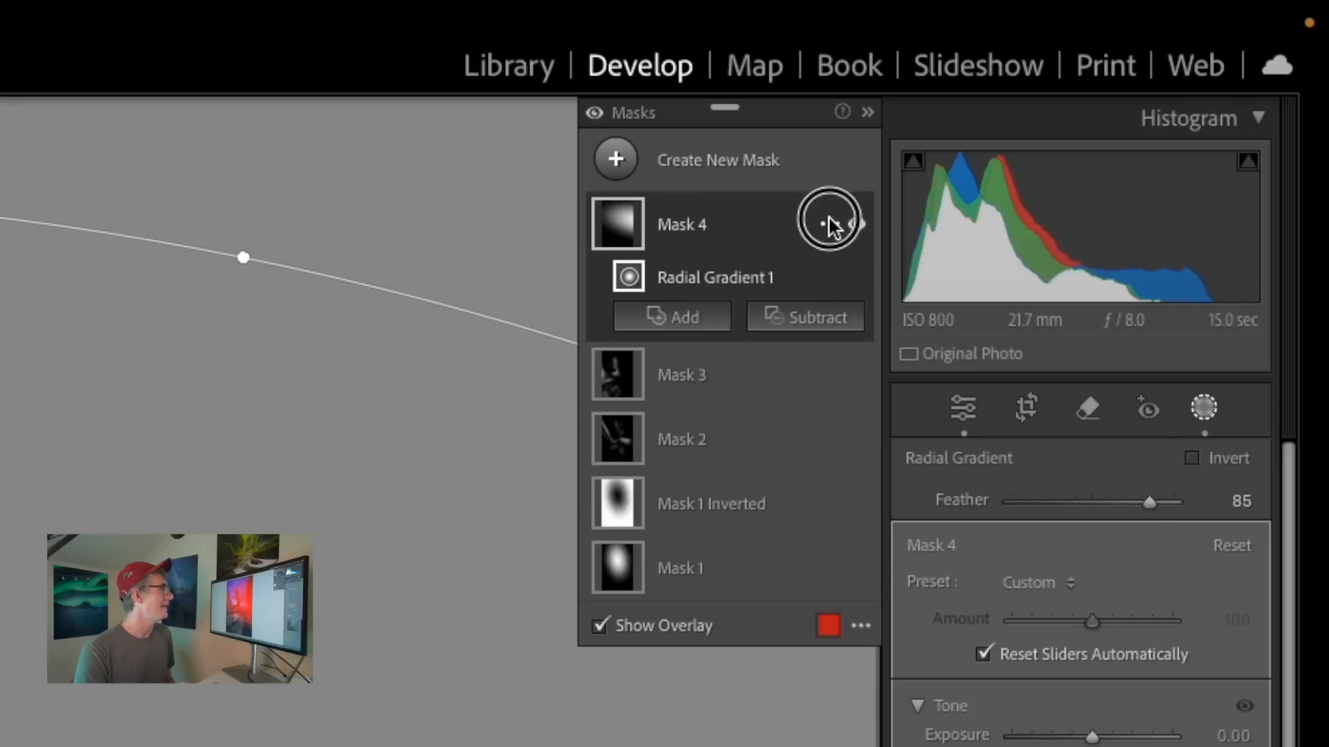
# Intersect the radial gradient mask with the sky and shift the gradient slightly closer to the tree.
pyautogui.click(829, 221)
pyautogui.moveTo(886, 346)
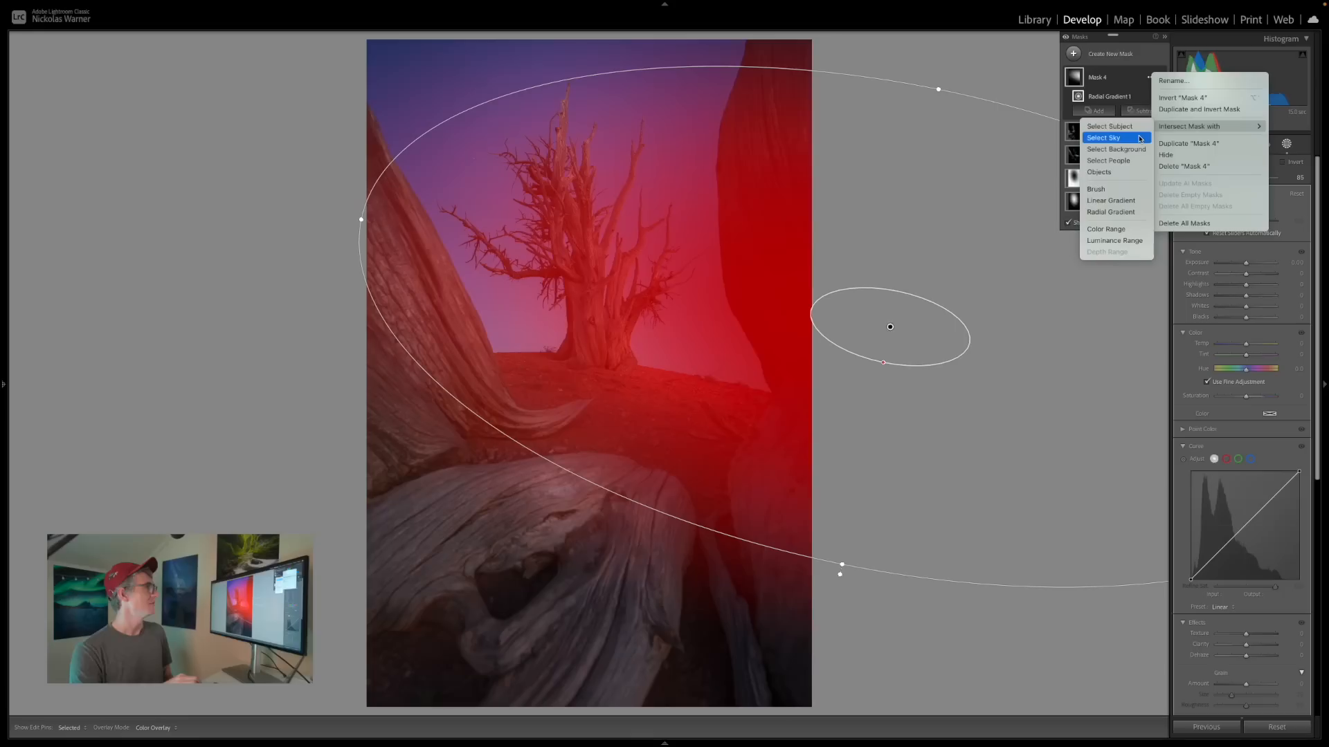
pyautogui.click(1140, 139)
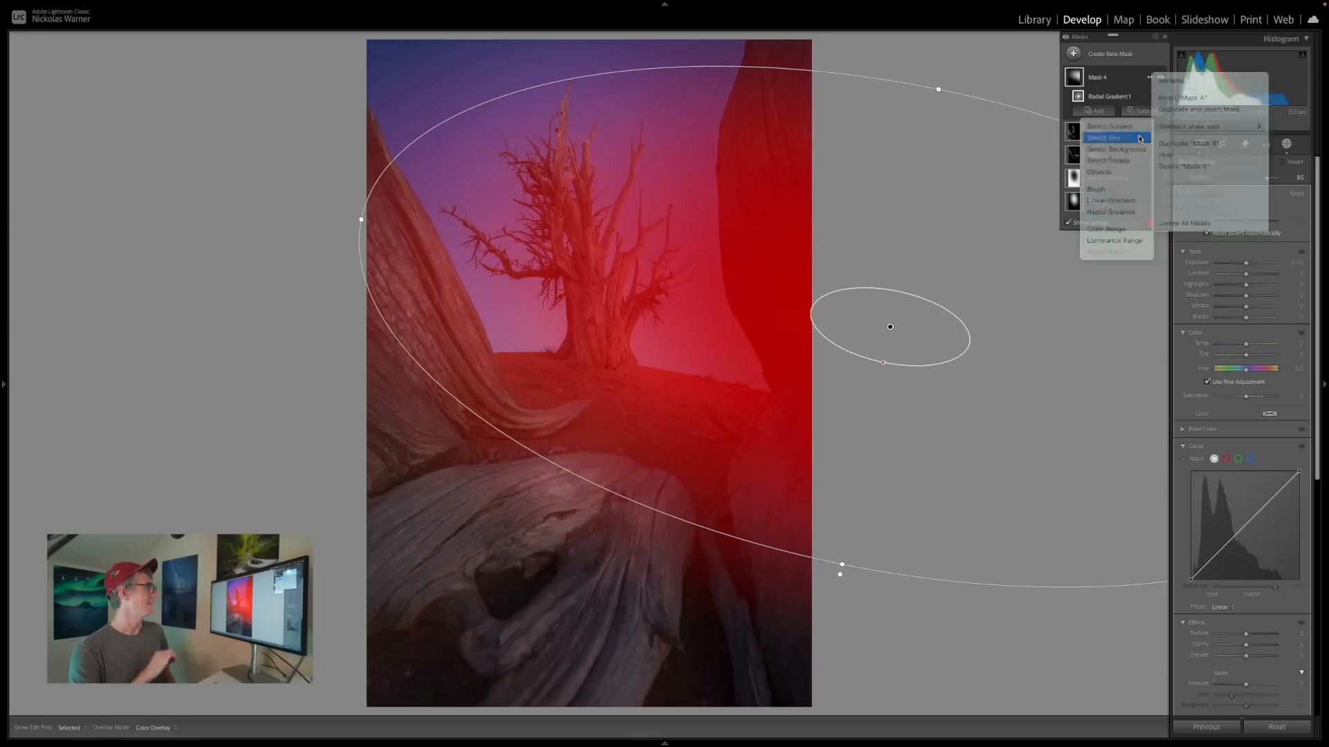
pyautogui.click(1126, 113)
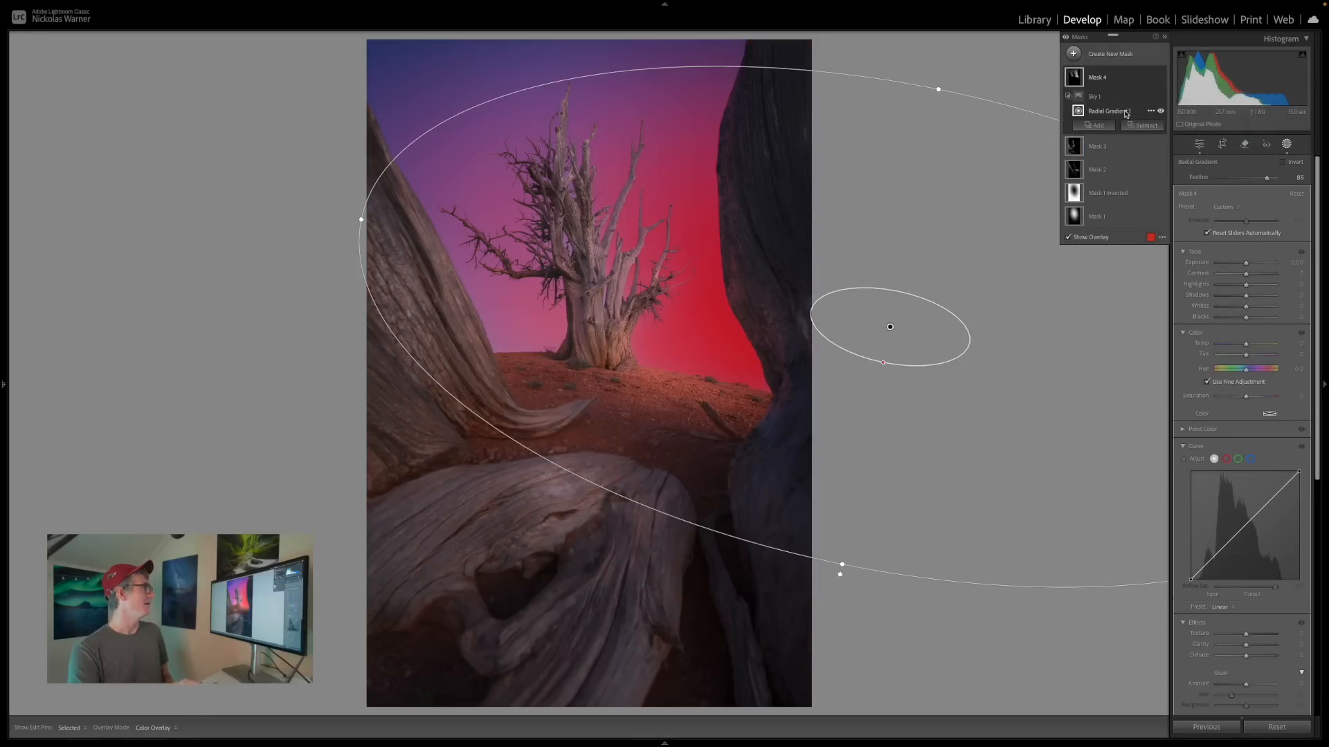
pyautogui.moveTo(891, 325); pyautogui.dragTo(836, 317)
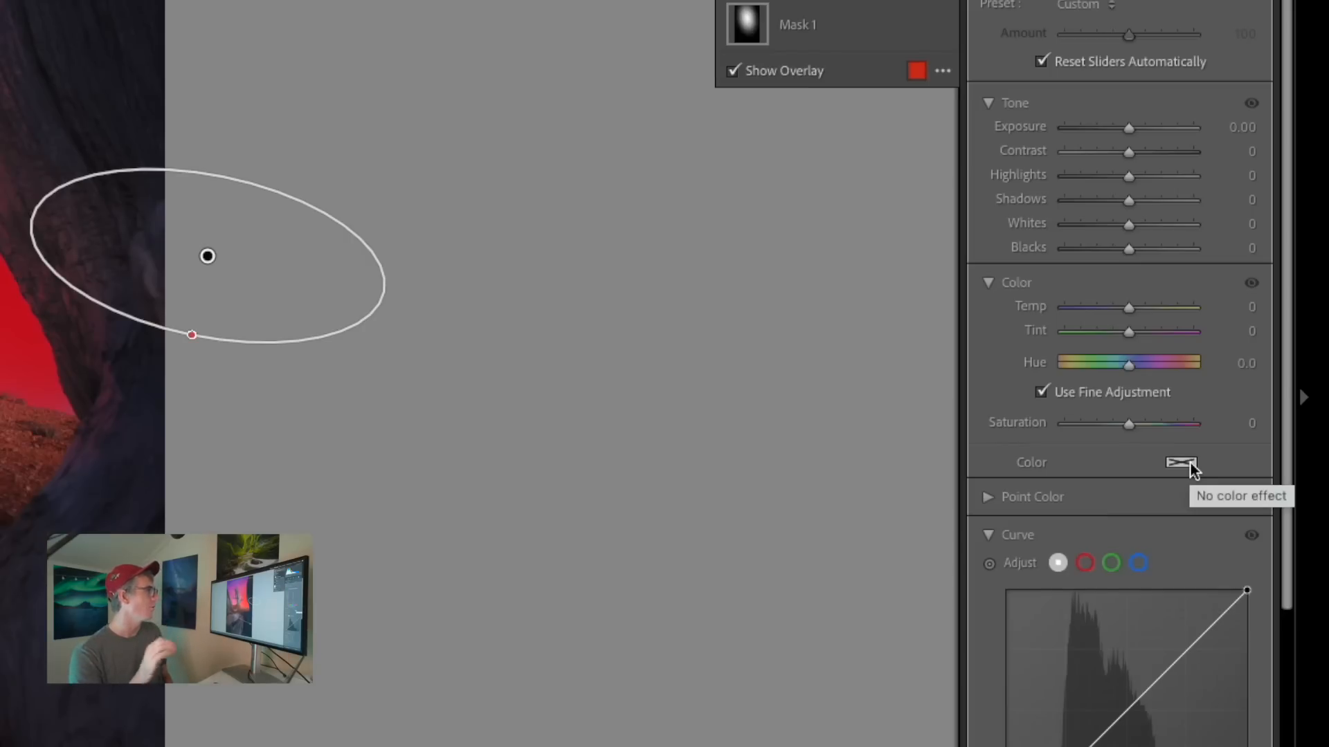
# Tint the sky glow mask with a warm colour of hue 40 and saturation 63%, and raise its blacks.
pyautogui.click(1190, 464)
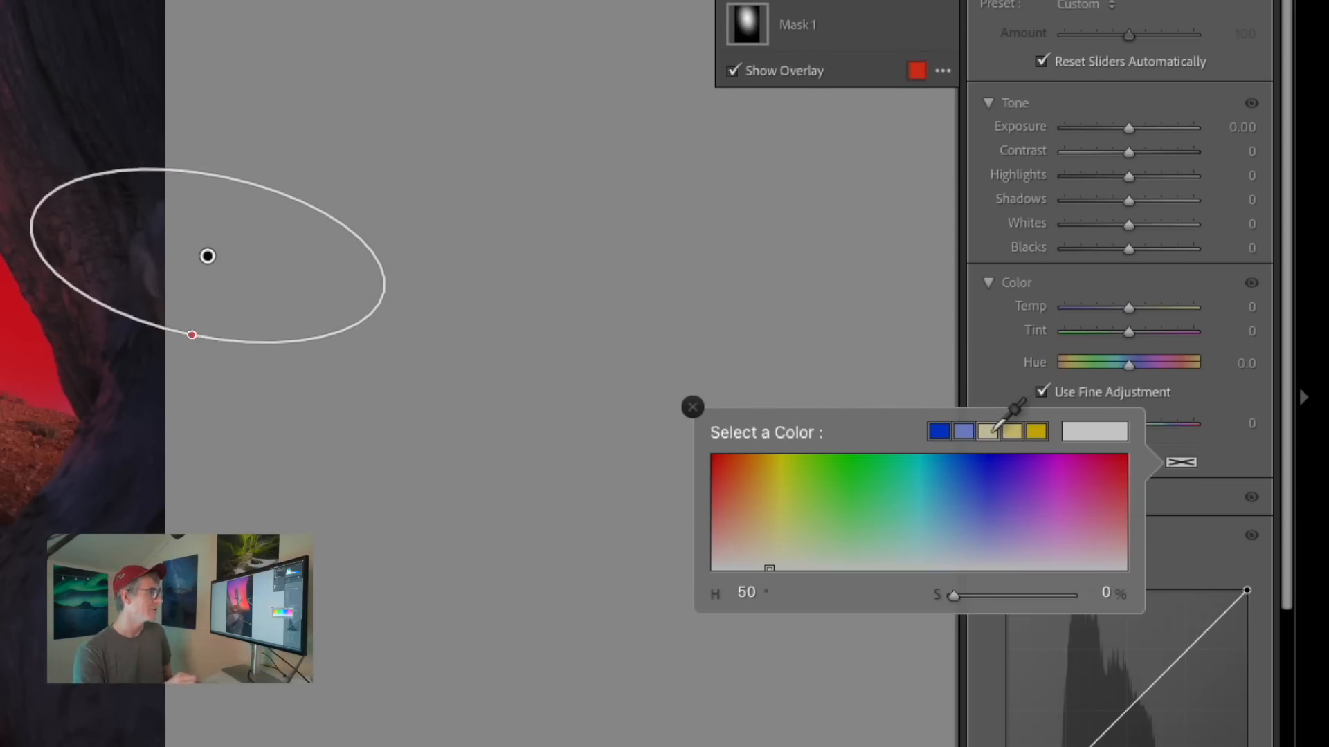
pyautogui.click(990, 431)
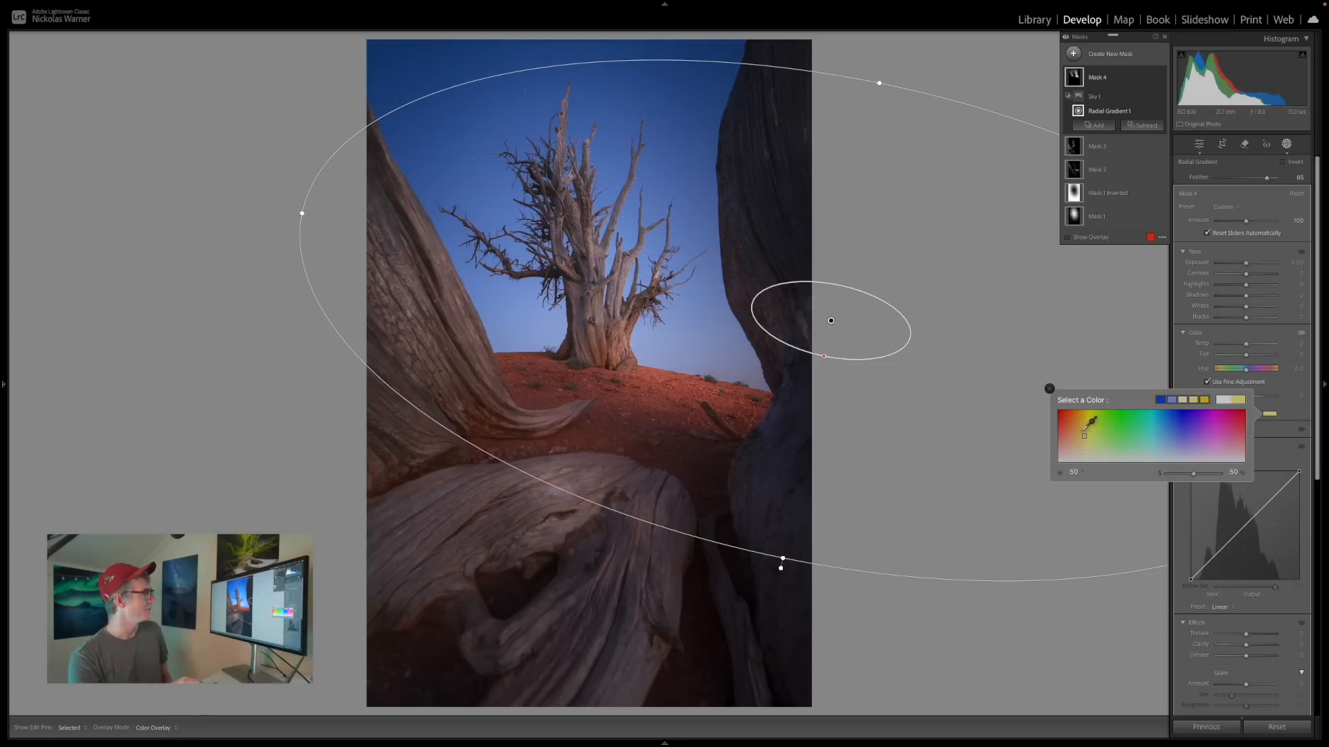
pyautogui.moveTo(1084, 436); pyautogui.dragTo(1079, 431)
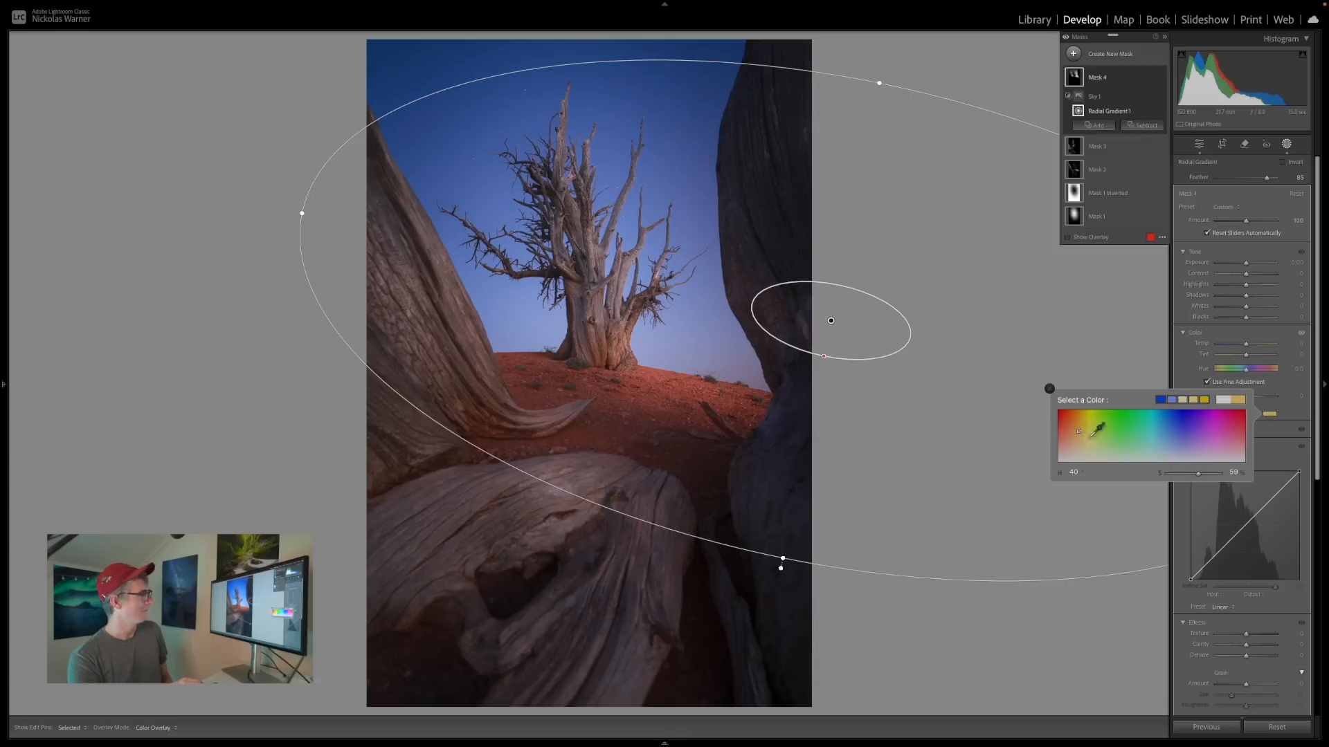
pyautogui.moveTo(1198, 477); pyautogui.dragTo(1201, 475)
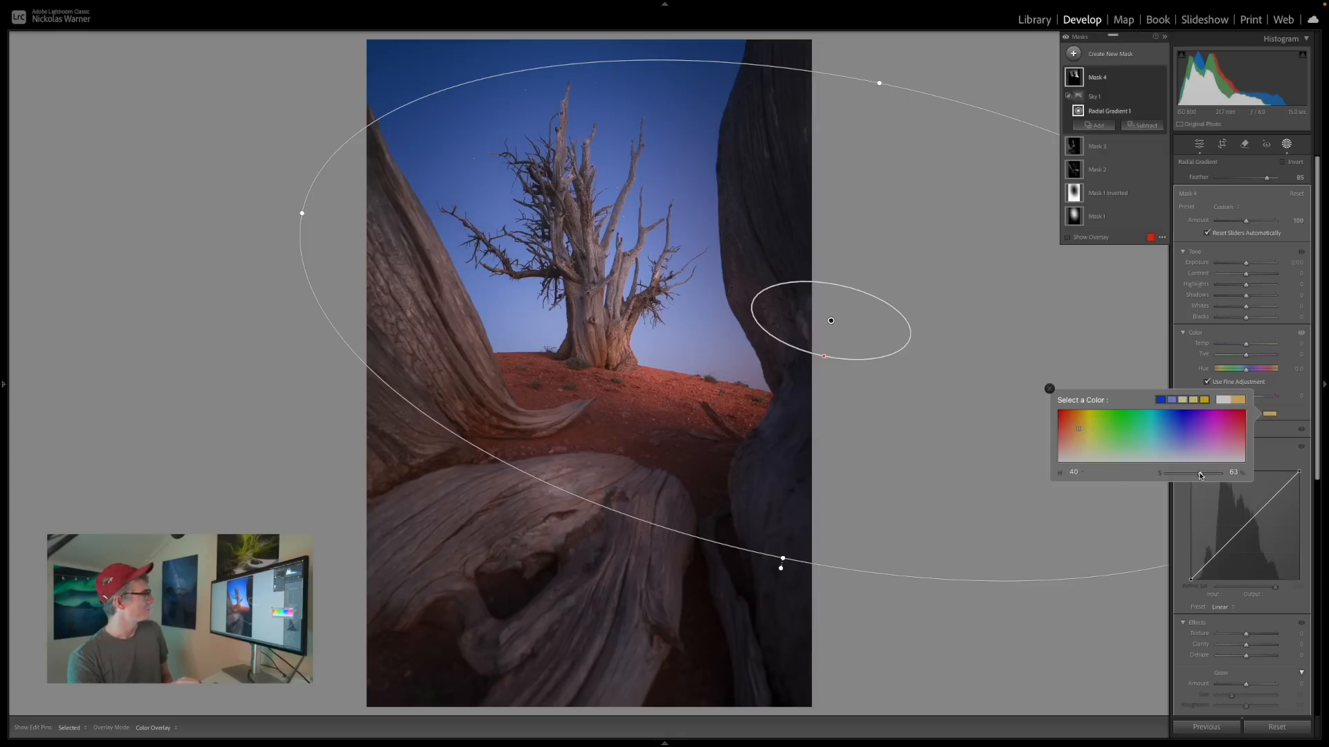
pyautogui.click(1050, 390)
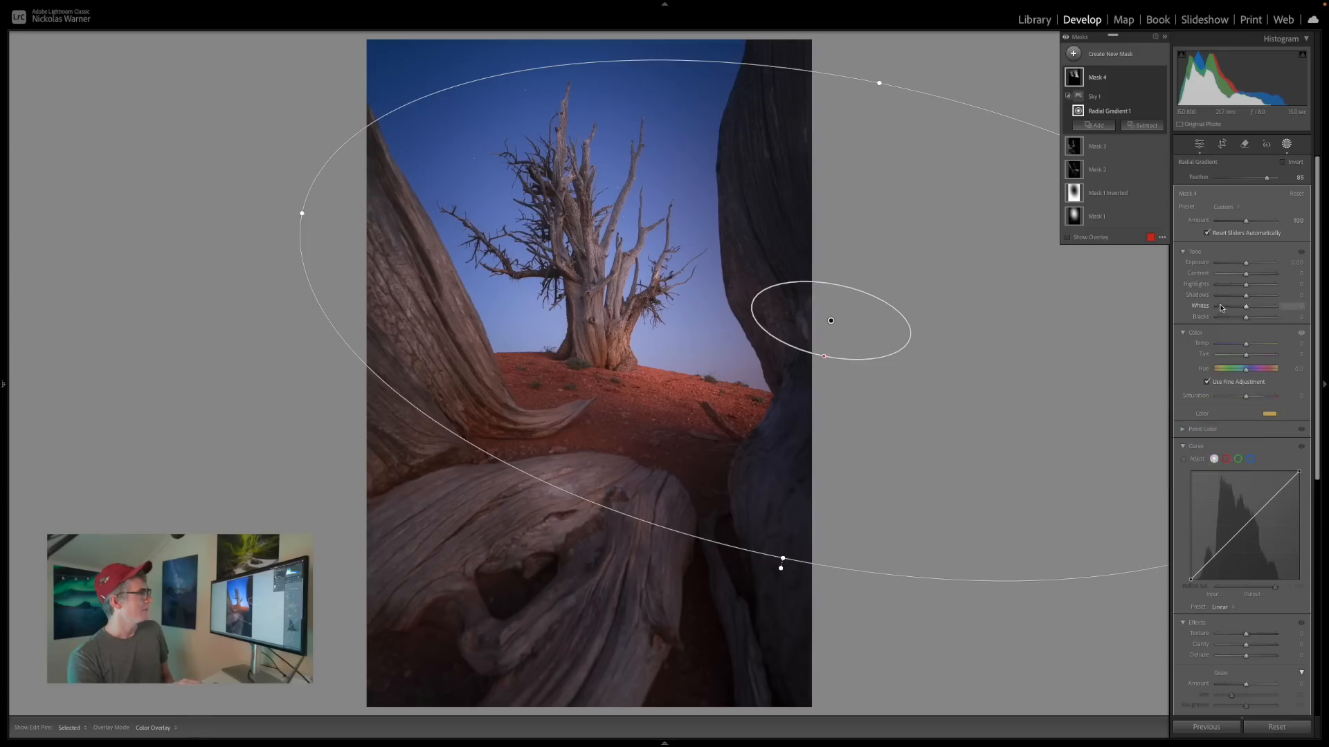
pyautogui.moveTo(1244, 319); pyautogui.dragTo(1258, 319)
pyautogui.click(1163, 79)
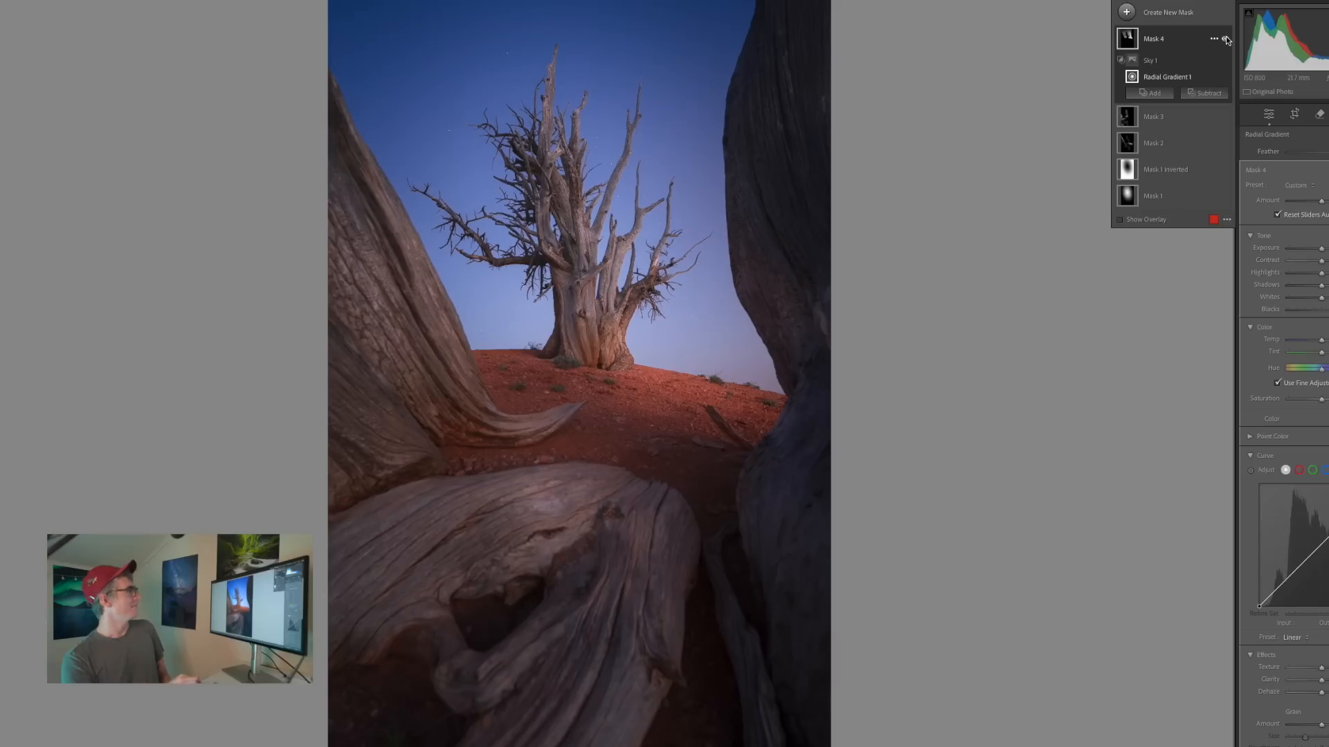
# Compare the tree photo with and without the warm sky glow mask by toggling that mask's visibility.
pyautogui.click(1225, 39)
pyautogui.click(1225, 40)
pyautogui.click(1225, 39)
pyautogui.click(1225, 39)
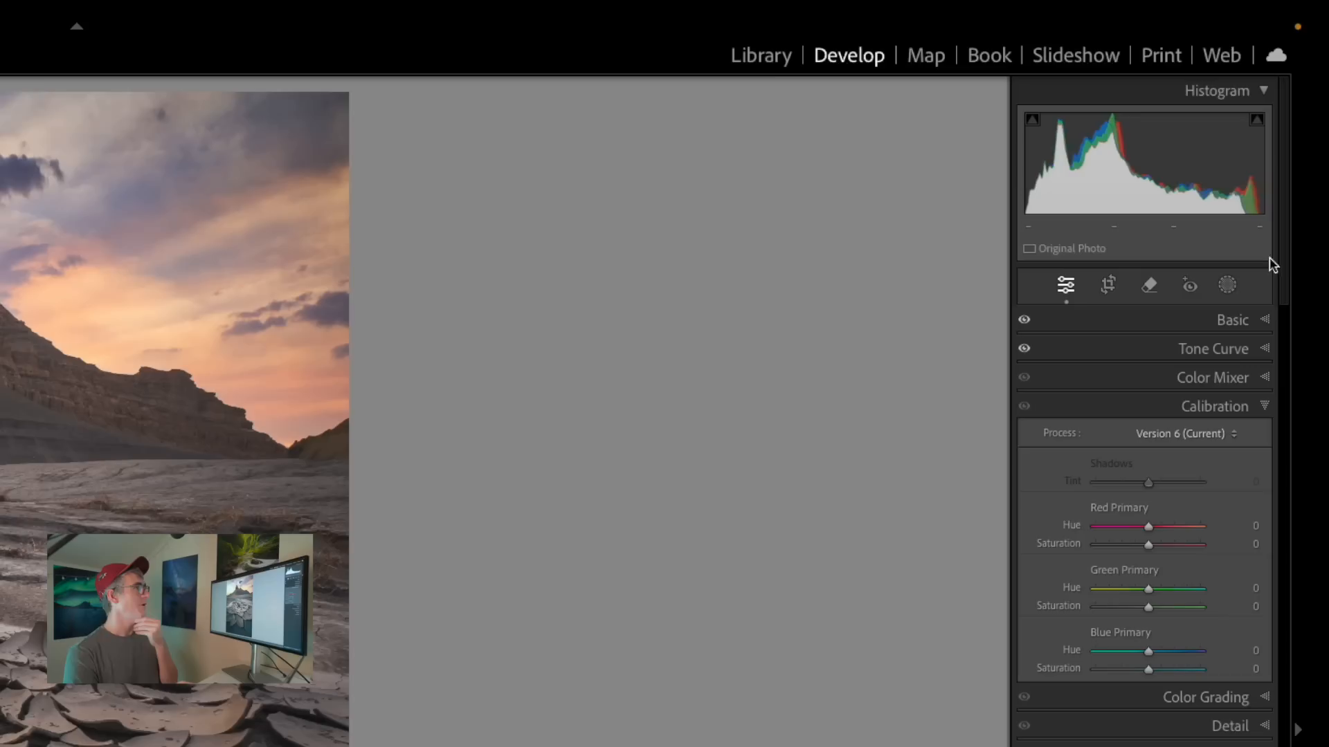
# Create a brush mask on the cracked-mud desert photo with whites raised to about 54 and exposure to about 0.73.
pyautogui.click(1234, 296)
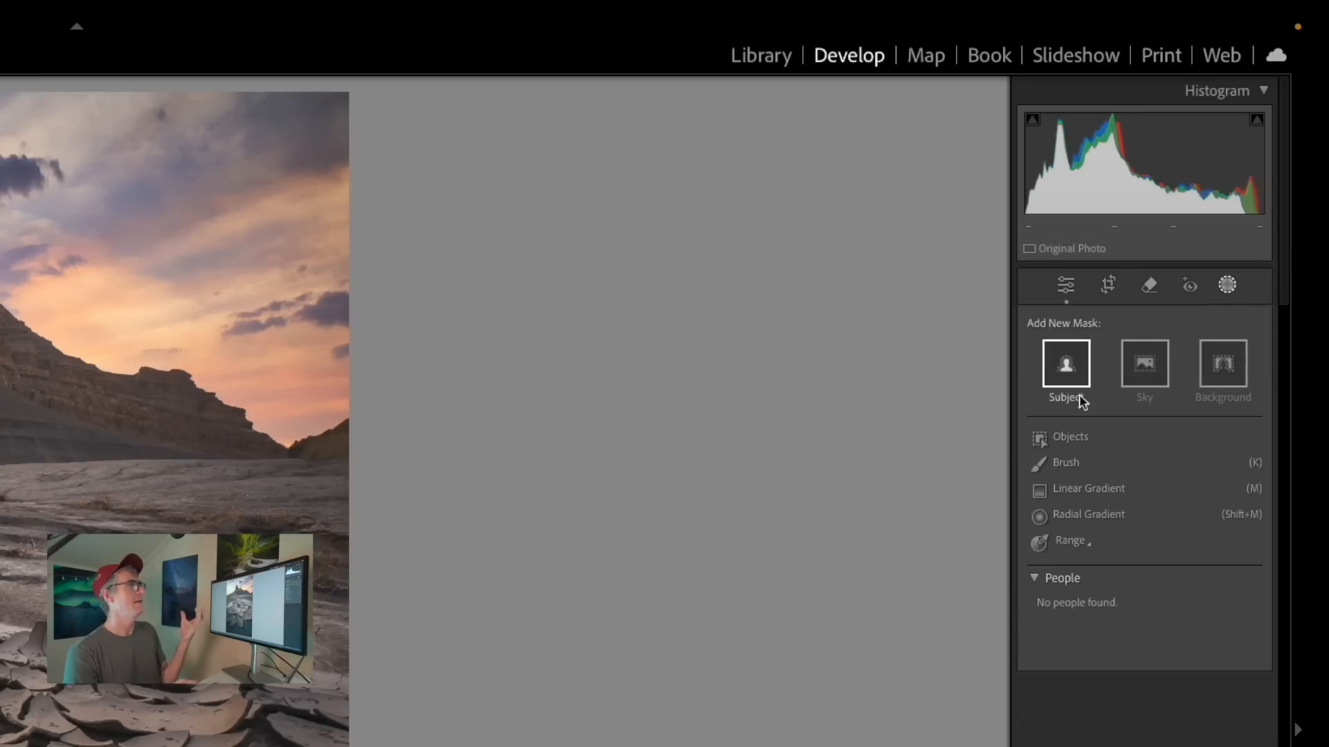
pyautogui.click(1080, 463)
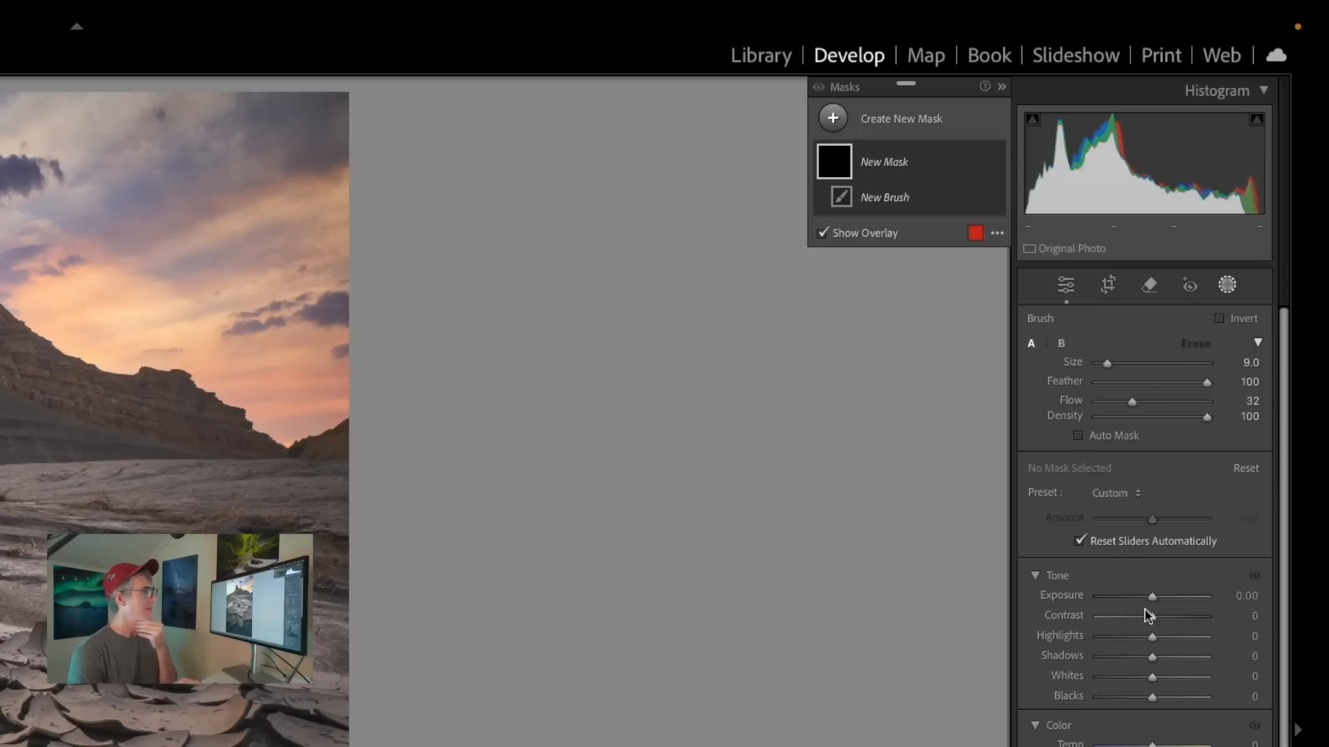
pyautogui.moveTo(1152, 678); pyautogui.dragTo(1184, 681)
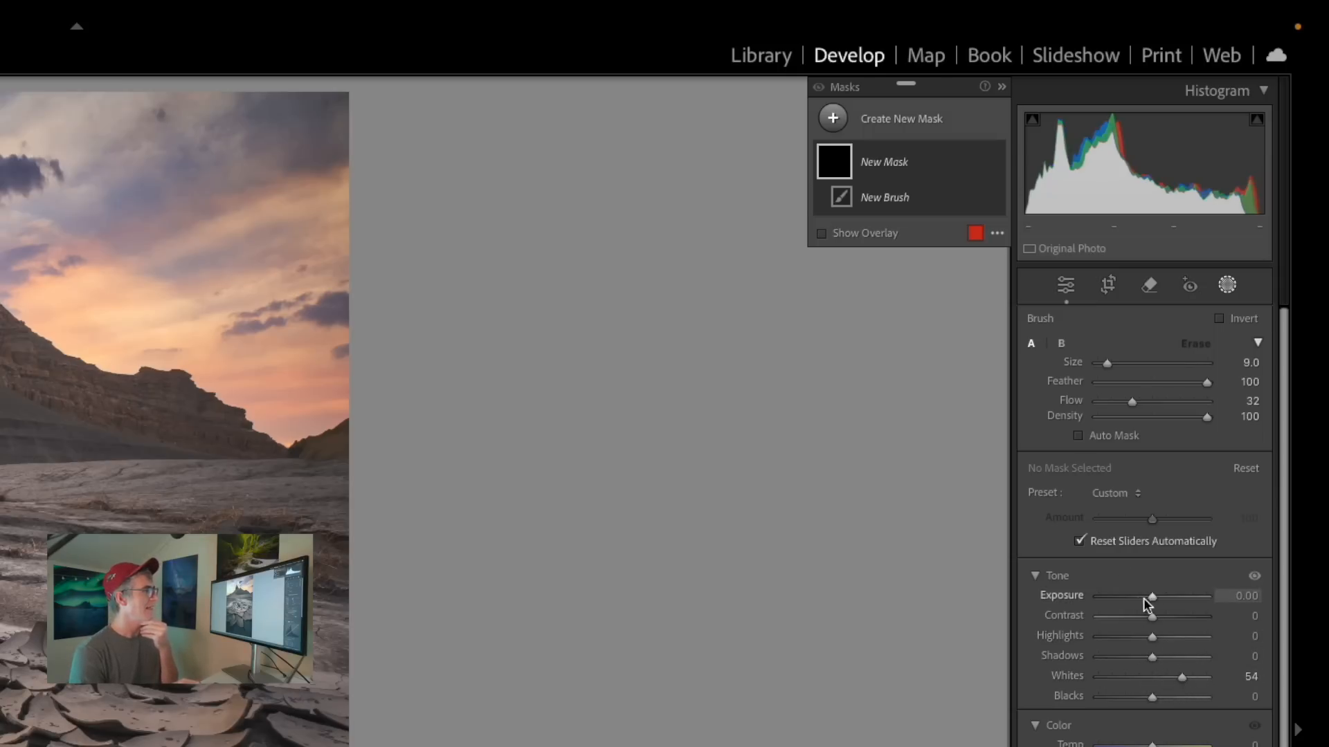
pyautogui.moveTo(1148, 599); pyautogui.dragTo(1161, 599)
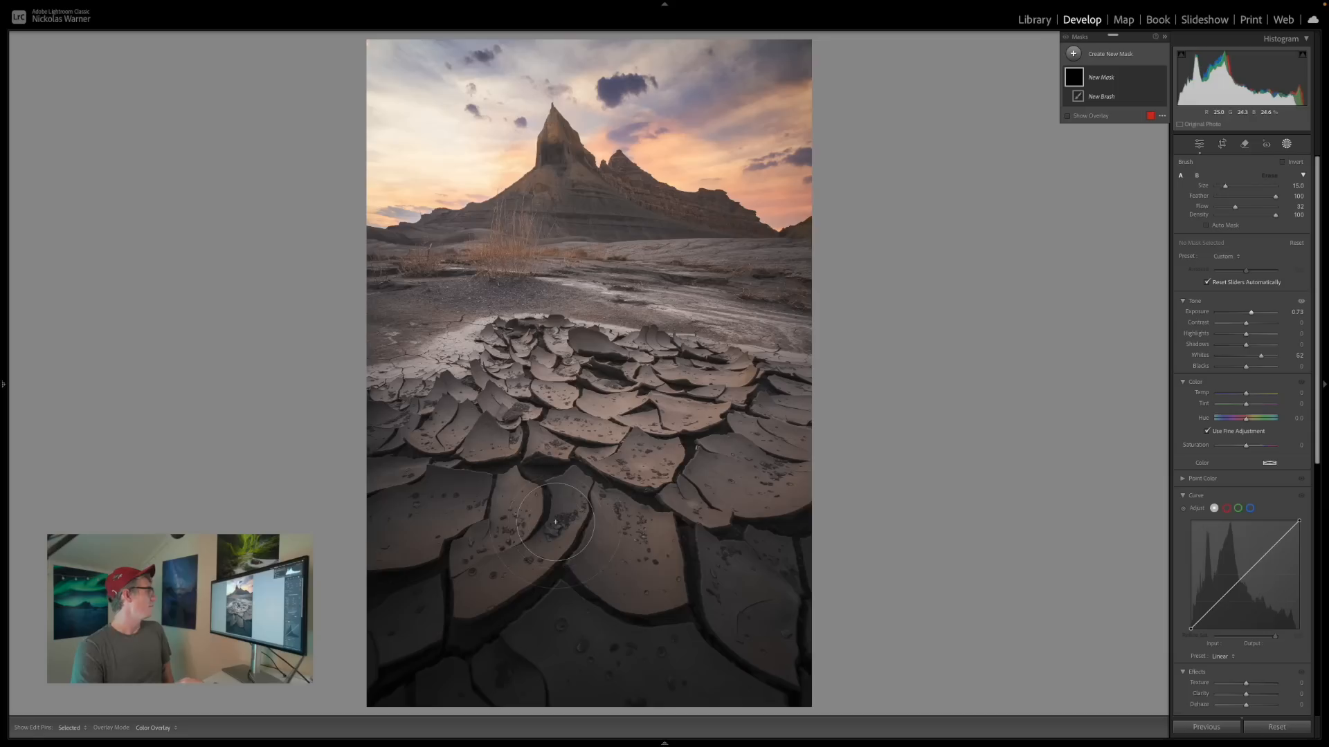
# Paint the brightening over the foreground mud plates with progressively smaller brush sizes, extending it to the lighter ground below the butte.
pyautogui.moveTo(466, 562); pyautogui.dragTo(479, 590)
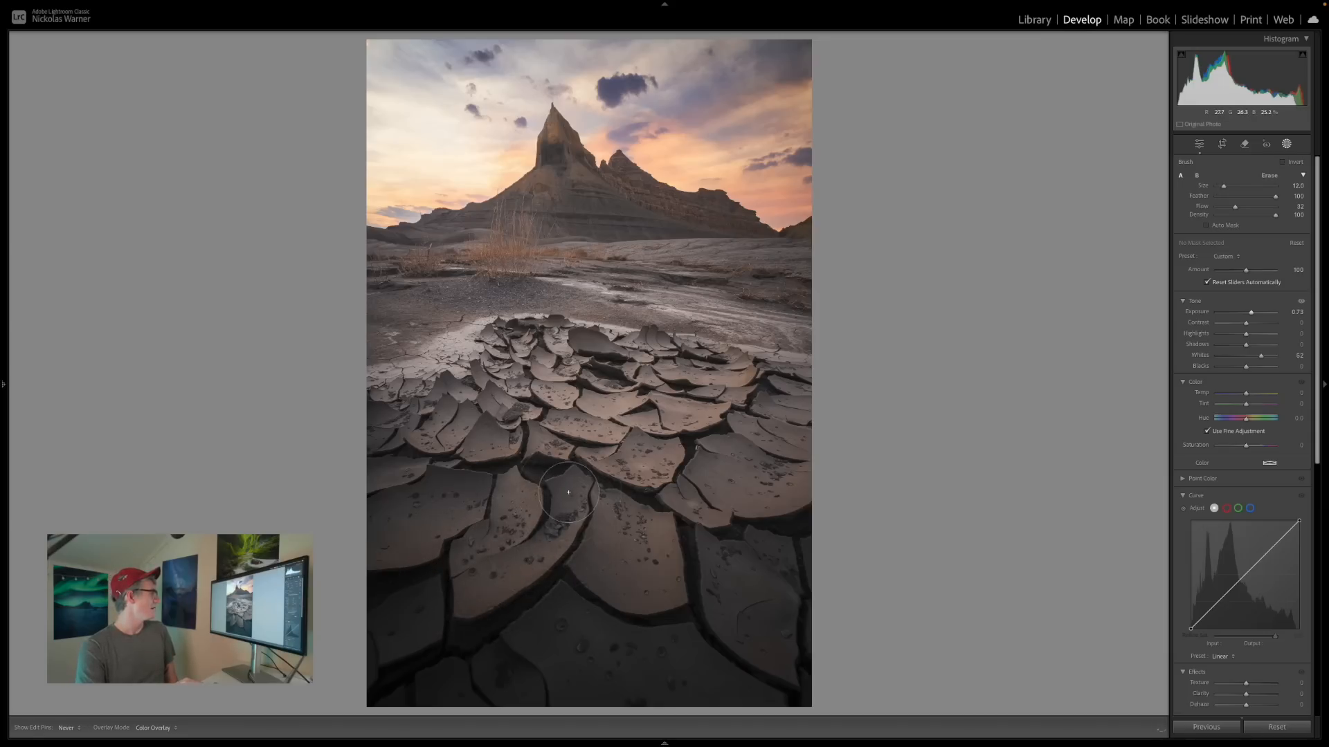
pyautogui.moveTo(568, 492)
pyautogui.mouseDown()
pyautogui.moveTo(451, 583)
pyautogui.moveTo(561, 516)
pyautogui.moveTo(572, 495)
pyautogui.moveTo(572, 544)
pyautogui.moveTo(609, 575)
pyautogui.moveTo(657, 565)
pyautogui.moveTo(658, 535)
pyautogui.moveTo(655, 588)
pyautogui.moveTo(570, 555)
pyautogui.moveTo(625, 585)
pyautogui.moveTo(671, 557)
pyautogui.mouseUp()
pyautogui.press('[')
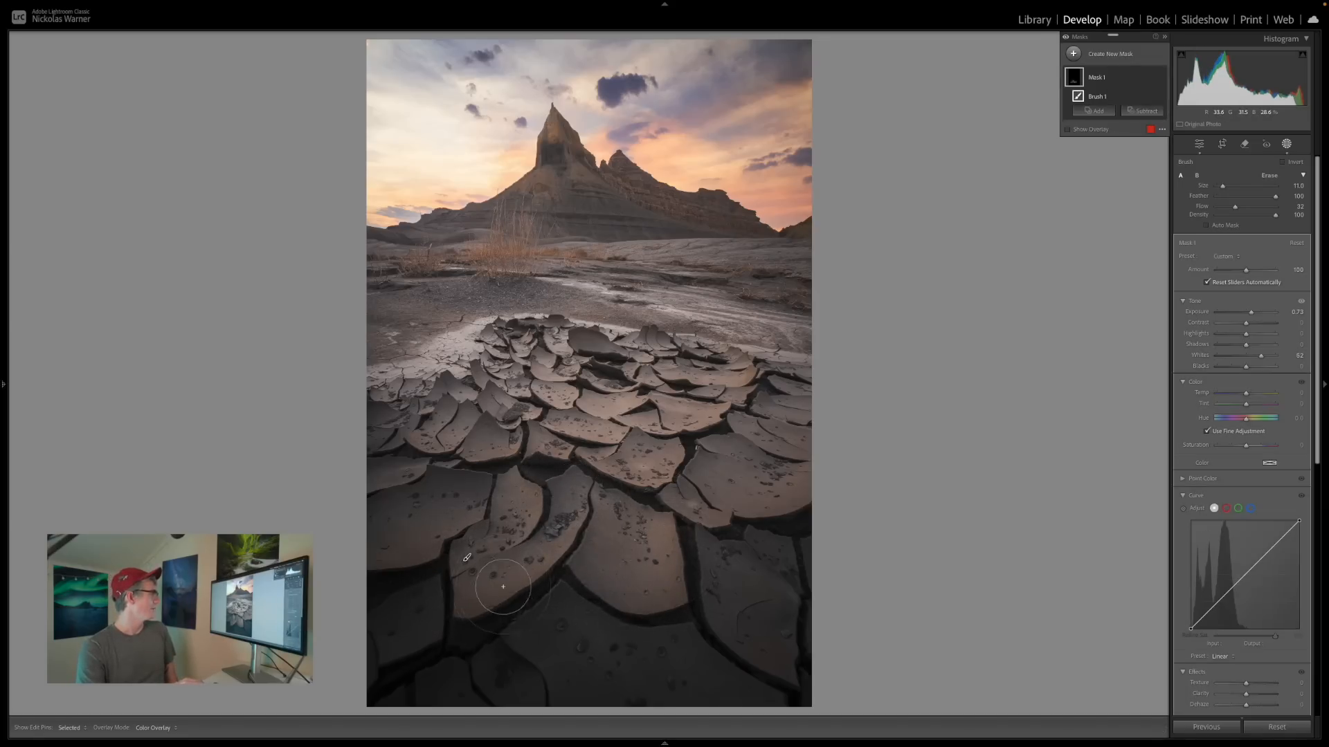
pyautogui.moveTo(501, 502); pyautogui.dragTo(458, 568)
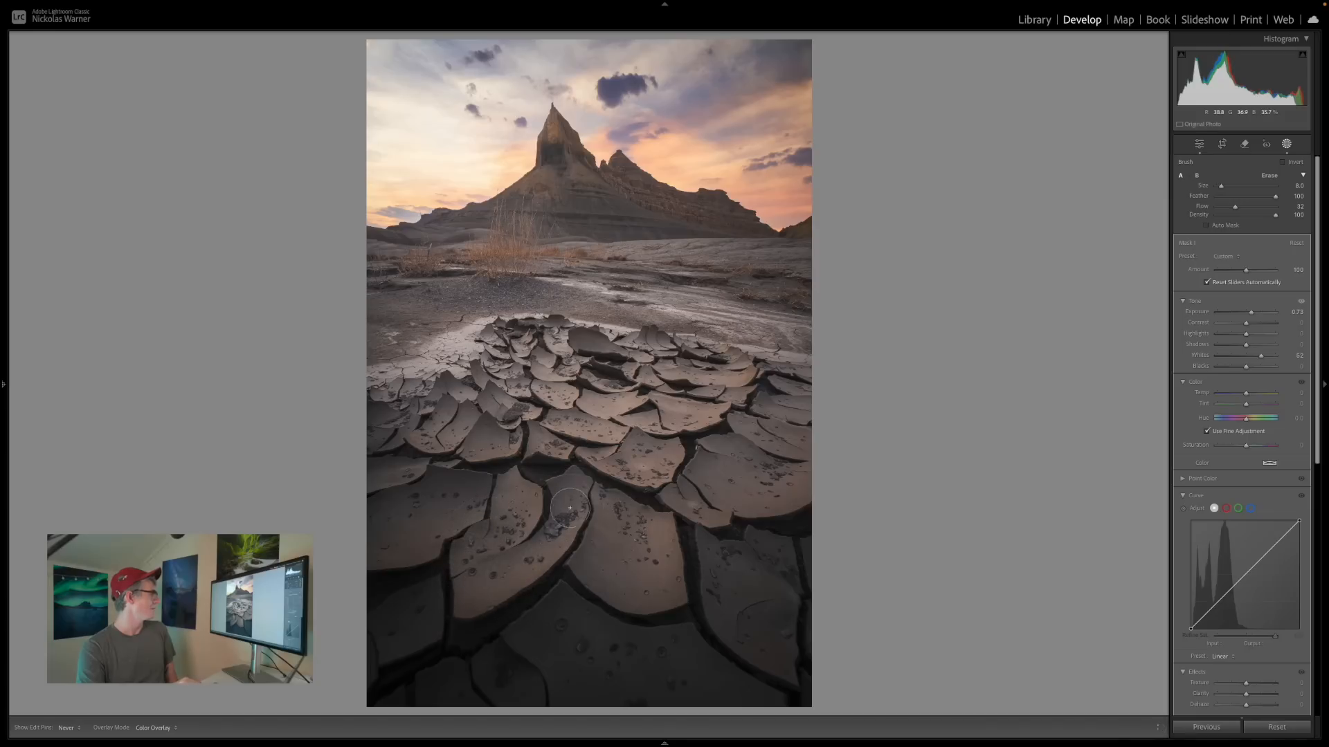
pyautogui.moveTo(667, 551); pyautogui.dragTo(665, 537)
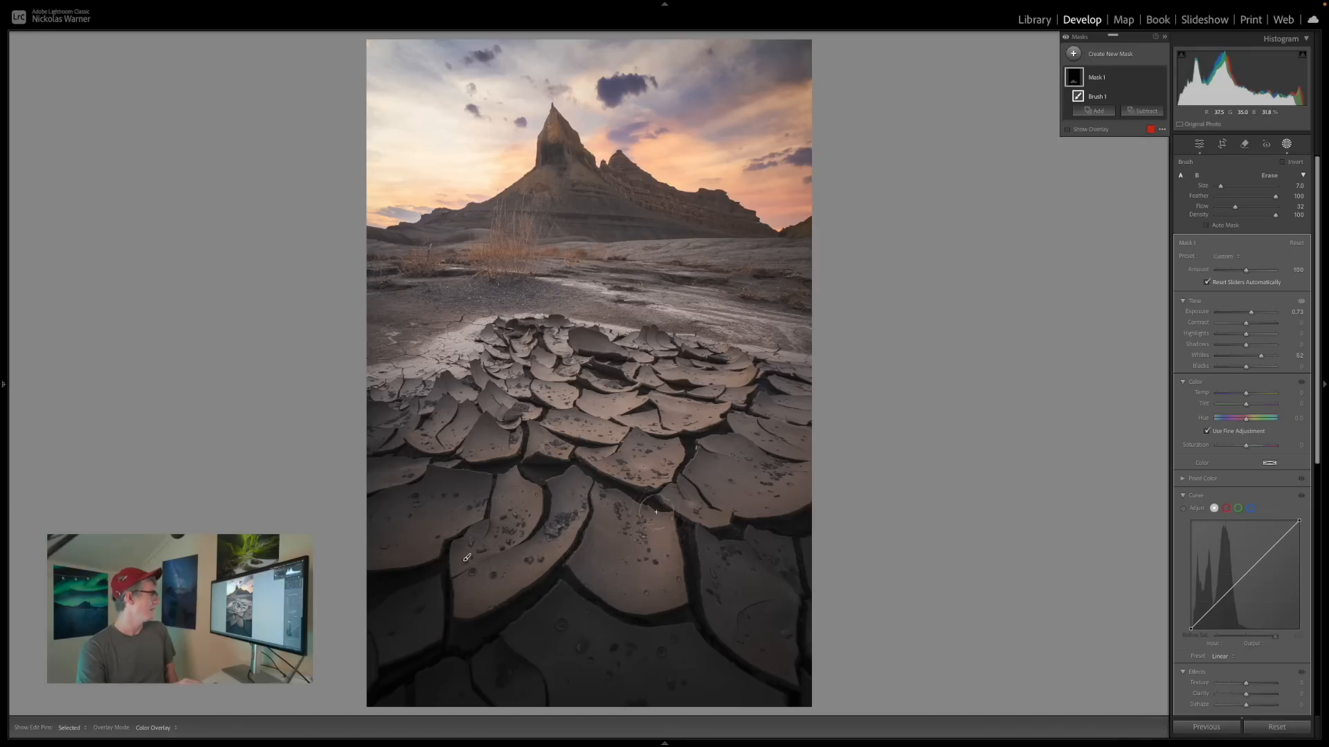
pyautogui.moveTo(611, 483)
pyautogui.mouseDown()
pyautogui.moveTo(715, 423)
pyautogui.moveTo(660, 463)
pyautogui.moveTo(715, 416)
pyautogui.moveTo(724, 361)
pyautogui.moveTo(714, 420)
pyautogui.moveTo(732, 353)
pyautogui.moveTo(742, 373)
pyautogui.moveTo(728, 395)
pyautogui.moveTo(644, 498)
pyautogui.moveTo(686, 430)
pyautogui.moveTo(648, 496)
pyautogui.moveTo(667, 533)
pyautogui.moveTo(665, 586)
pyautogui.moveTo(571, 578)
pyautogui.moveTo(619, 592)
pyautogui.moveTo(603, 575)
pyautogui.moveTo(666, 532)
pyautogui.mouseUp()
pyautogui.moveTo(566, 557)
pyautogui.mouseDown()
pyautogui.moveTo(455, 602)
pyautogui.moveTo(500, 483)
pyautogui.moveTo(446, 596)
pyautogui.moveTo(551, 563)
pyautogui.mouseUp()
pyautogui.moveTo(727, 303)
pyautogui.mouseDown()
pyautogui.moveTo(553, 277)
pyautogui.moveTo(686, 297)
pyautogui.moveTo(756, 284)
pyautogui.moveTo(621, 291)
pyautogui.moveTo(541, 272)
pyautogui.mouseUp()
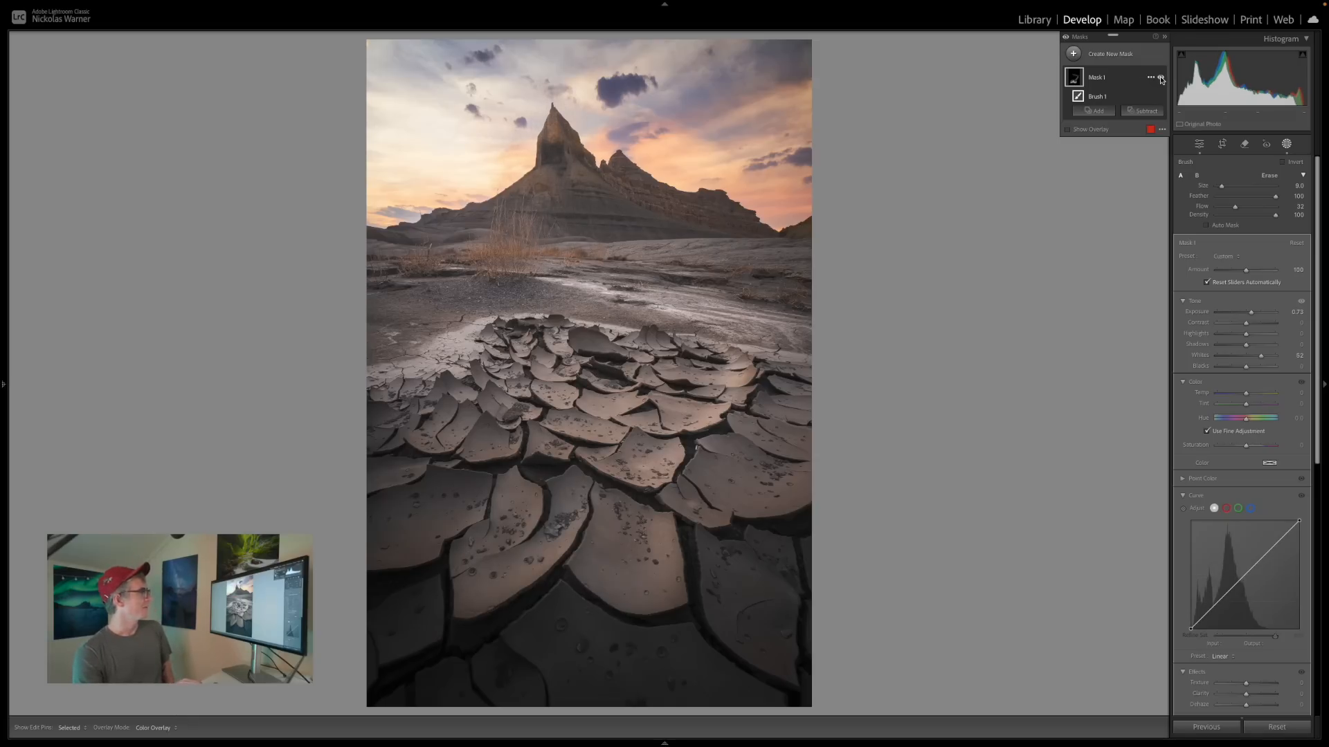
# Compare the photo with and without the brush mask, and reduce the mask's amount to about 63.
pyautogui.click(1161, 79)
pyautogui.click(1160, 78)
pyautogui.click(1160, 78)
pyautogui.click(1160, 78)
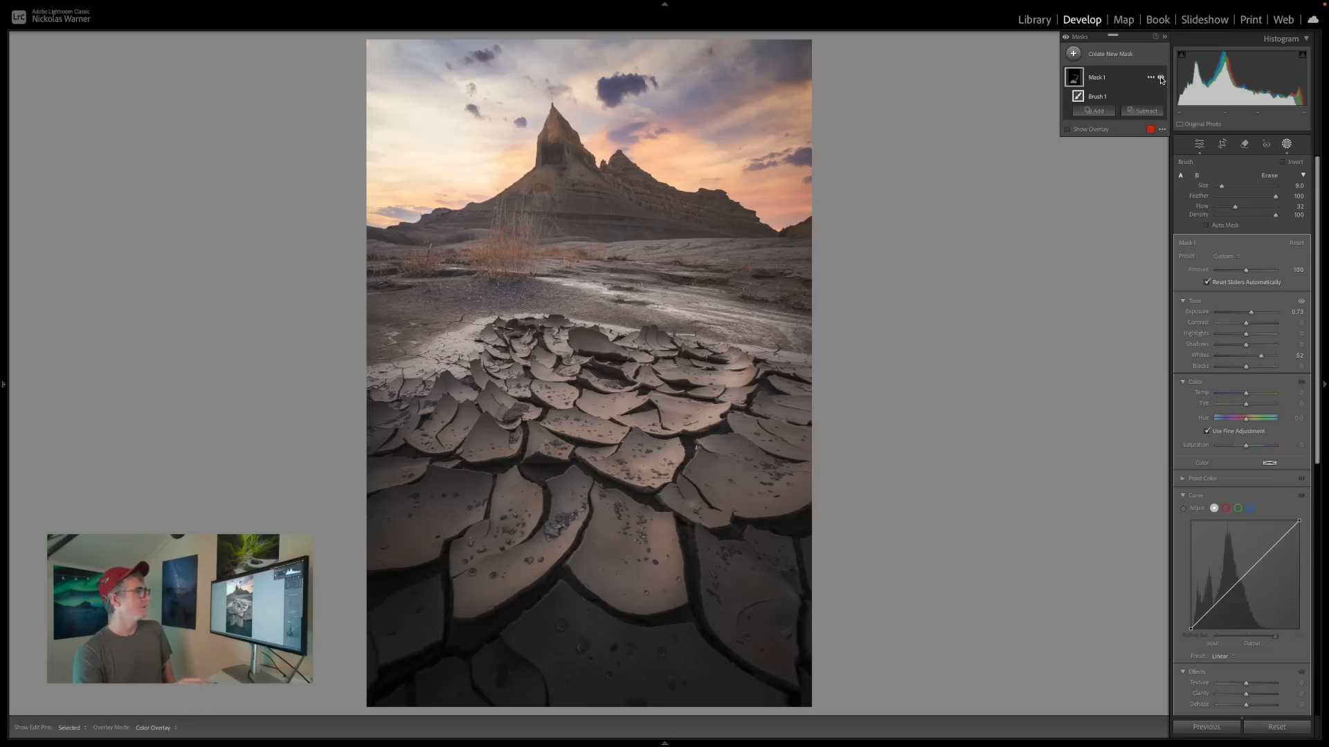
pyautogui.moveTo(1247, 270); pyautogui.dragTo(1234, 272)
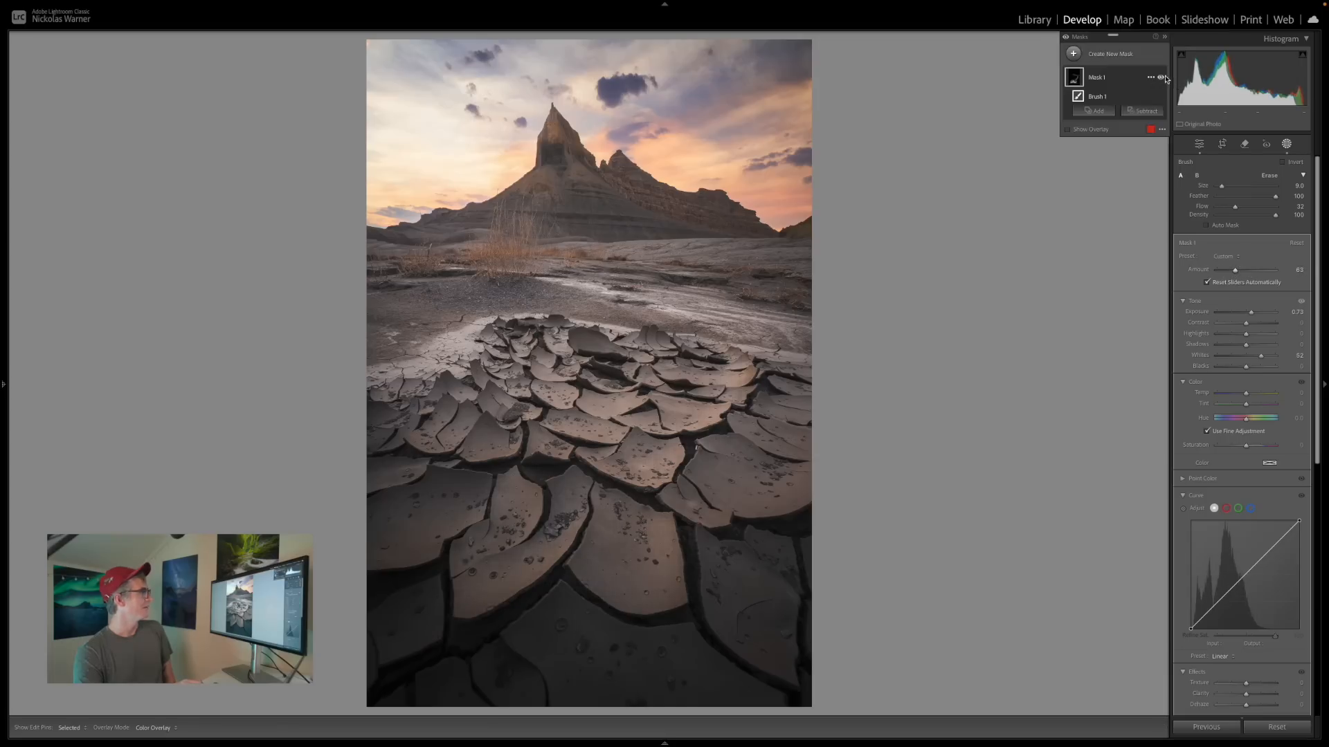
pyautogui.click(1161, 77)
pyautogui.click(1161, 78)
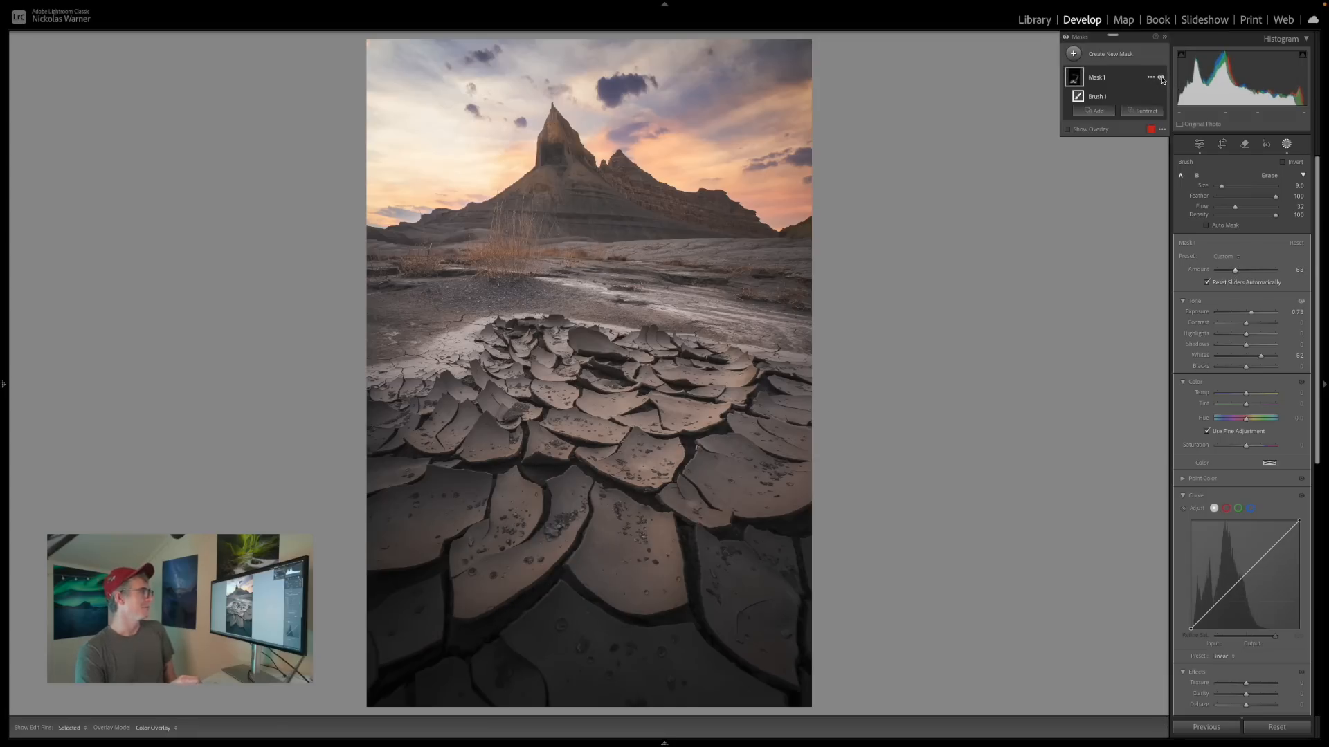